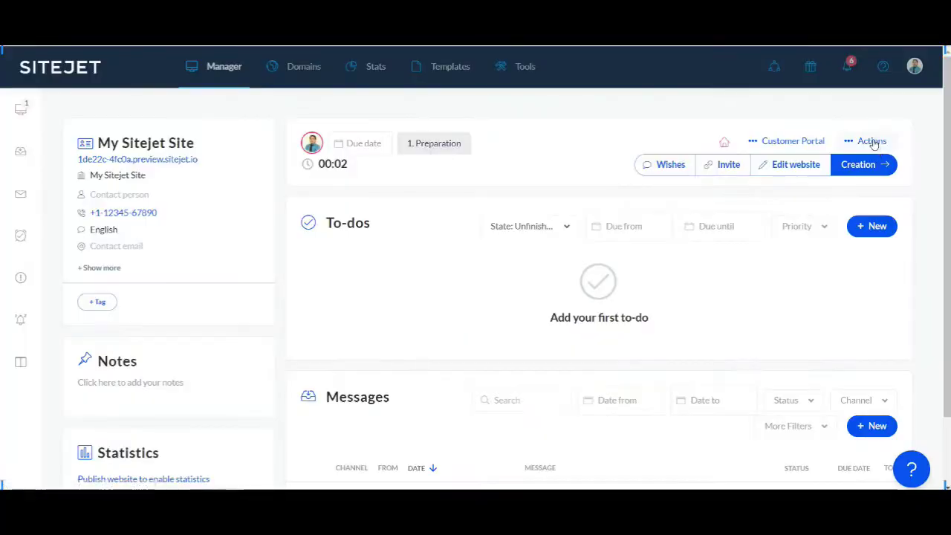
Start a template change for My Sitejet Site and accept that its current content will be overwritten.
left_click(871, 141)
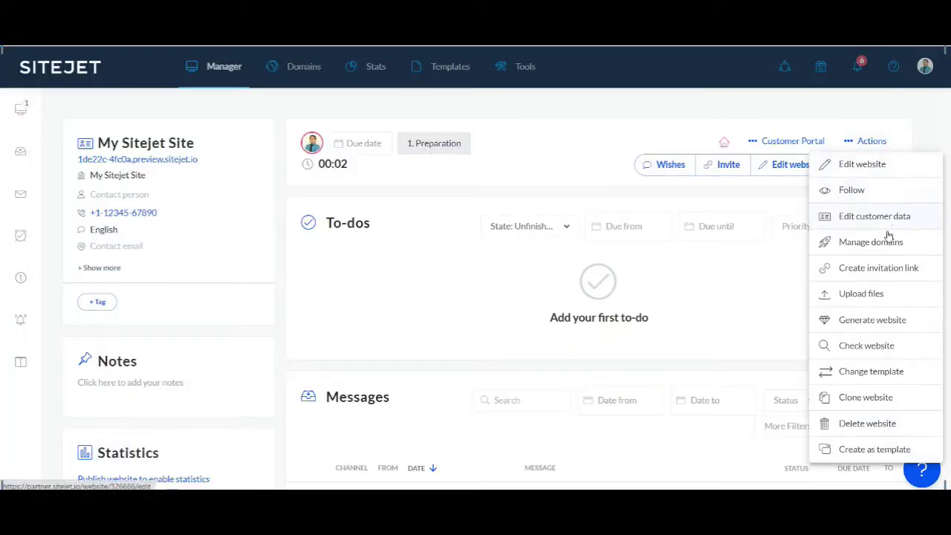
left_click(870, 372)
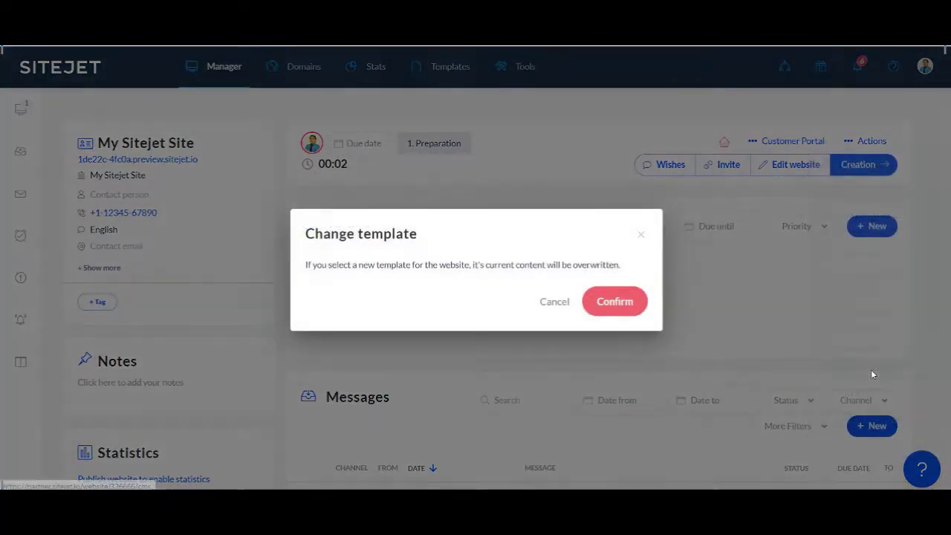
left_click(625, 305)
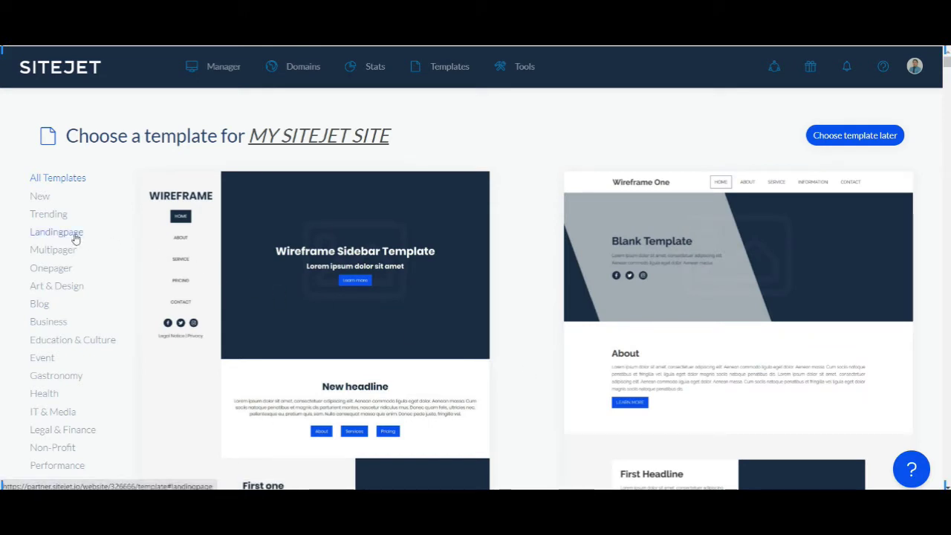
Browse the full template collection and the Business category for a suitable website design.
scroll(475, 394, "down", 2)
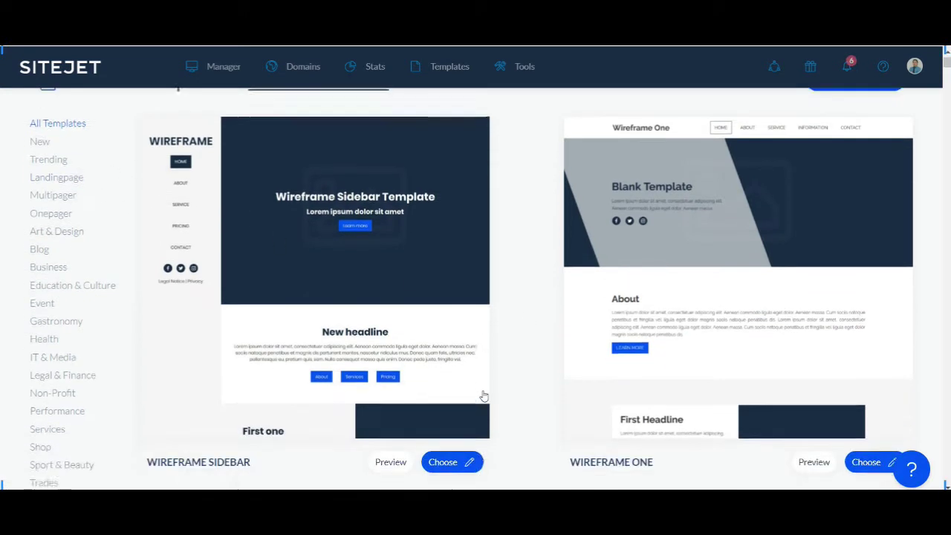
scroll(556, 235, "down", 5)
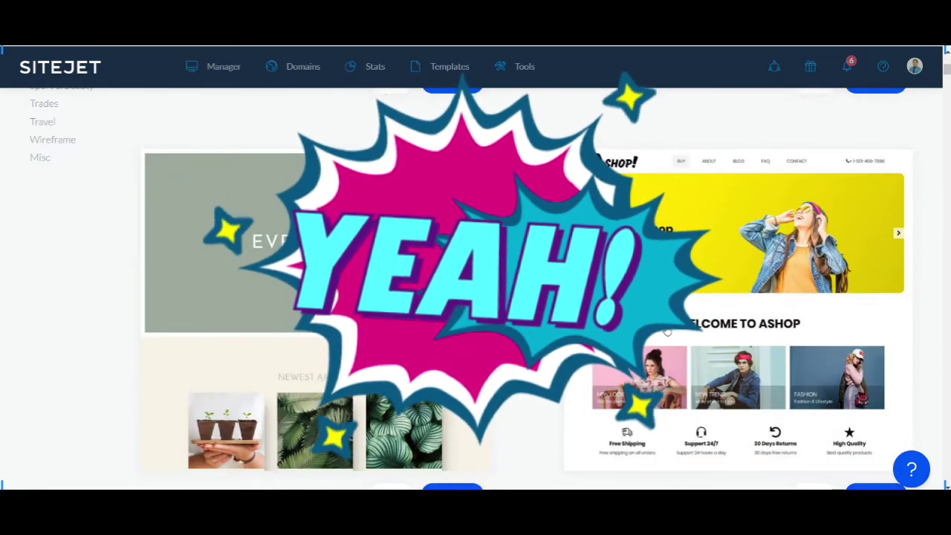
scroll(682, 408, "down", 4)
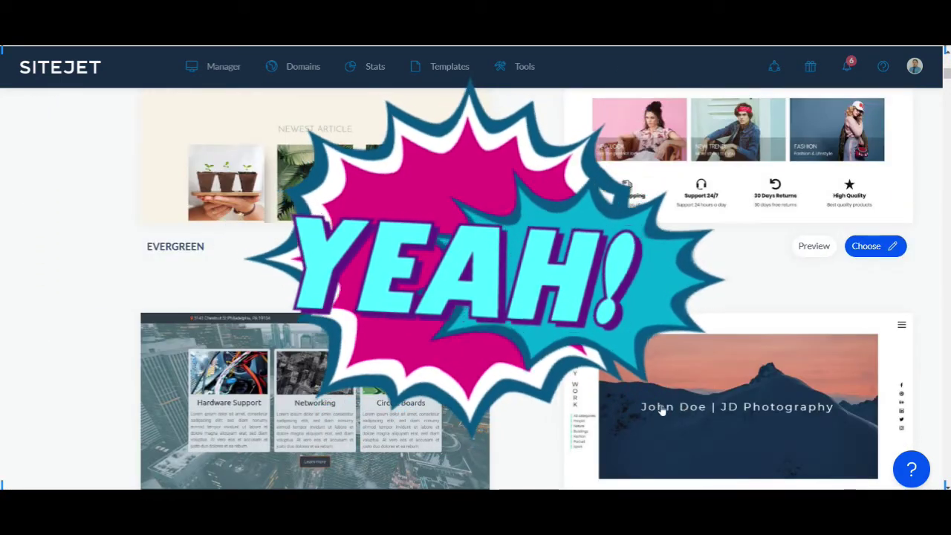
scroll(558, 406, "up", 8)
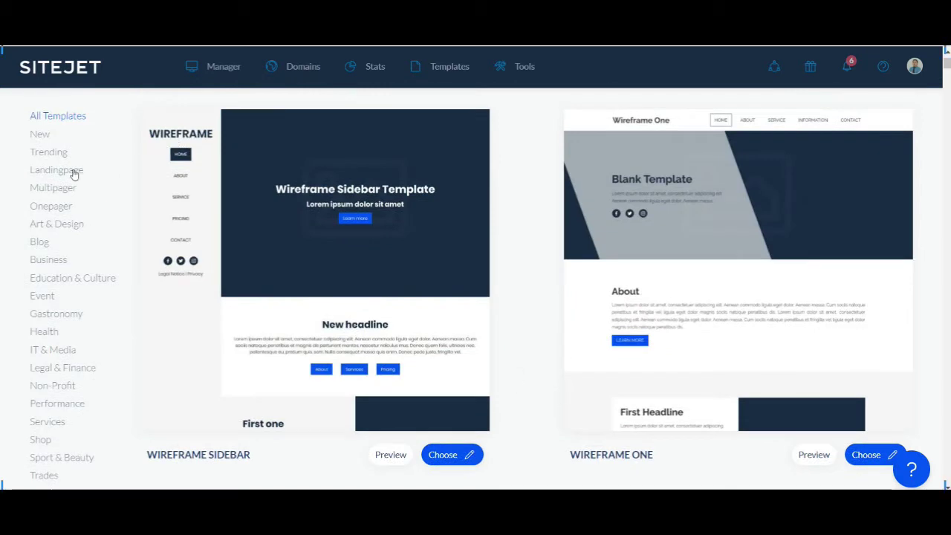
left_click(49, 260)
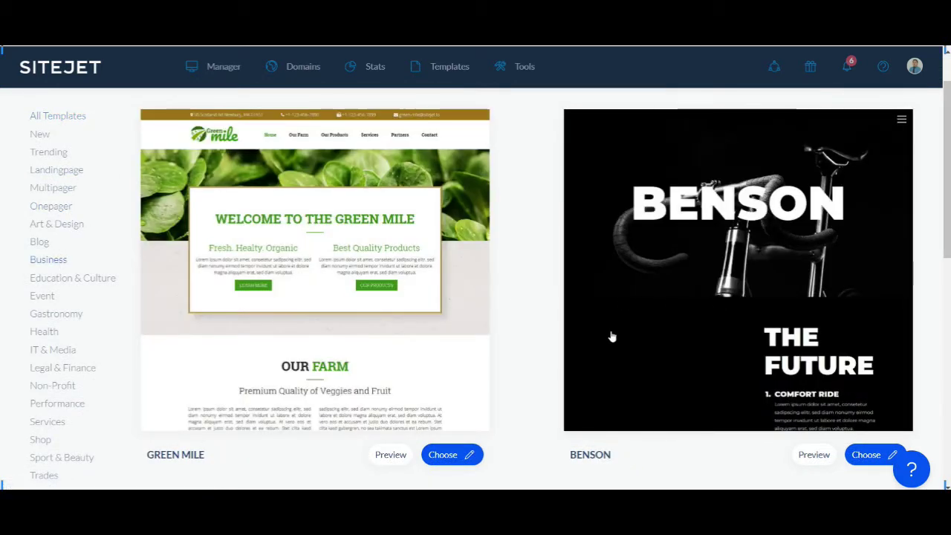
scroll(609, 340, "down", 5)
scroll(609, 340, "down", 3)
scroll(609, 340, "up", 7)
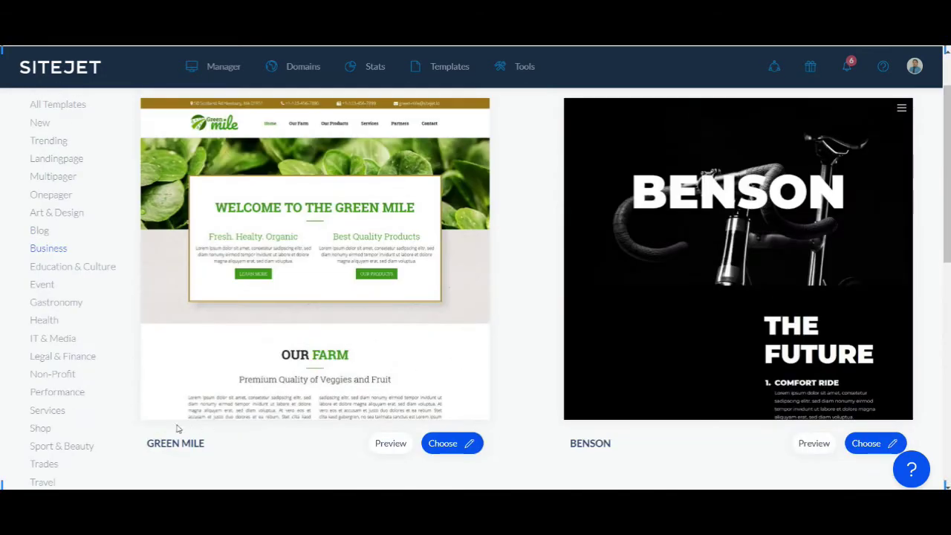
Look through the website designs in the Services template category.
left_click(64, 413)
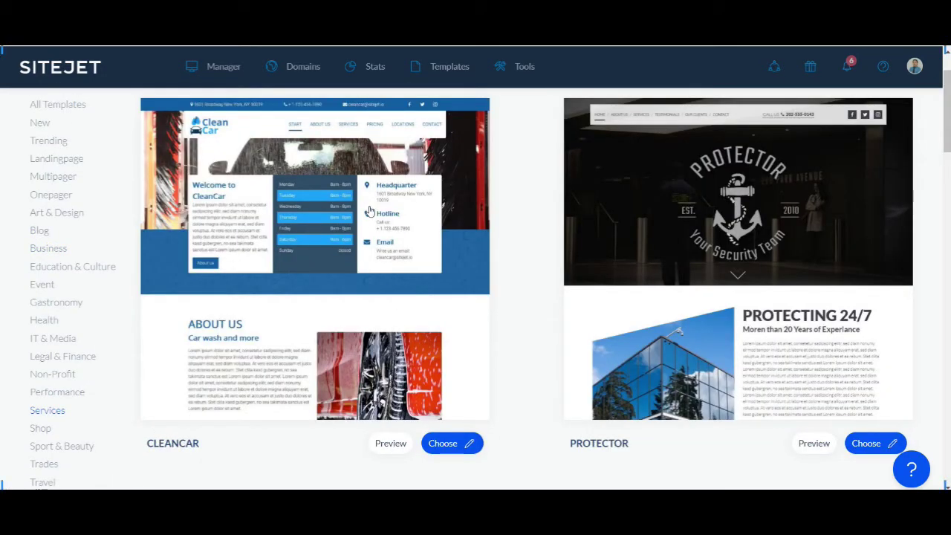
scroll(792, 274, "down", 4)
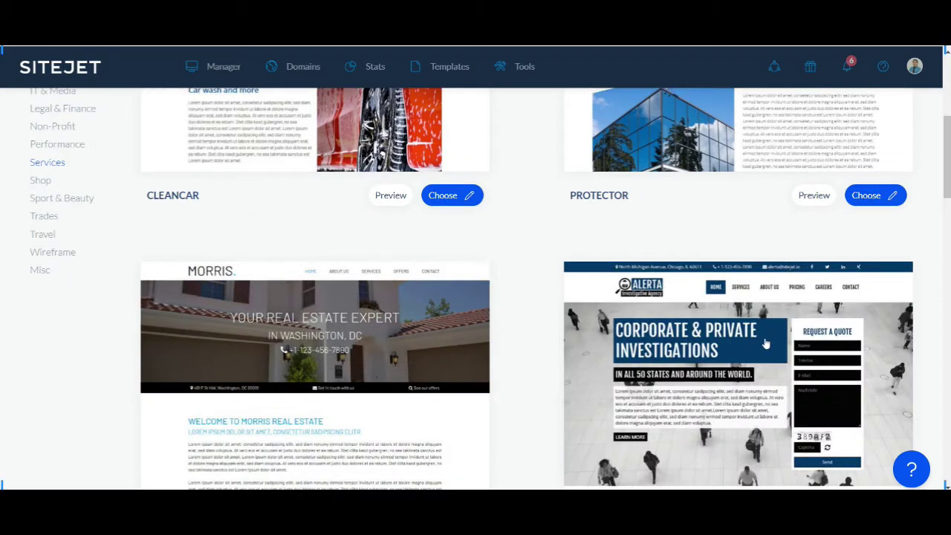
scroll(333, 386, "down", 3)
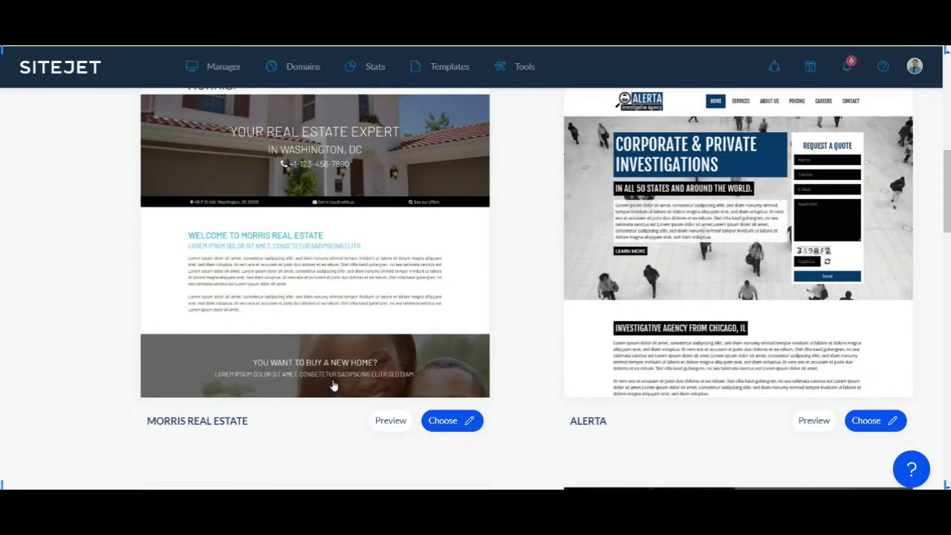
scroll(691, 328, "down", 4)
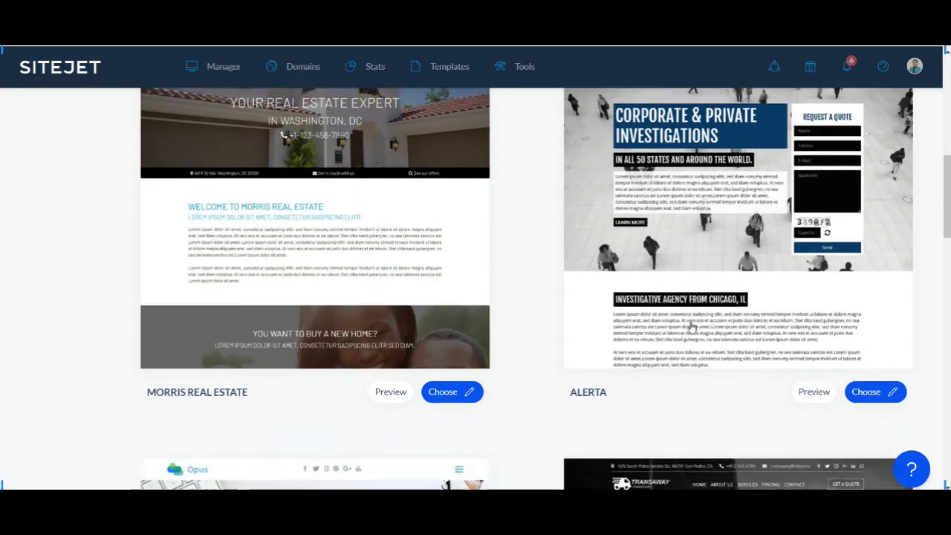
scroll(407, 368, "down", 9)
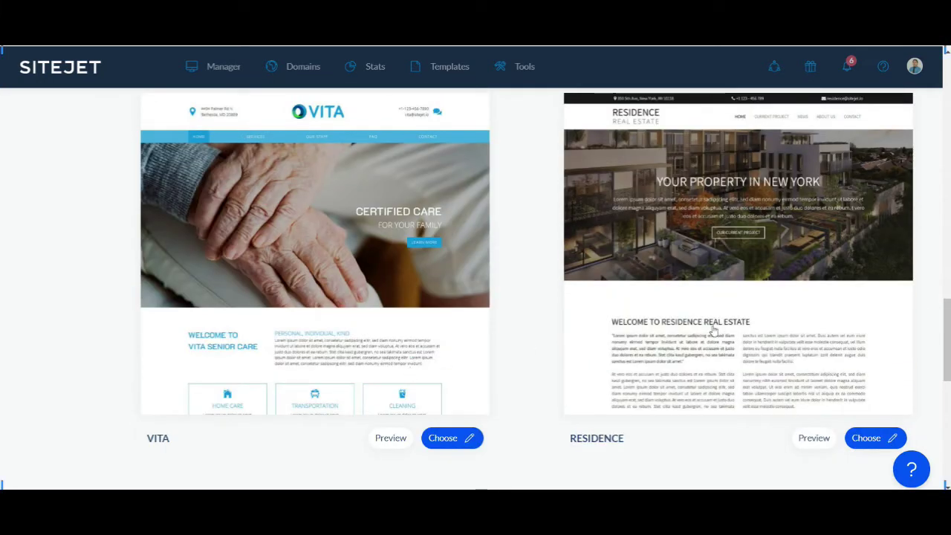
scroll(720, 329, "down", 5)
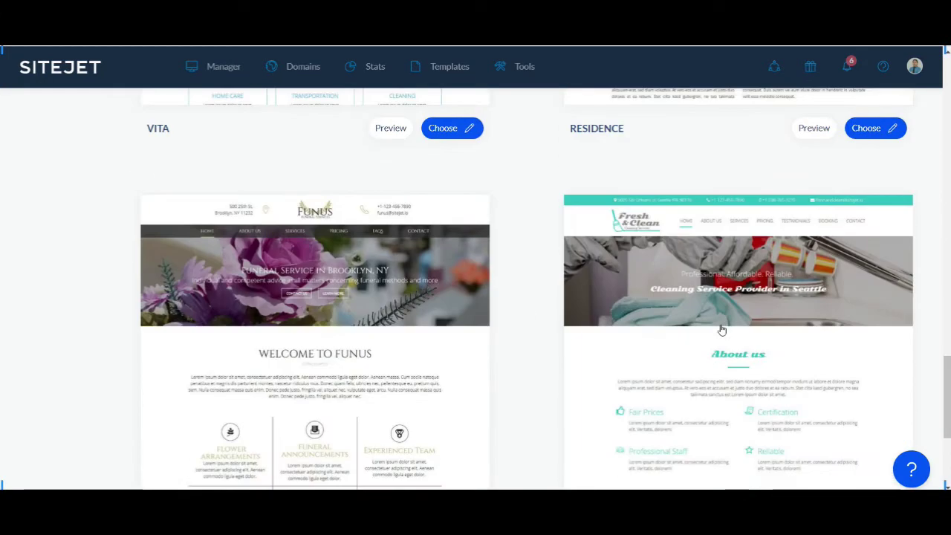
scroll(721, 329, "down", 4)
scroll(720, 330, "up", 20)
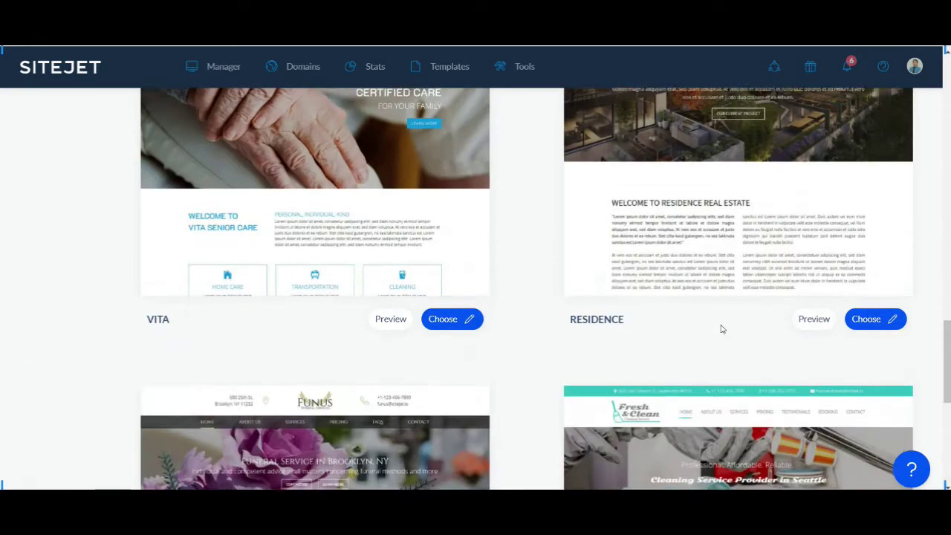
scroll(720, 329, "up", 2)
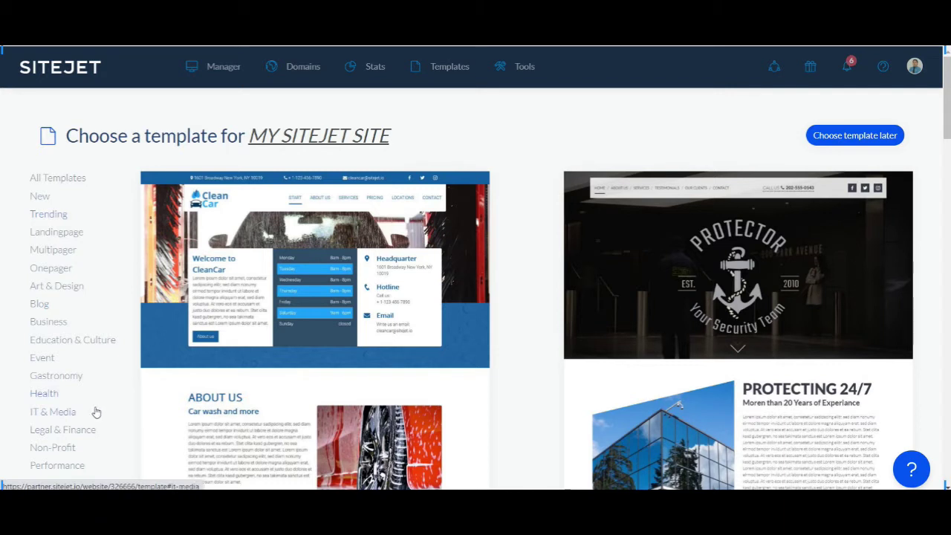
Filter the templates to the New category and look through the wireframe designs.
left_click(38, 197)
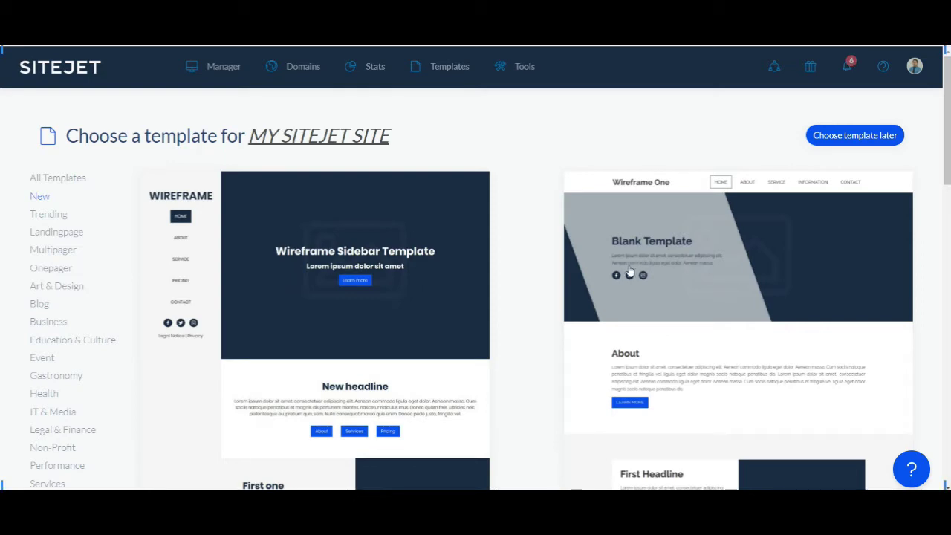
scroll(781, 304, "down", 2)
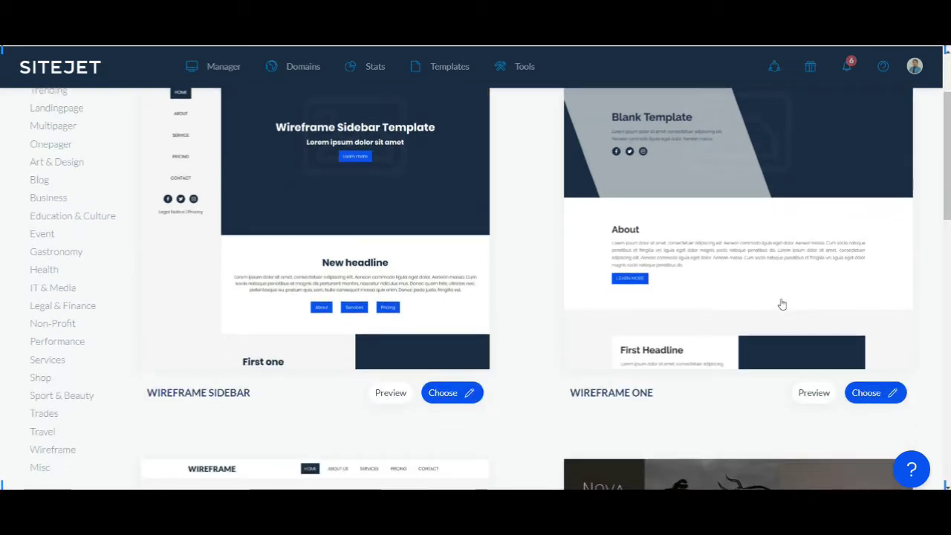
scroll(781, 304, "down", 4)
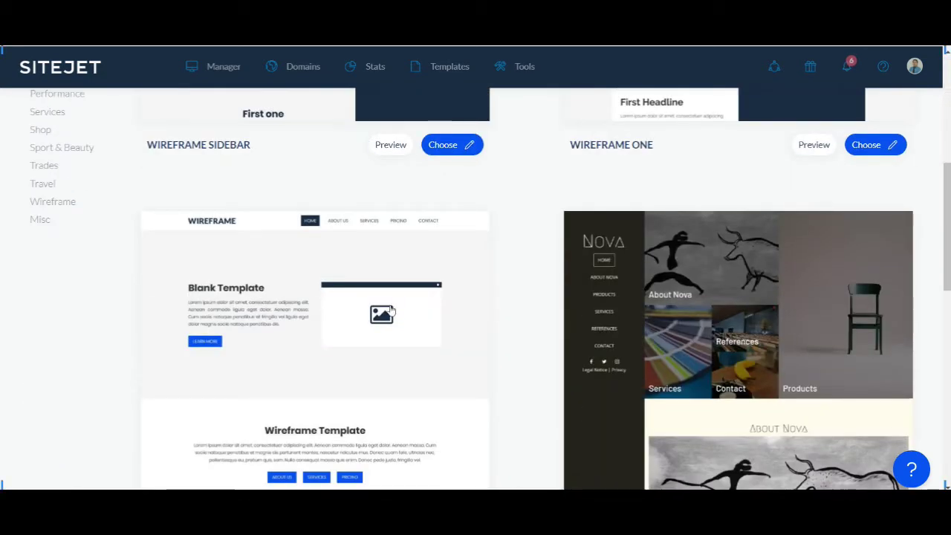
scroll(392, 310, "down", 3)
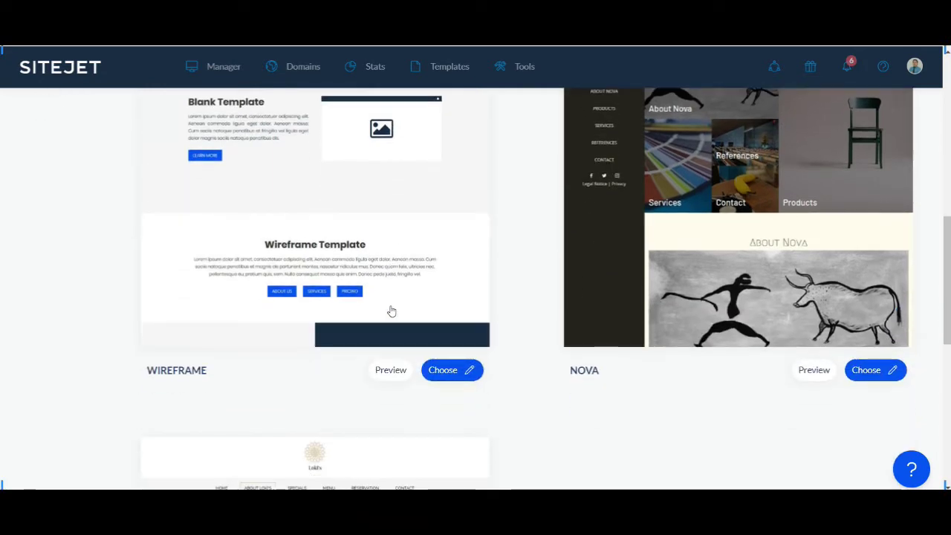
scroll(392, 311, "down", 2)
scroll(394, 314, "up", 5)
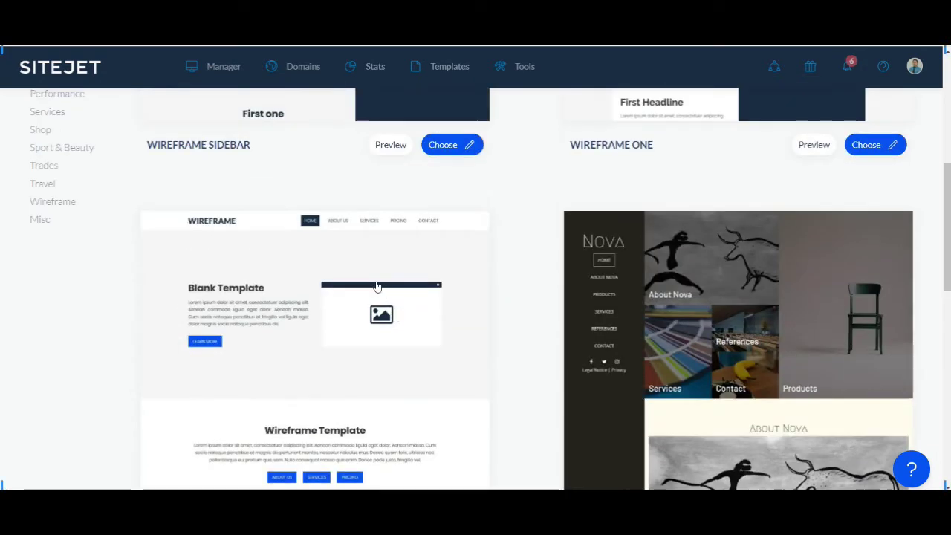
Preview the Wireframe template in tablet and phone sizes and choose it for the website.
left_click(377, 285)
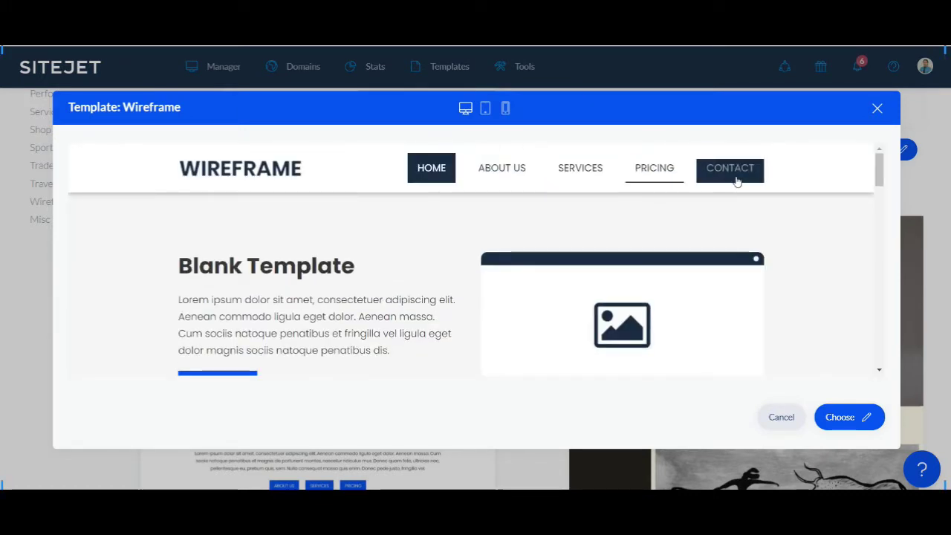
left_click(485, 108)
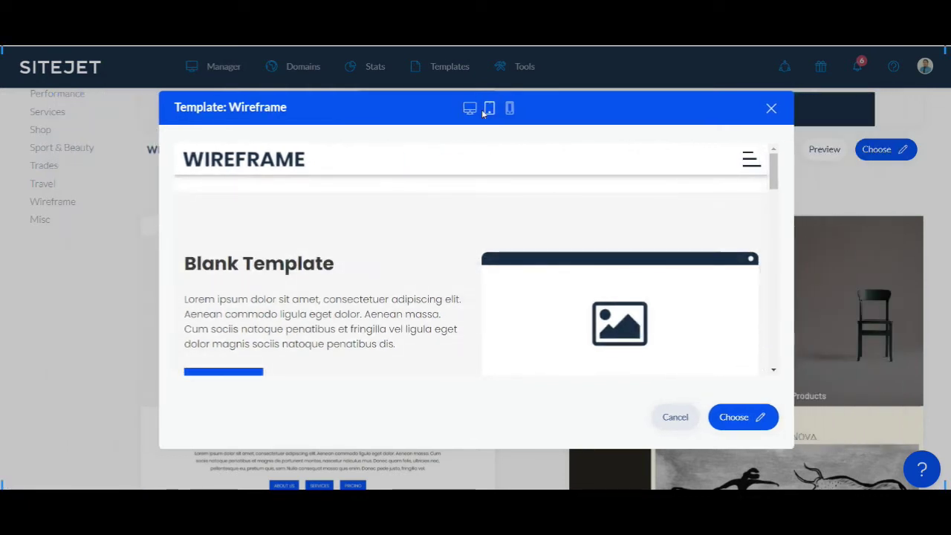
left_click(510, 109)
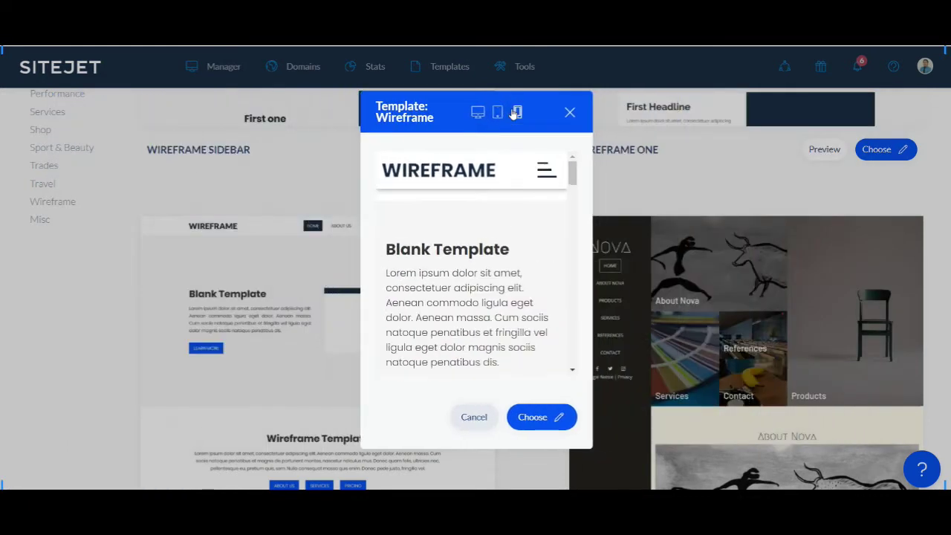
left_click(527, 417)
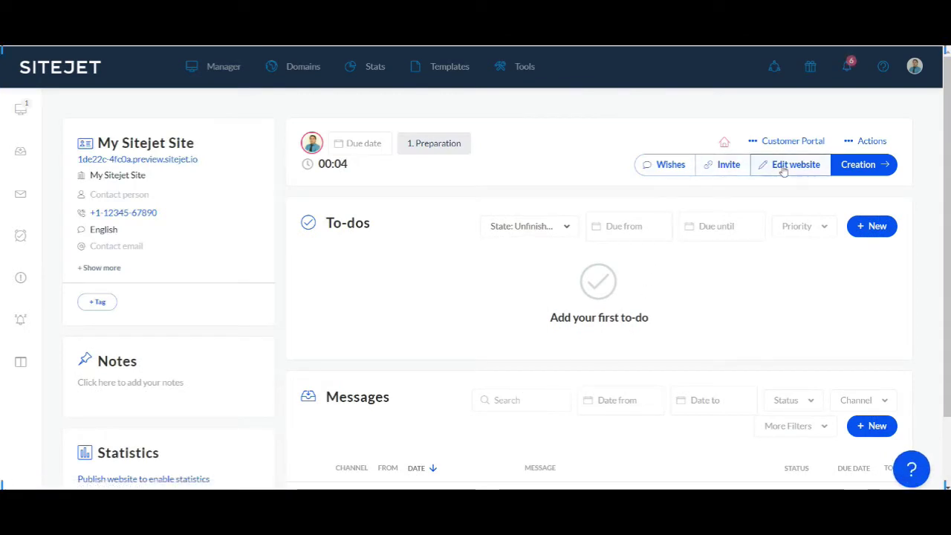
Review the due date, status and message type options for moving the website to Creation, leaving without saving.
left_click(867, 169)
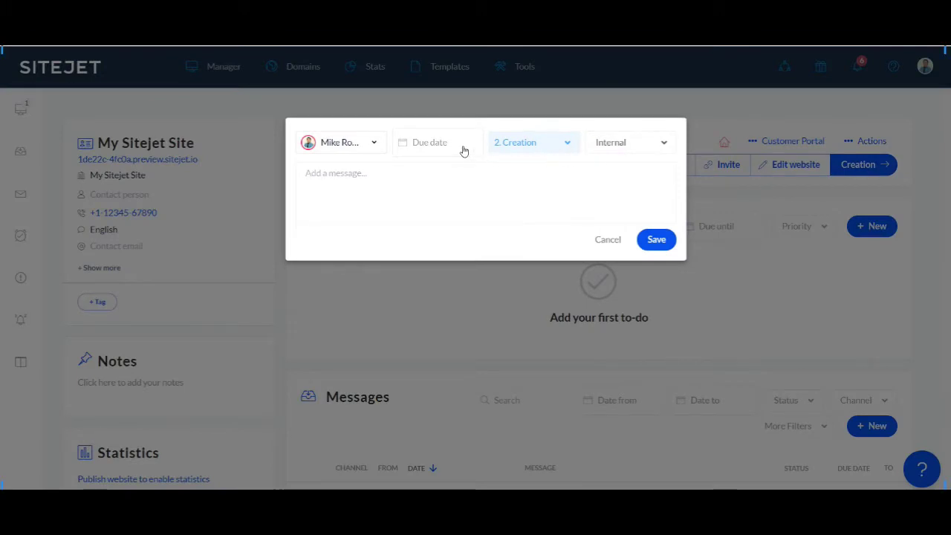
left_click(445, 147)
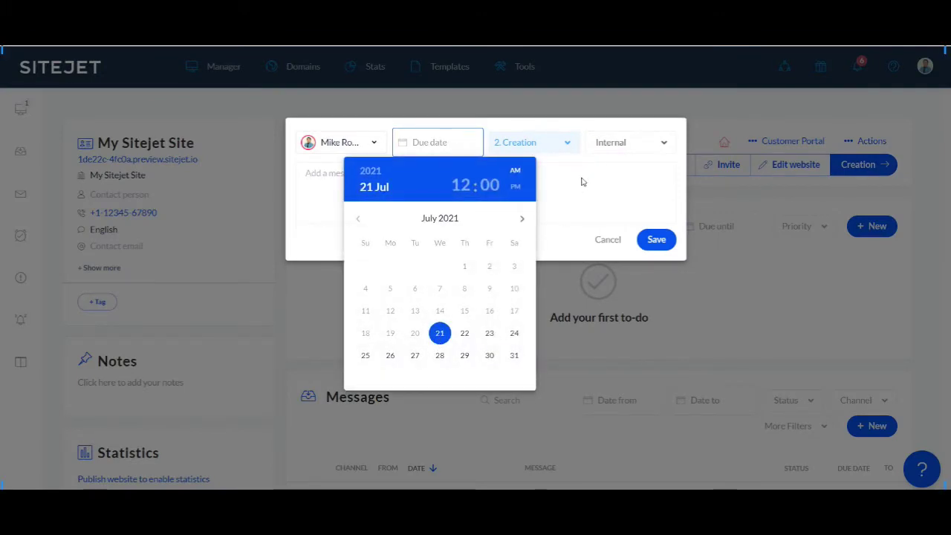
left_click(561, 148)
left_click(562, 147)
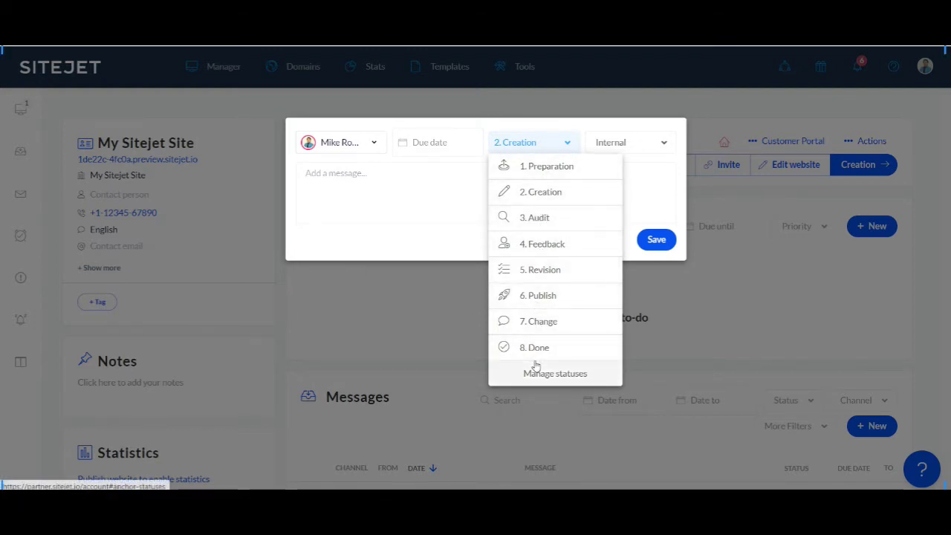
left_click(617, 141)
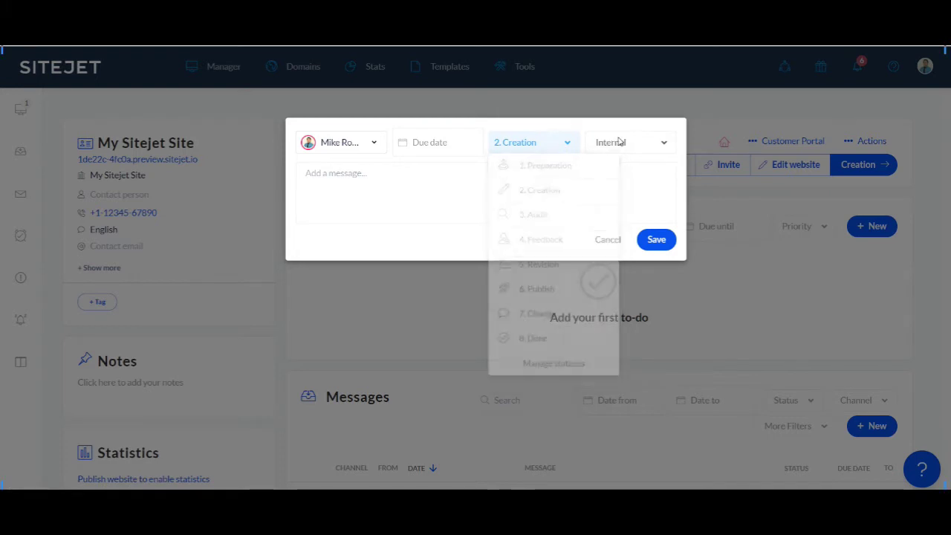
left_click(622, 145)
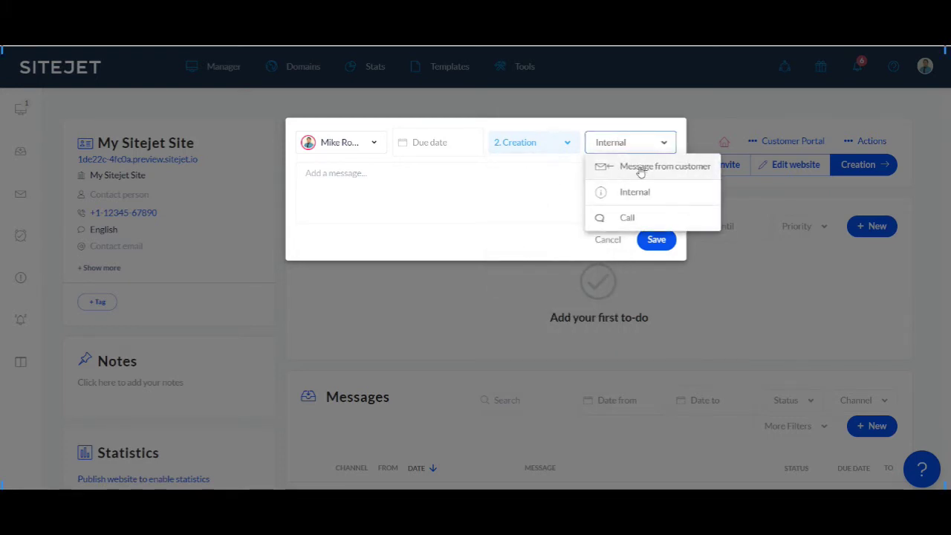
left_click(558, 218)
left_click(608, 239)
Open My Sitejet Site for editing and go through the guided Overview tour of the website editor to its end.
left_click(795, 167)
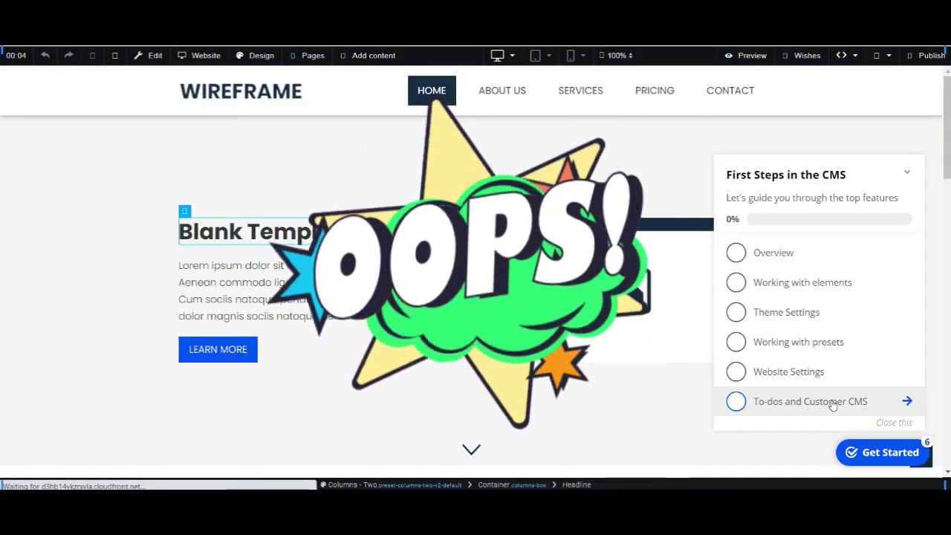
left_click(778, 253)
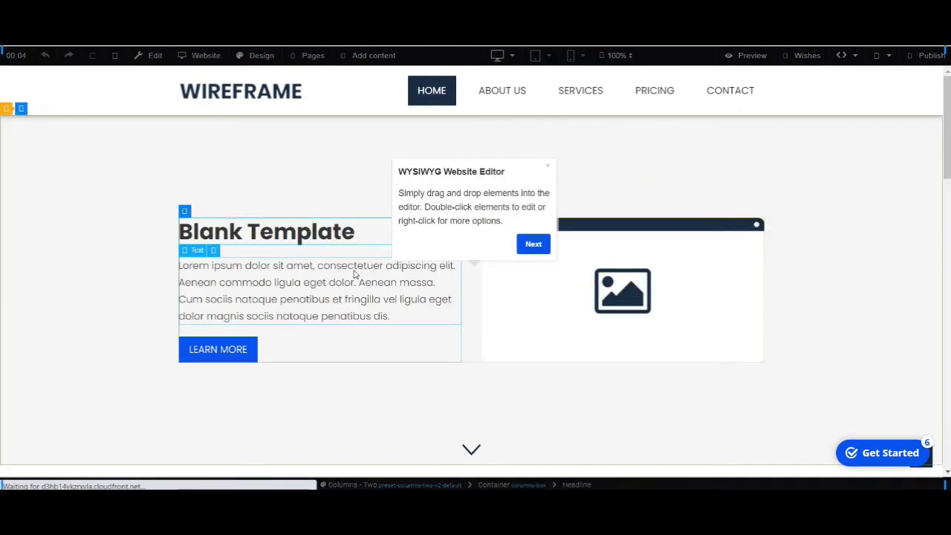
left_click(529, 244)
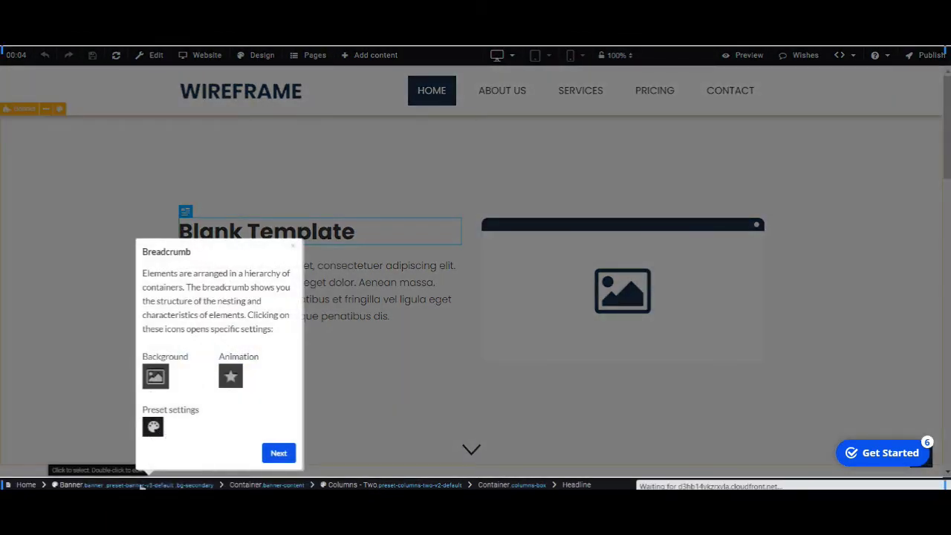
left_click(279, 453)
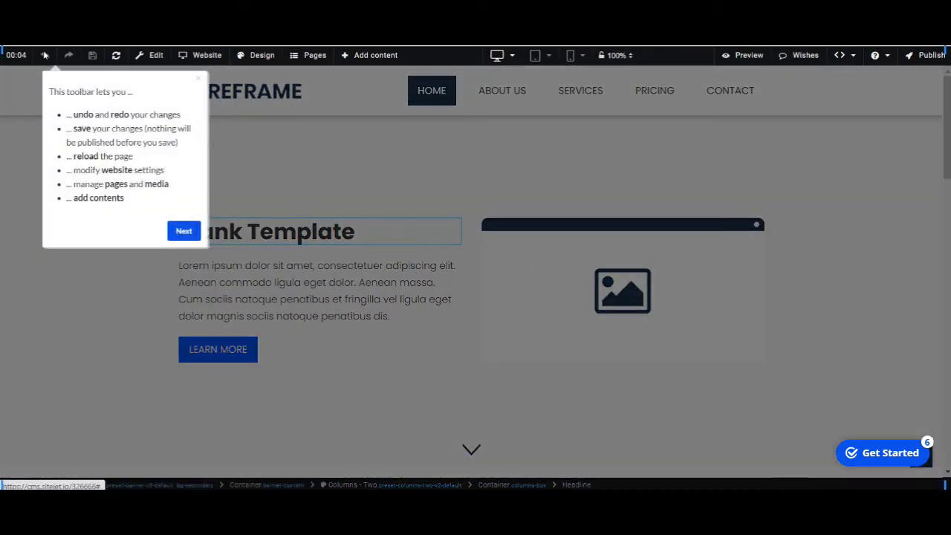
left_click(184, 231)
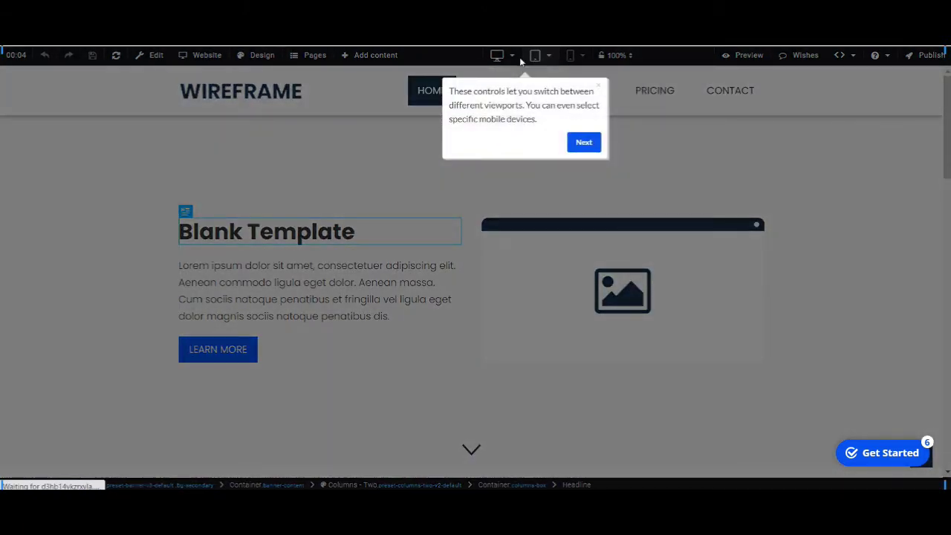
left_click(583, 142)
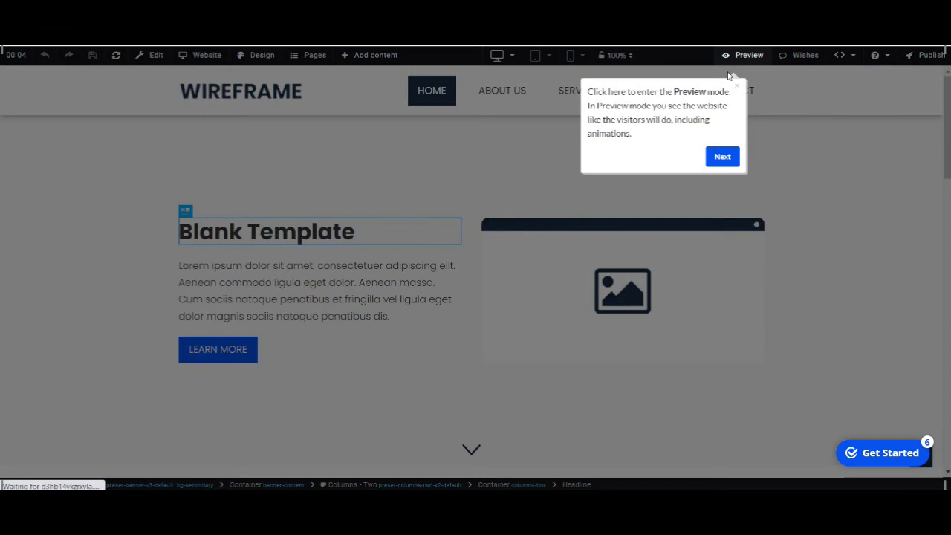
mouse_move(737, 81)
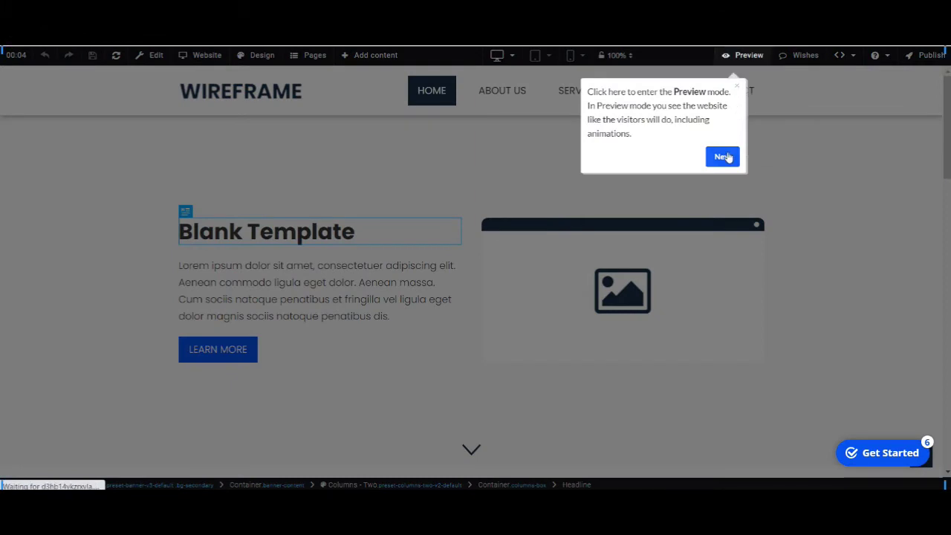
left_click(722, 156)
mouse_move(874, 58)
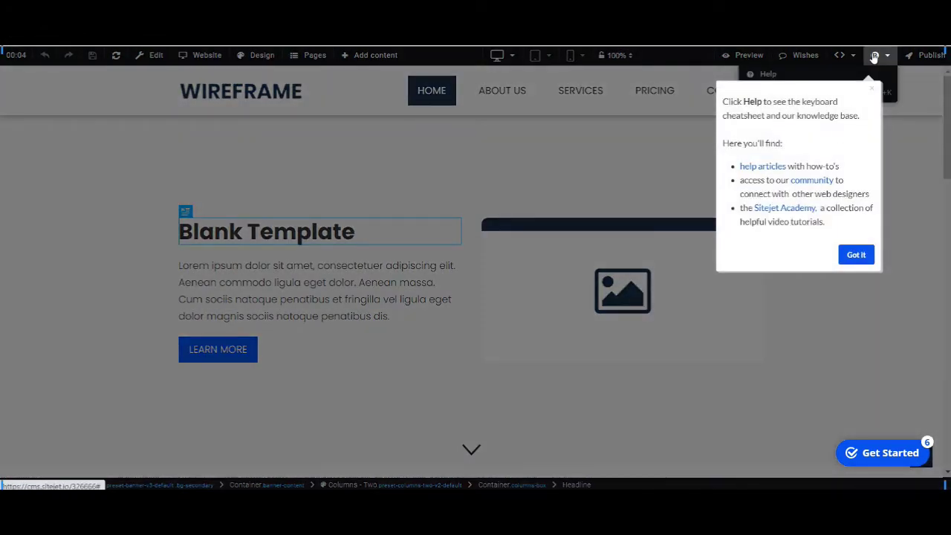
left_click(856, 254)
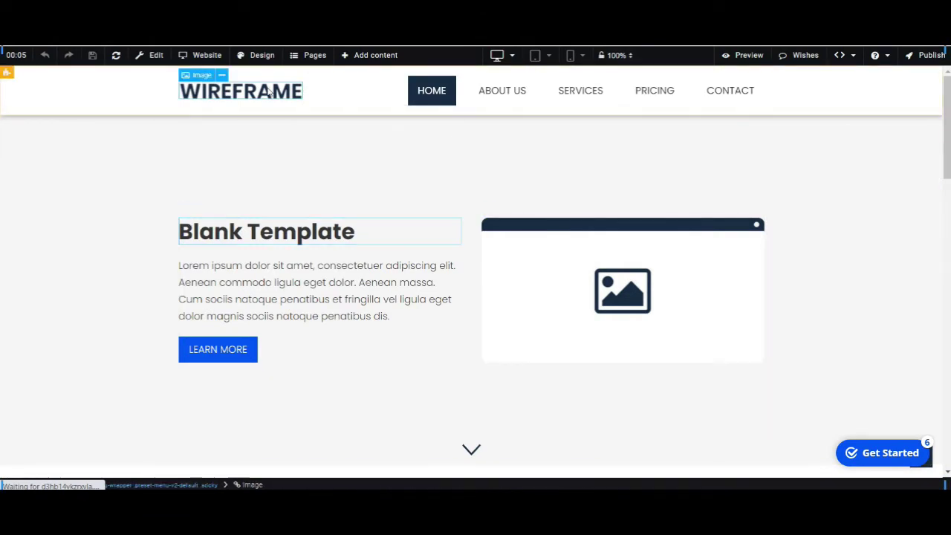
Replace the Wireframe logo image in the menu bar with MSTUDIO-logo-blackred.png uploaded from the Mrdzyn folder.
left_click(221, 76)
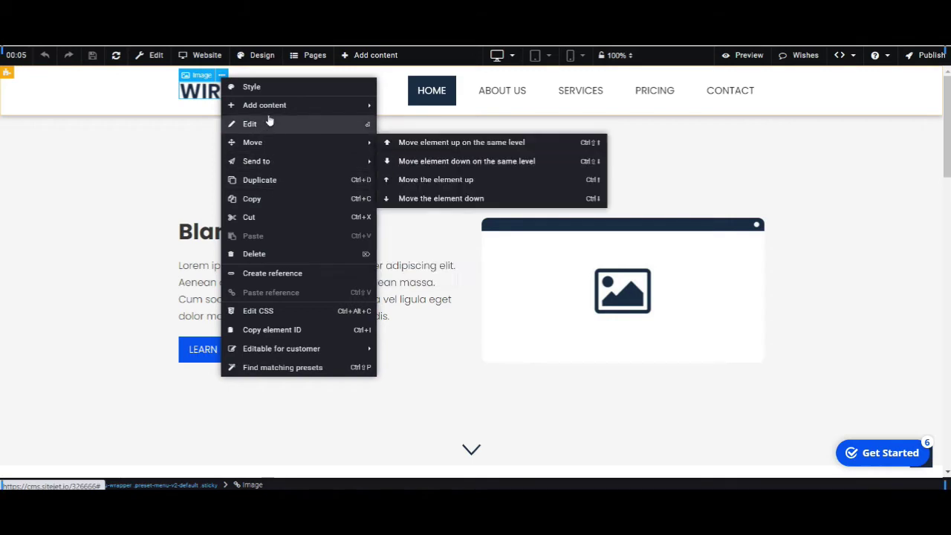
mouse_move(269, 108)
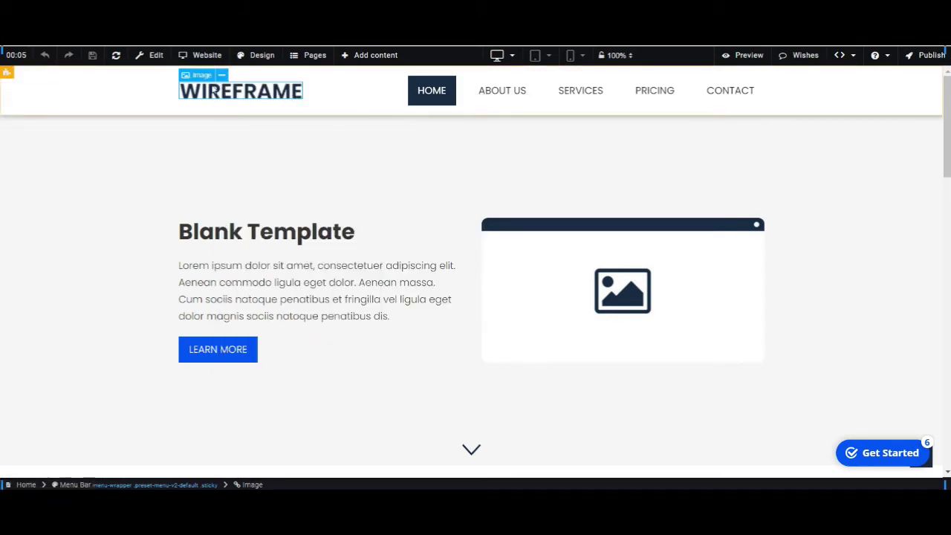
double_click(211, 84)
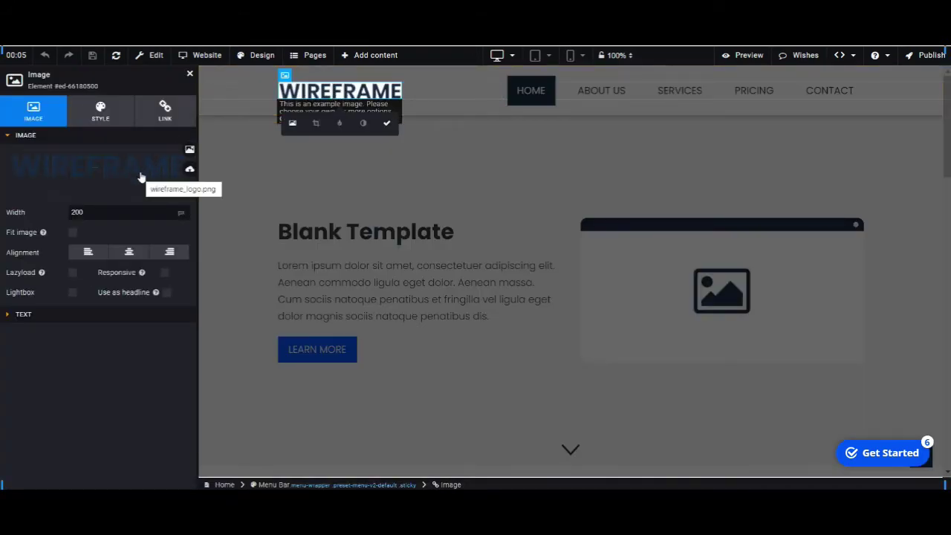
left_click(189, 170)
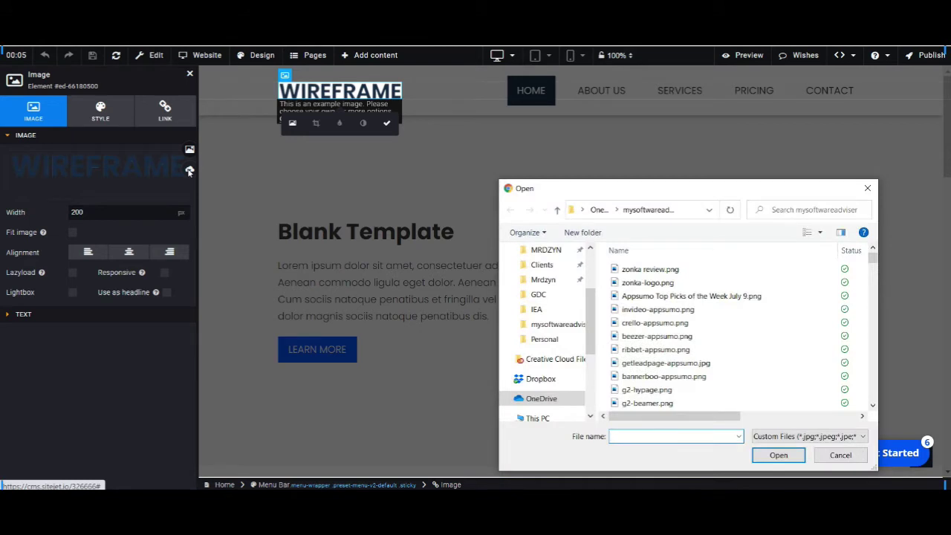
left_click(550, 280)
scroll(783, 405, "down", 5)
scroll(783, 405, "down", 6)
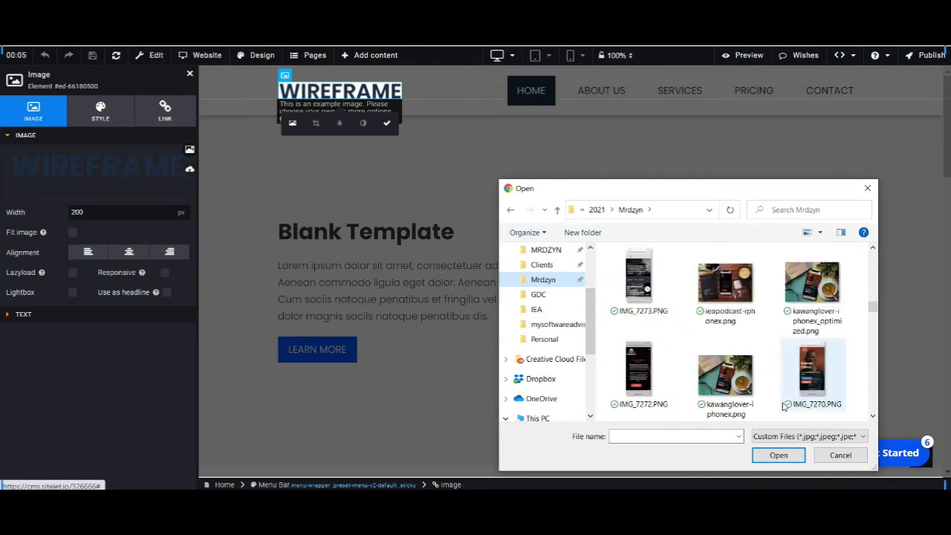
scroll(783, 406, "down", 2)
scroll(783, 406, "down", 1)
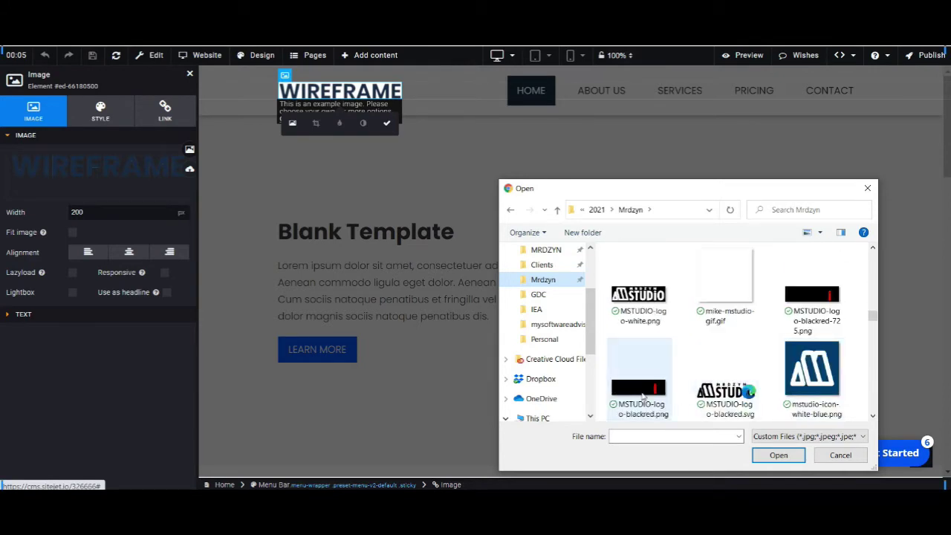
left_click(639, 392)
double_click(640, 394)
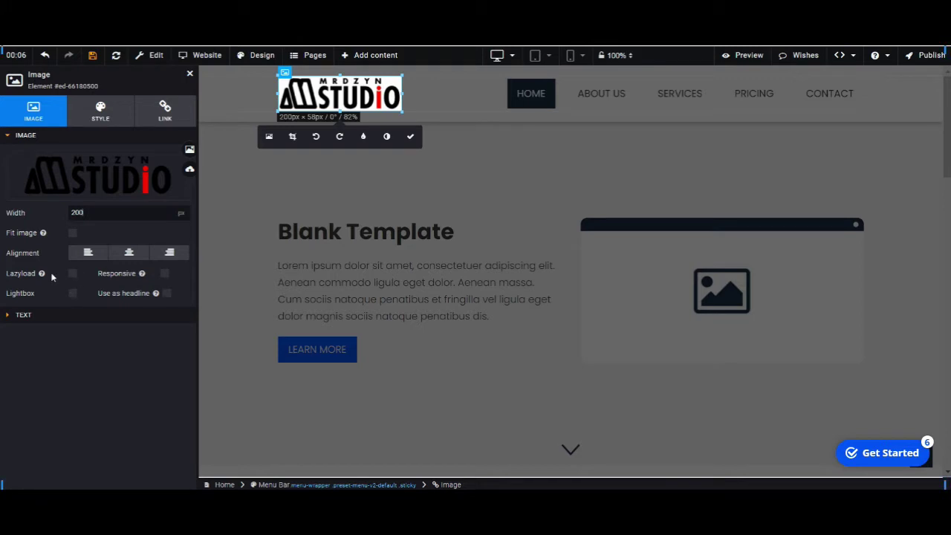
Enable Lazyload for the logo image and leave its image settings.
mouse_move(41, 277)
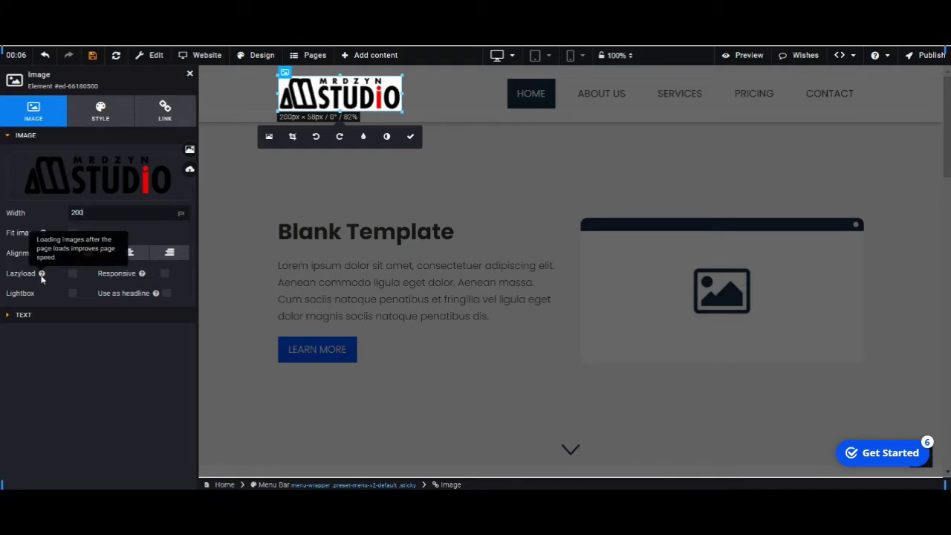
left_click(73, 274)
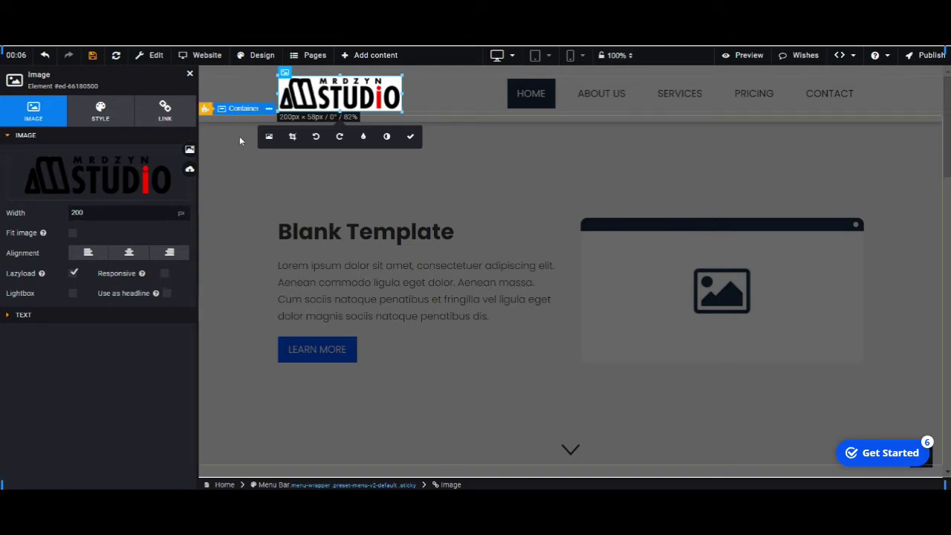
left_click(233, 169)
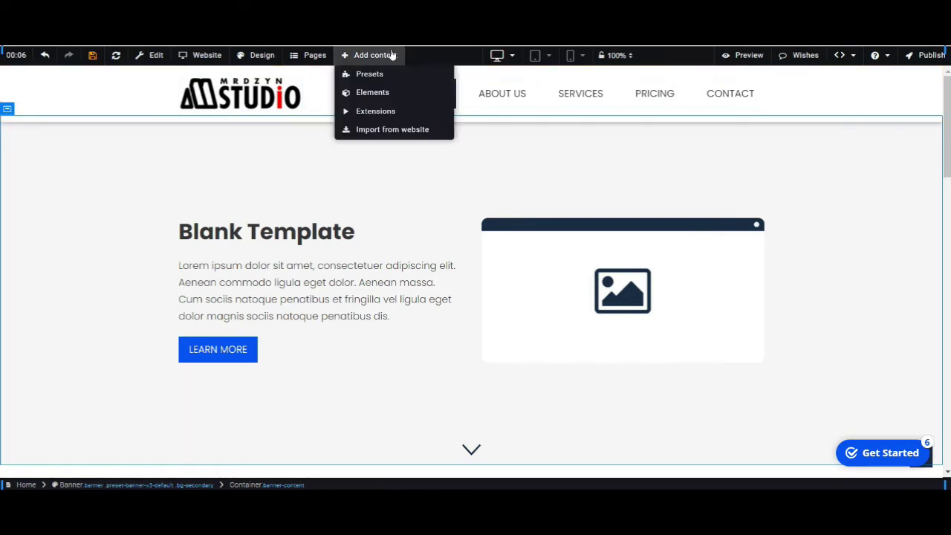
Set the primary color of the theme's color scheme to black, #000000.
left_click(262, 56)
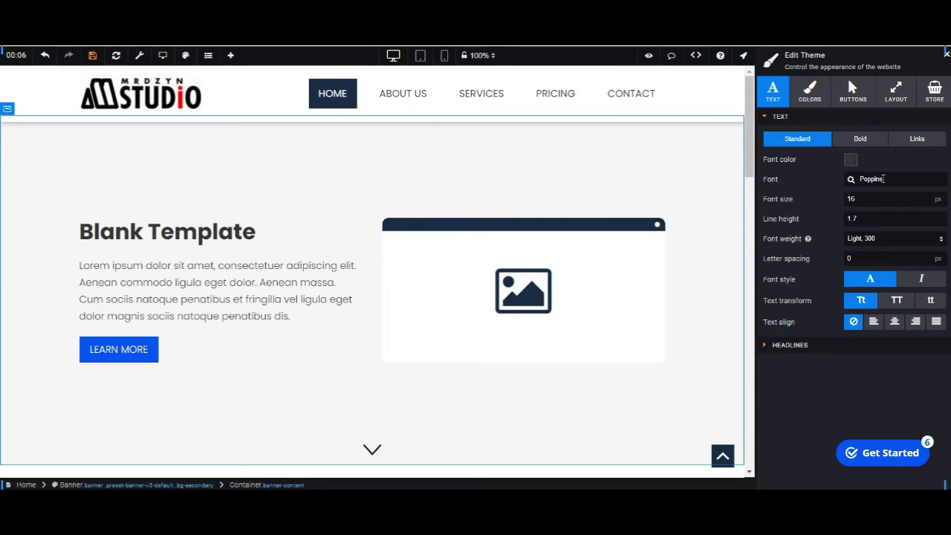
left_click(817, 100)
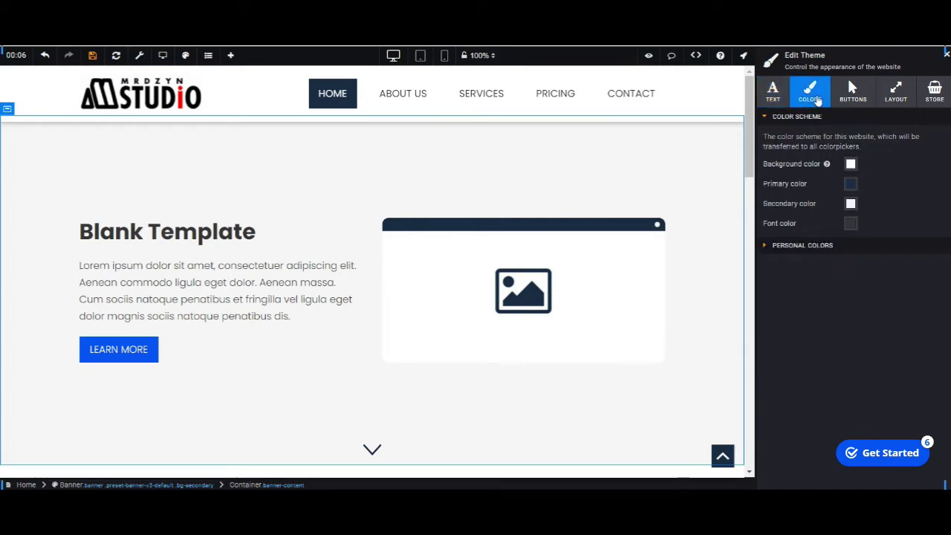
left_click(851, 185)
left_click_drag(880, 274, 826, 300)
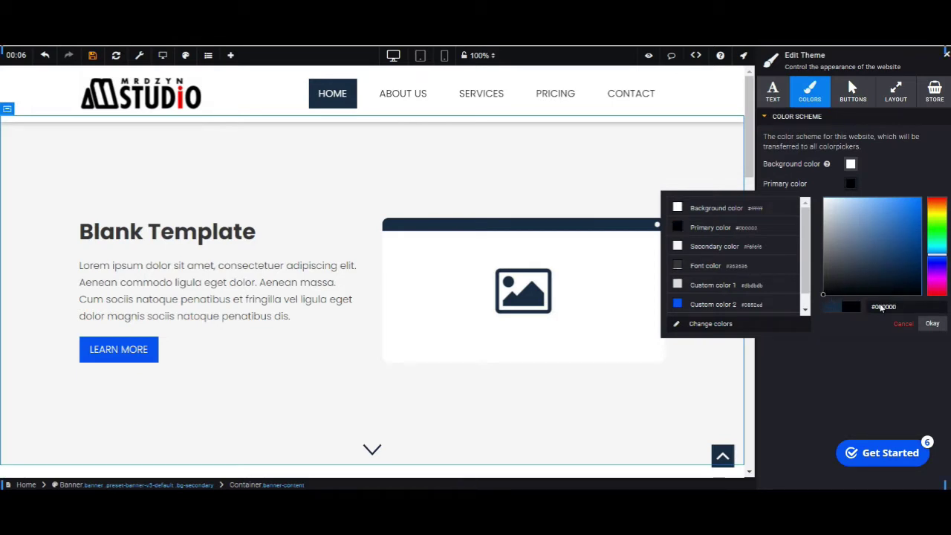
left_click(930, 325)
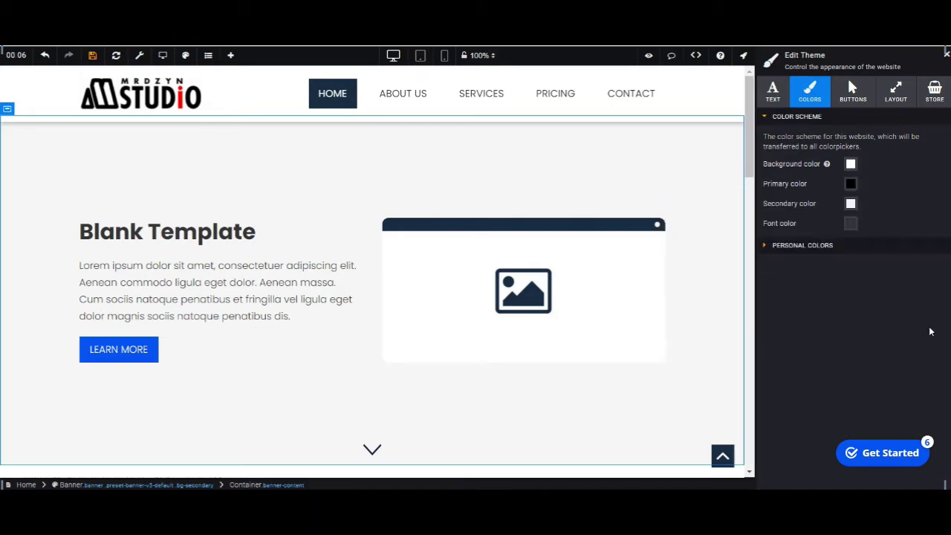
Set the secondary color of the theme's color scheme to red, #ff0000.
left_click(850, 204)
left_click_drag(915, 252, 920, 216)
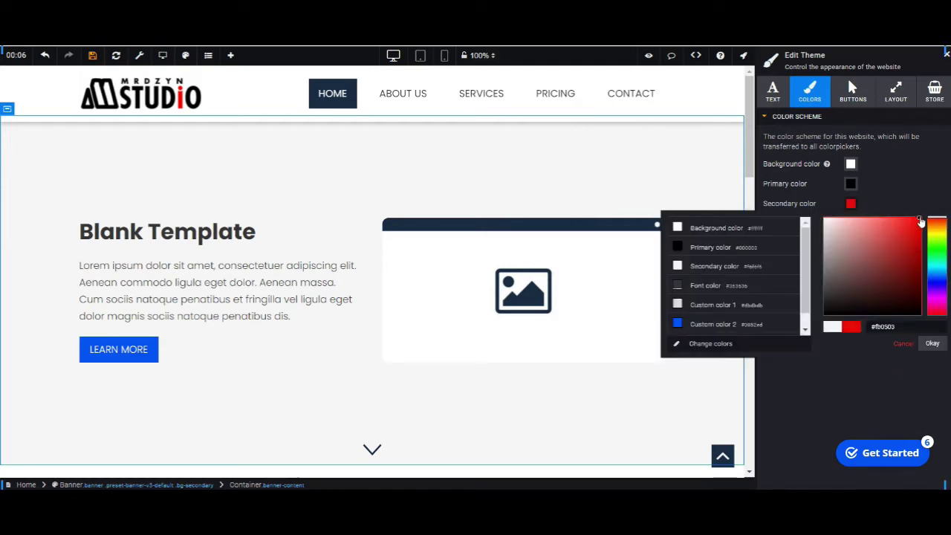
left_click(931, 344)
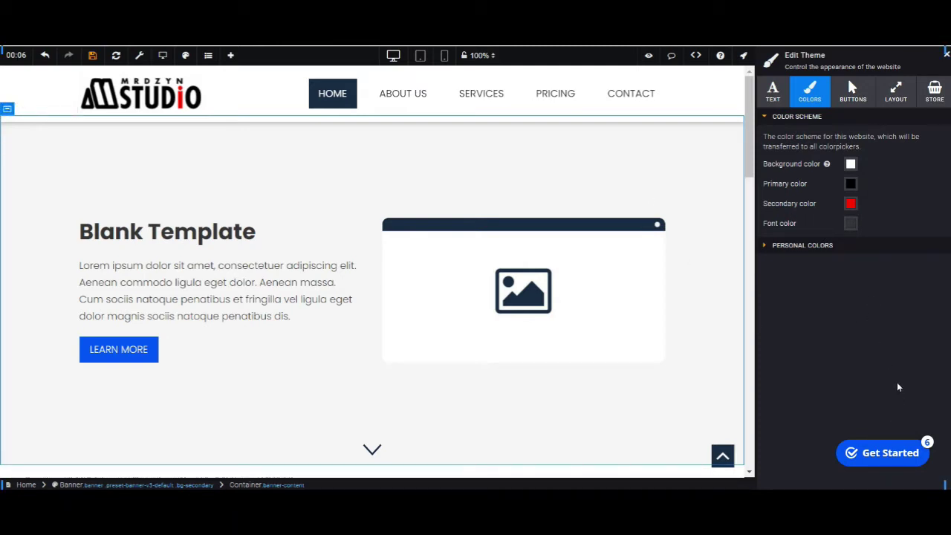
Set the theme's button background to black #000000 and its hover/active background to red #fa0000.
left_click(859, 101)
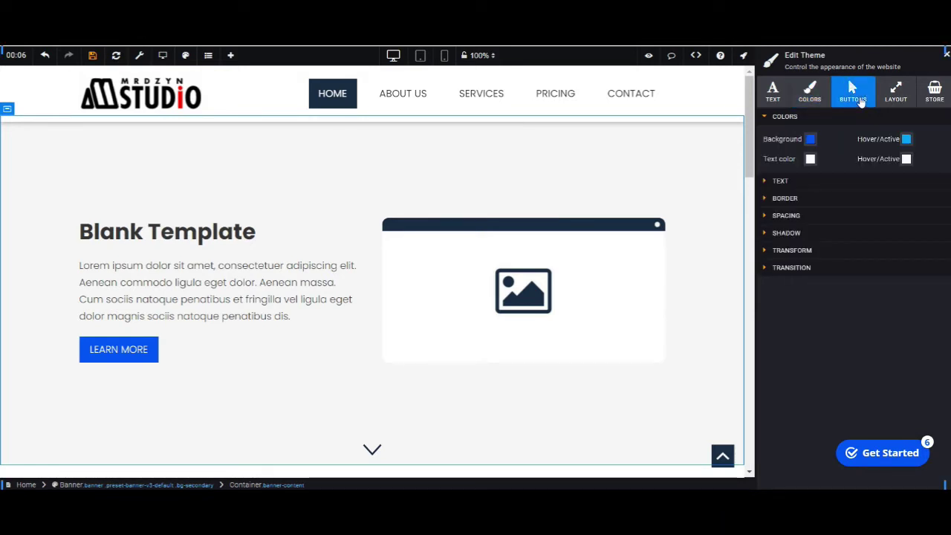
left_click(810, 139)
left_click_drag(850, 222, 822, 257)
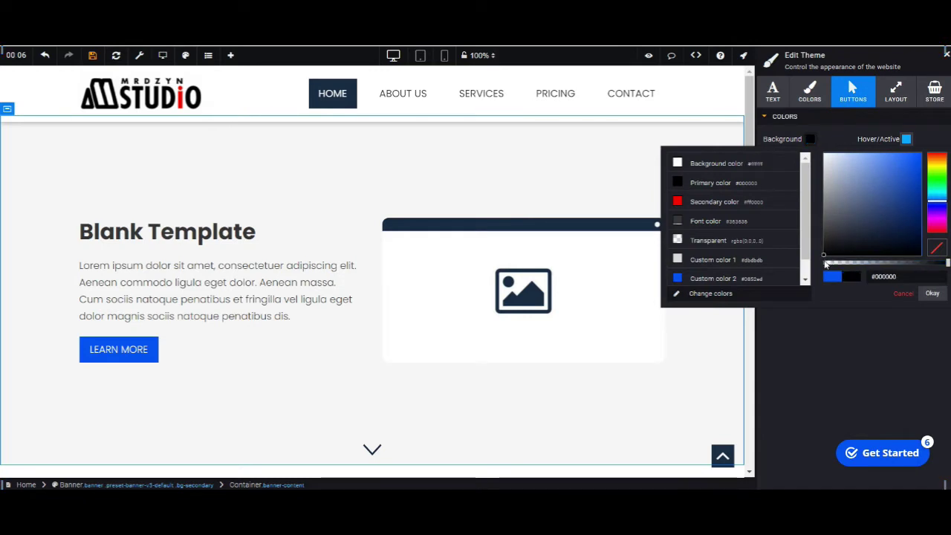
left_click(907, 139)
left_click(937, 153)
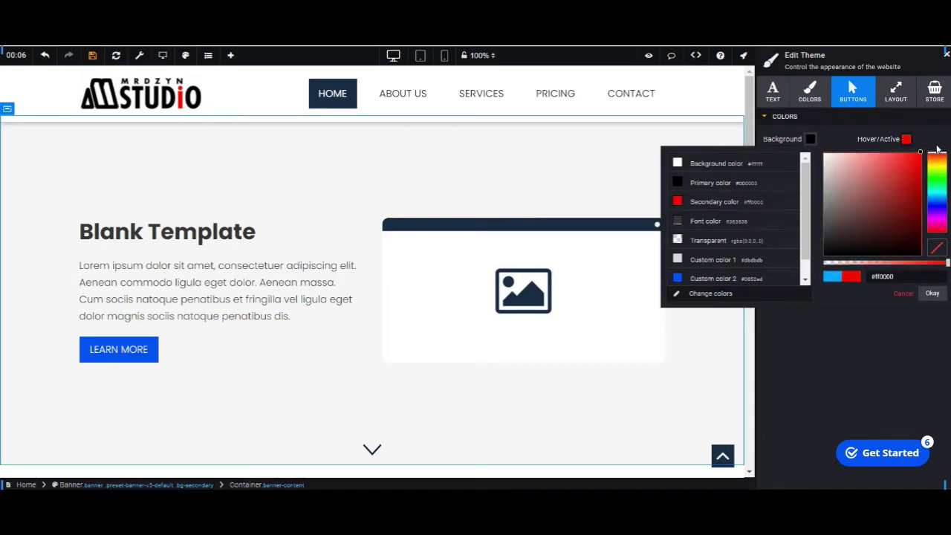
left_click_drag(921, 153, 924, 158)
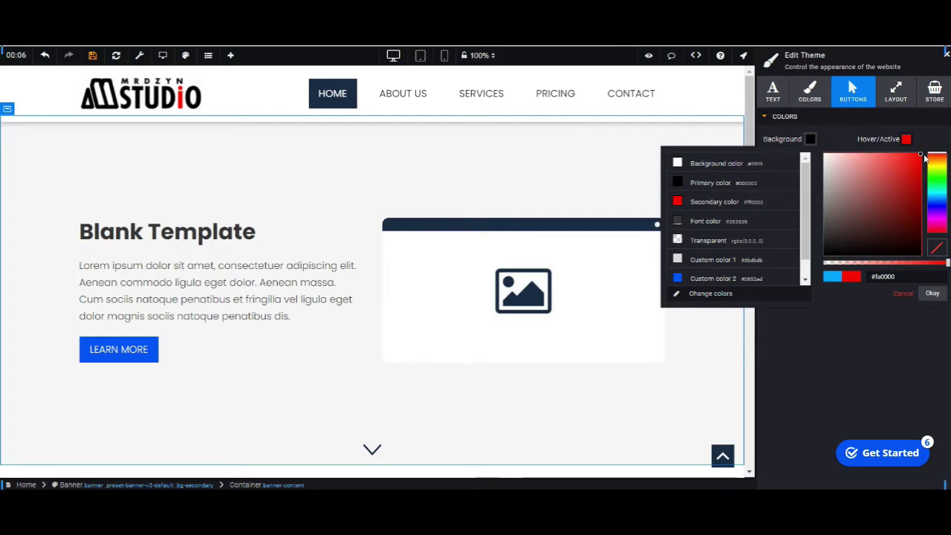
left_click(936, 134)
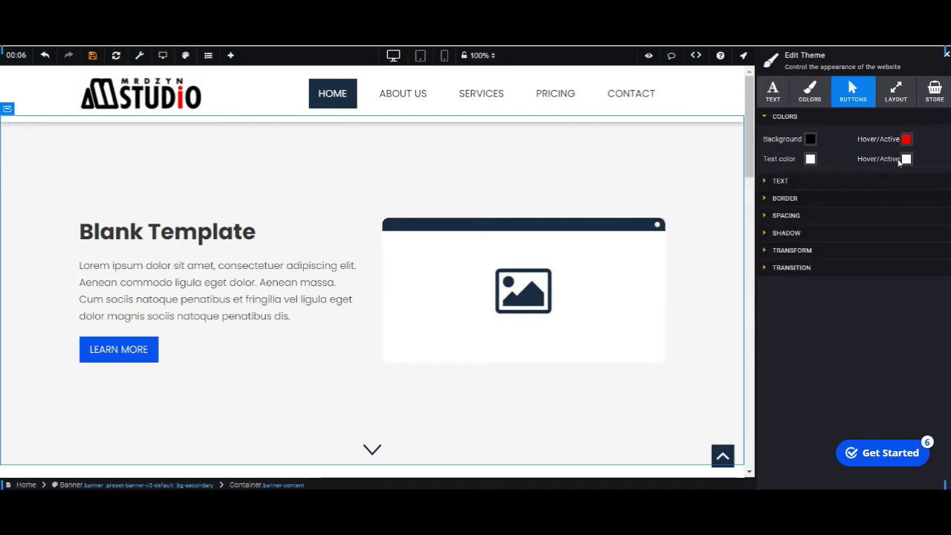
Look through the theme's layout, store and text settings and close the theme editor.
left_click(896, 91)
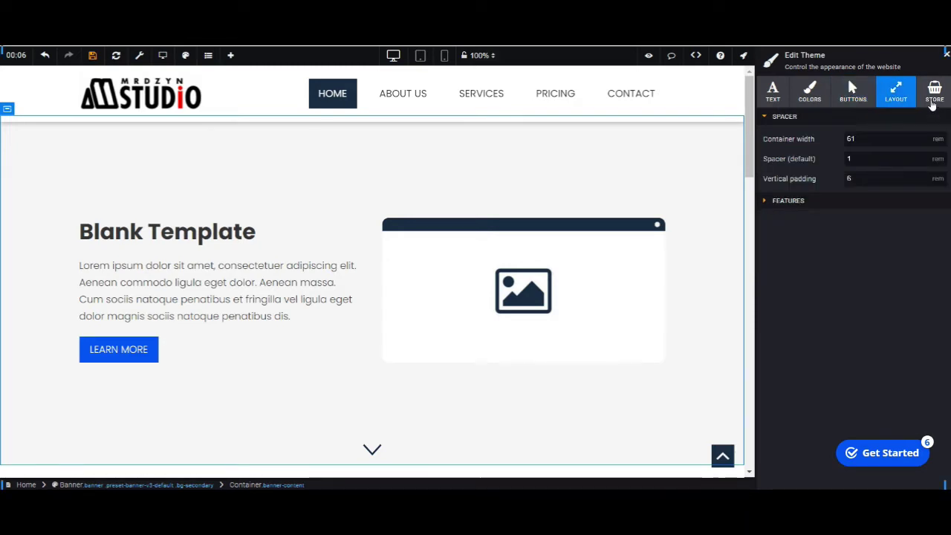
left_click(932, 102)
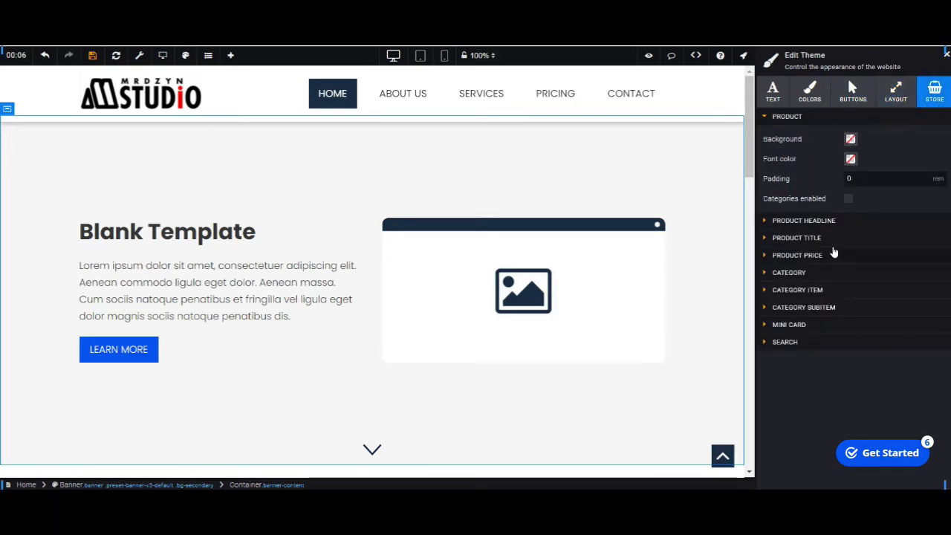
left_click(772, 90)
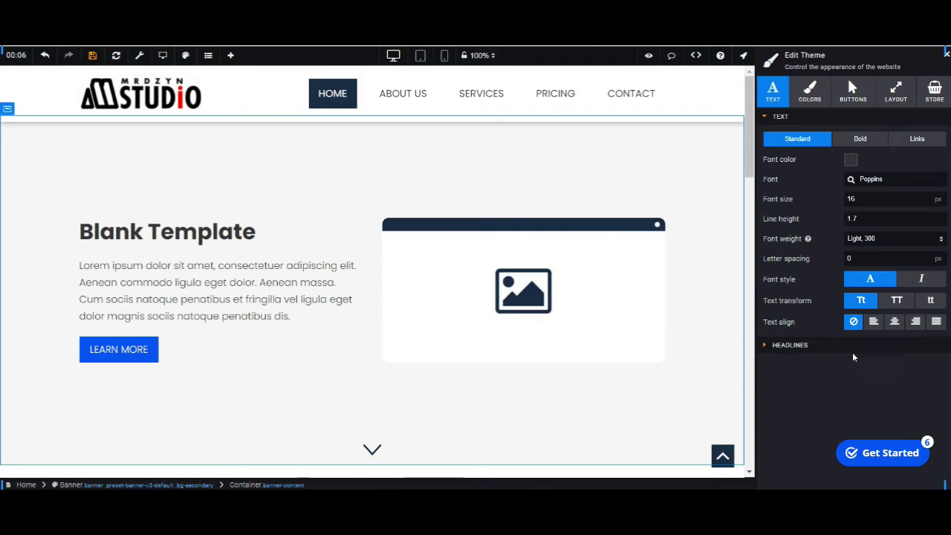
left_click(947, 53)
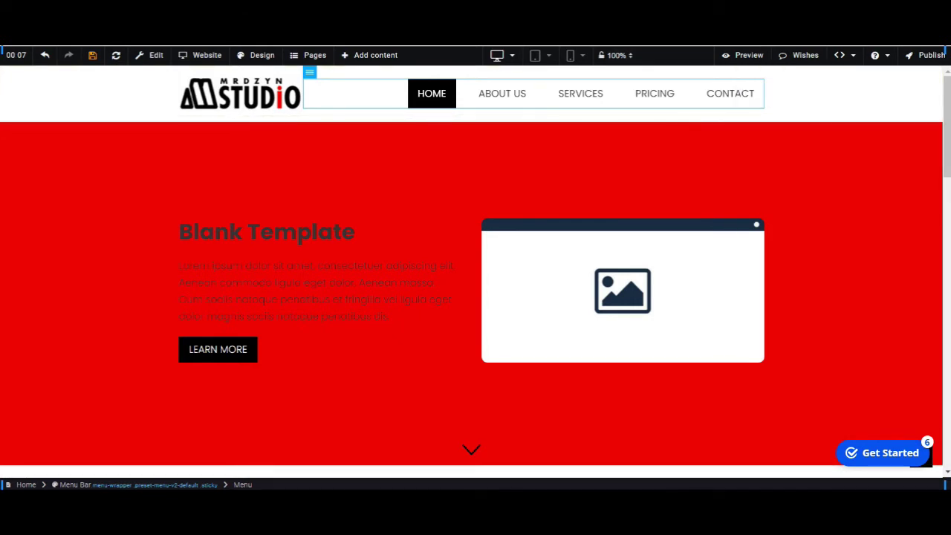
Set the secondary color of the theme's color scheme to white, #ffffff, and close the theme editor.
left_click(264, 56)
left_click(263, 74)
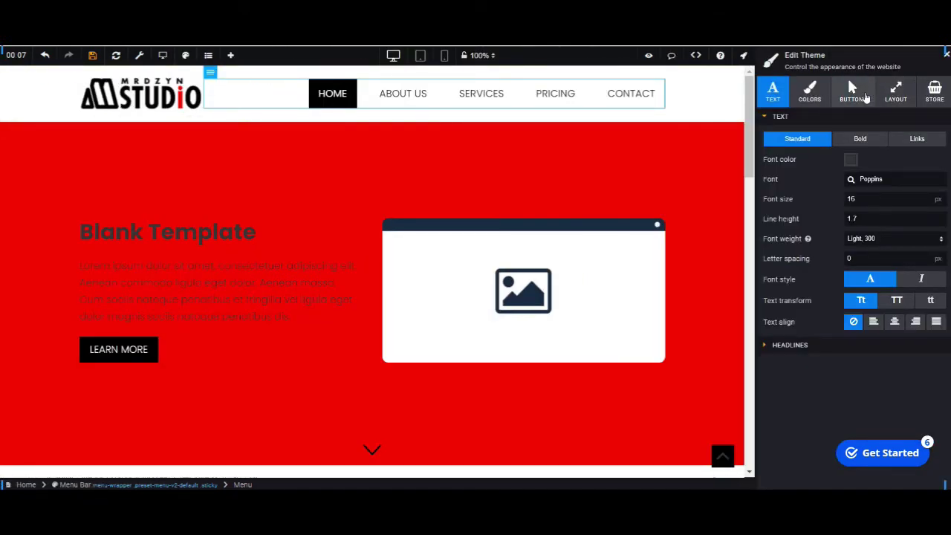
left_click(811, 92)
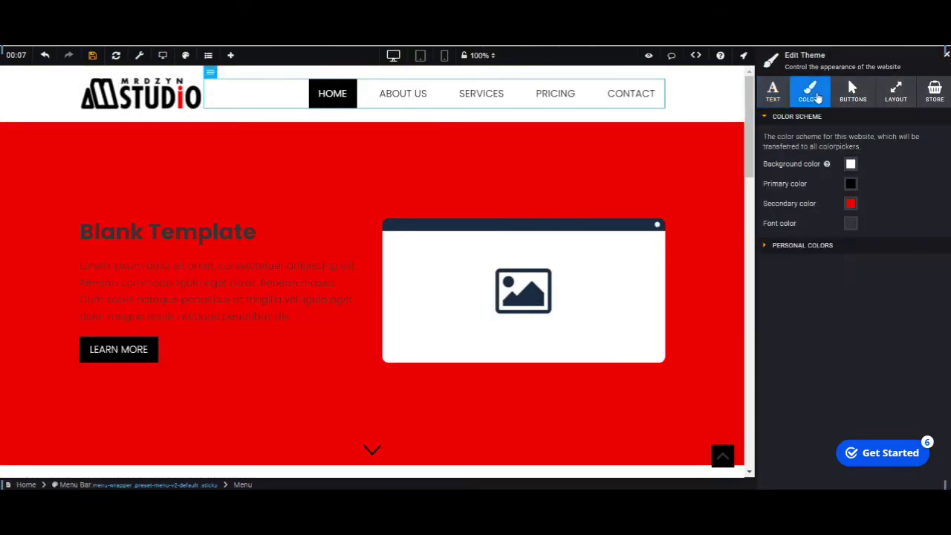
left_click(850, 204)
left_click(823, 216)
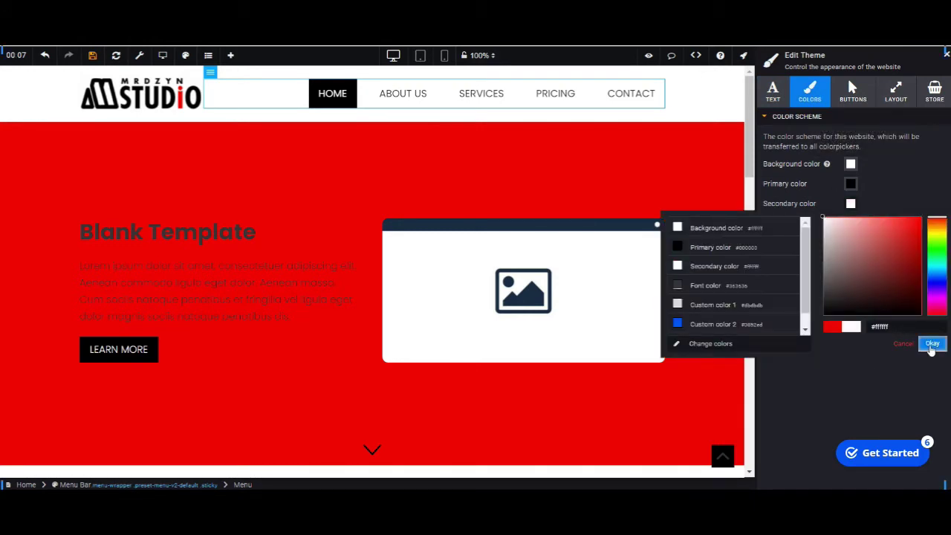
left_click(932, 343)
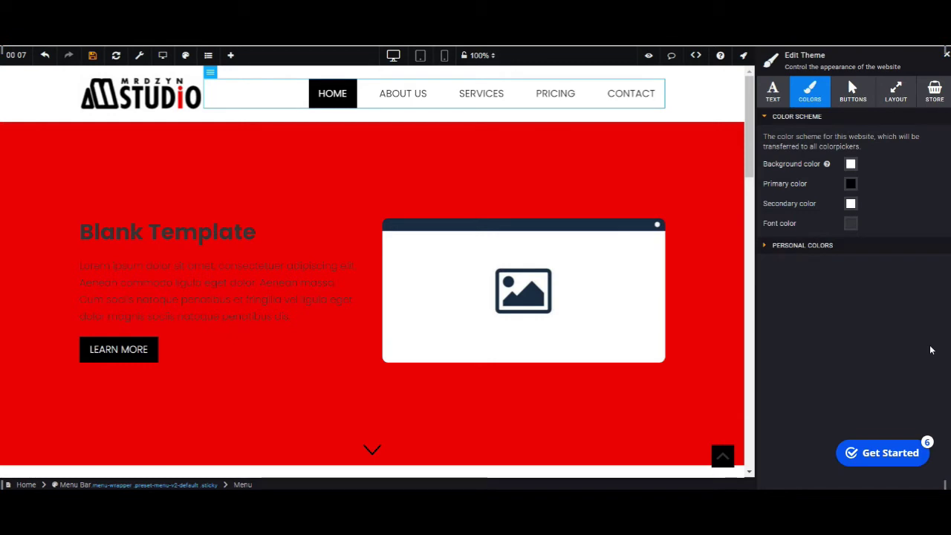
left_click(946, 55)
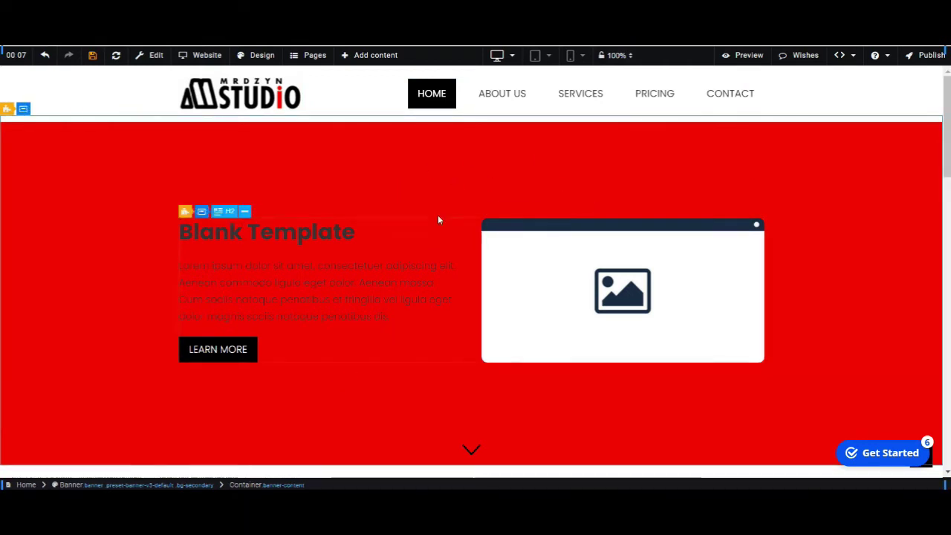
Examine the style and container settings of the Home page's banner.
right_click(81, 130)
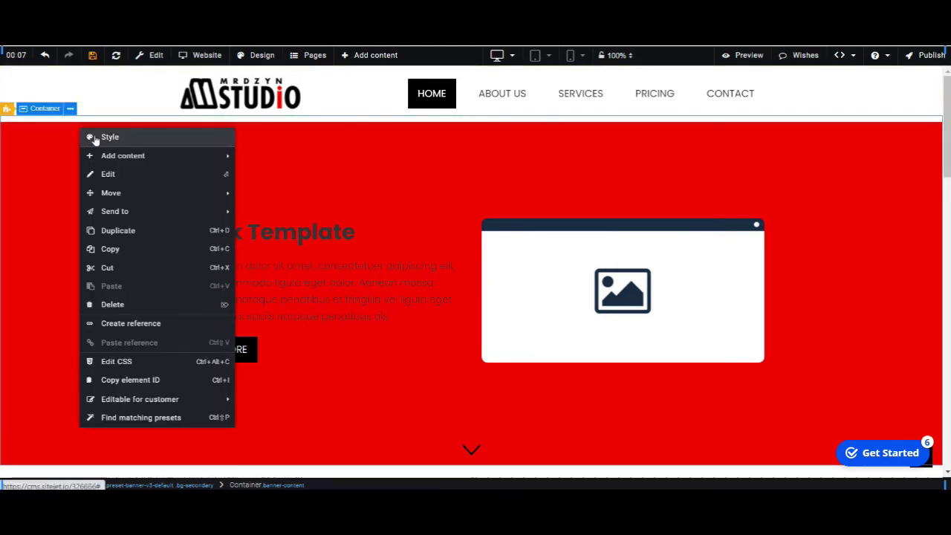
left_click(91, 137)
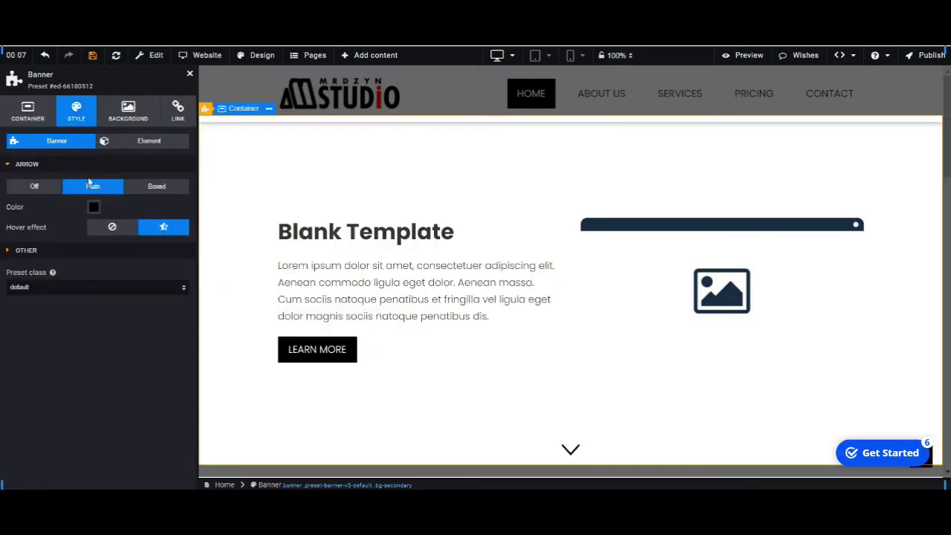
left_click(28, 112)
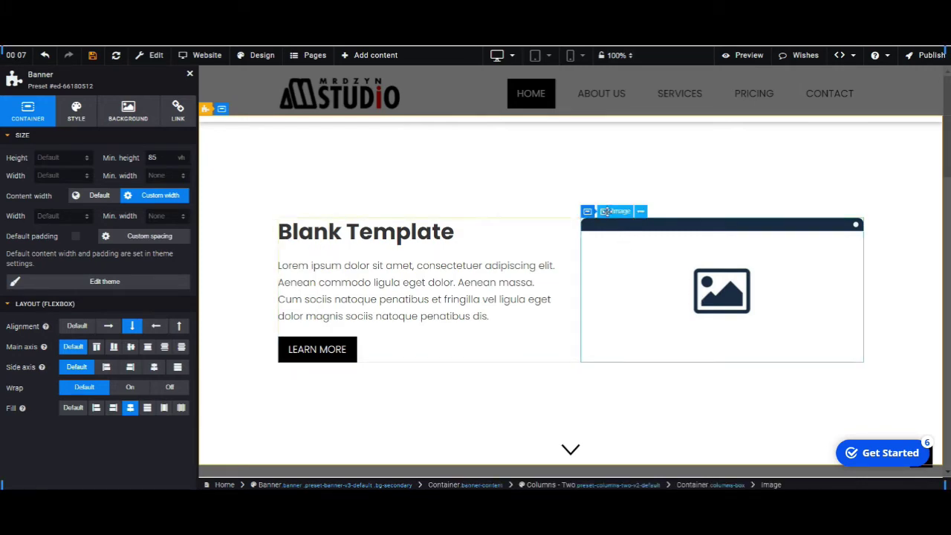
Try to replace the banner's placeholder image with mrdzyn-studio-channel-art.png from the Mrdzyn folder.
left_click(605, 212)
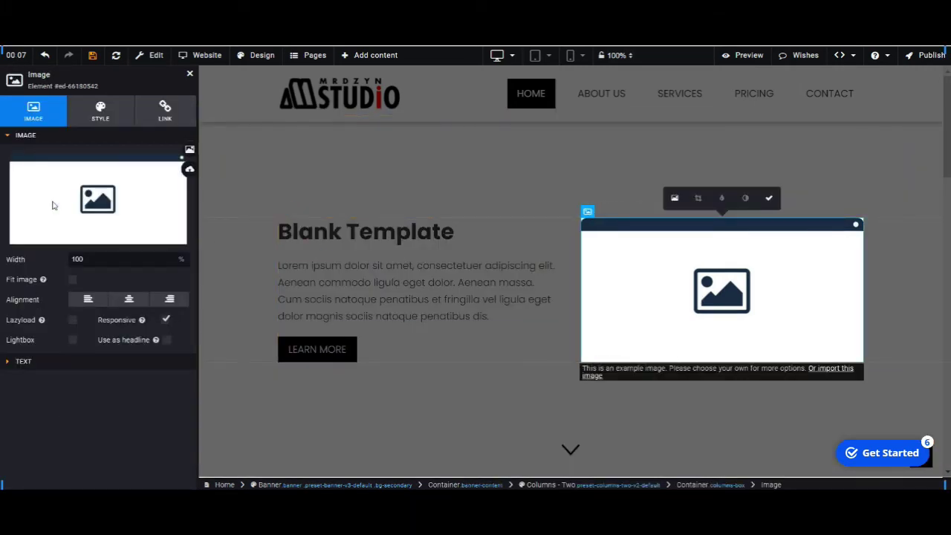
left_click(52, 205)
scroll(727, 364, "down", 3)
scroll(727, 363, "down", 3)
scroll(726, 359, "down", 2)
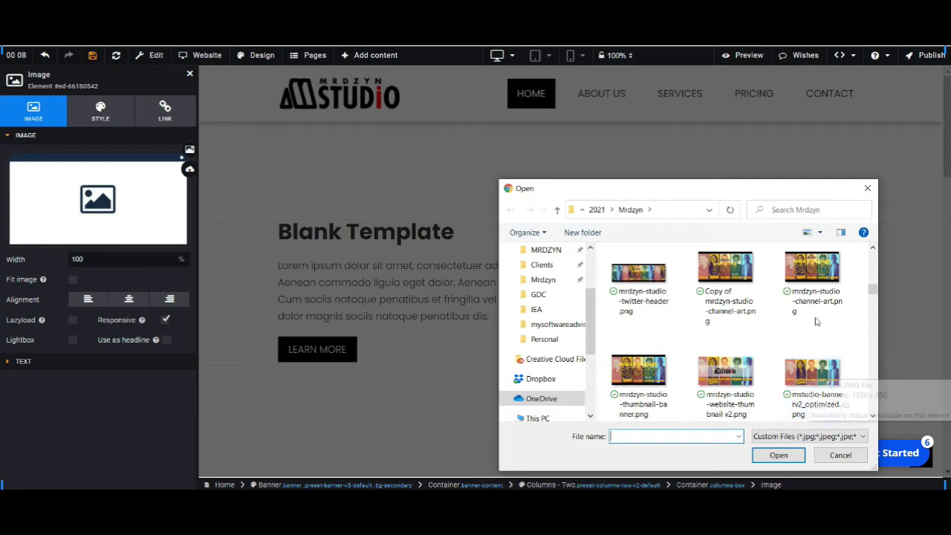
left_click(818, 276)
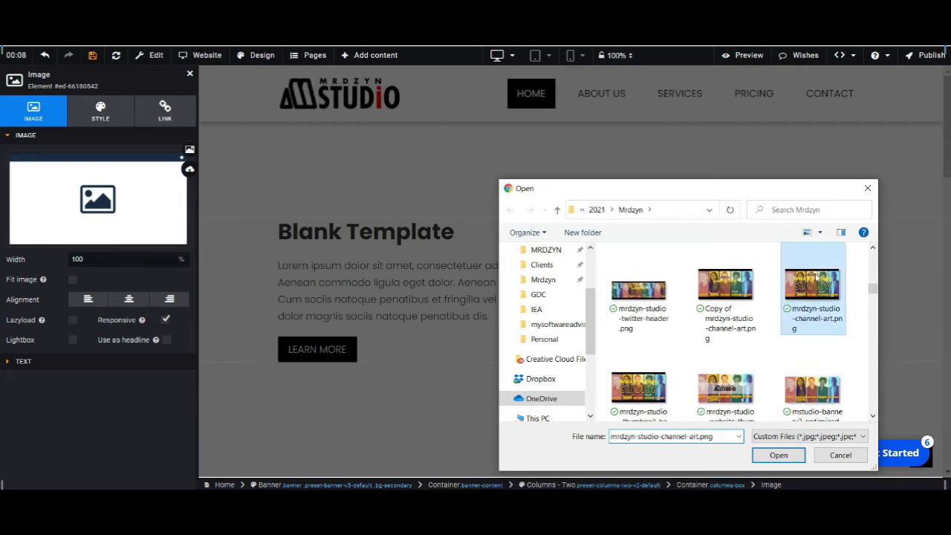
double_click(820, 295)
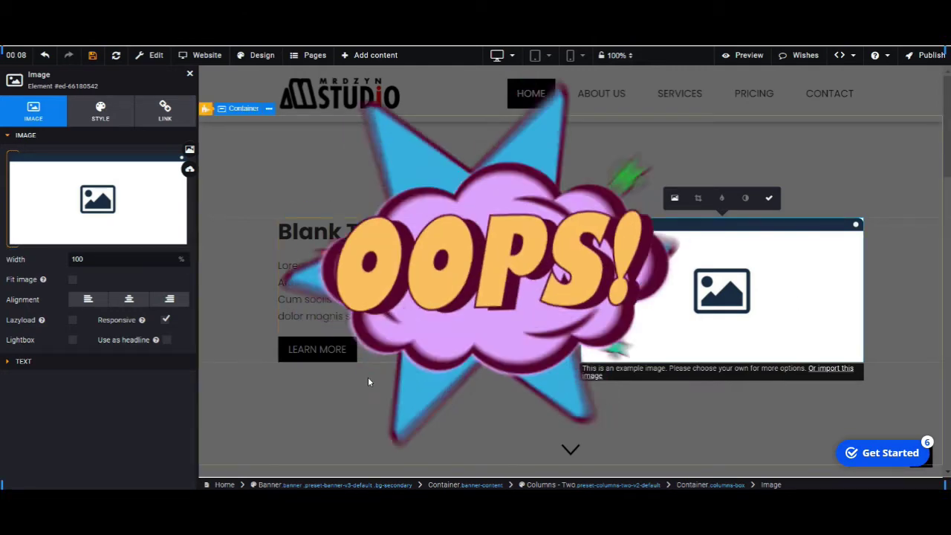
Upload mrdzyn-studio-channel-art.png as the new image of the banner.
left_click(189, 170)
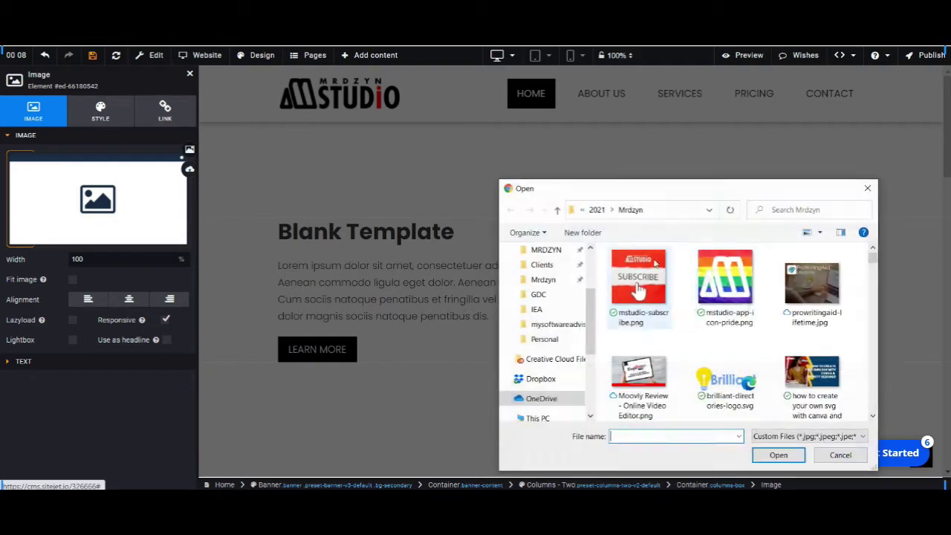
scroll(806, 375, "down", 5)
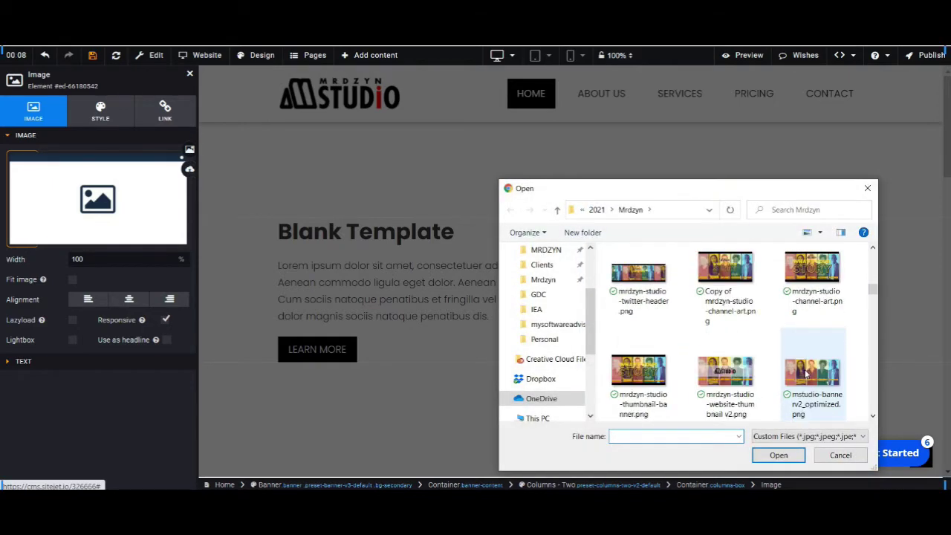
scroll(802, 312, "up", 1)
left_click(802, 297)
left_click(780, 454)
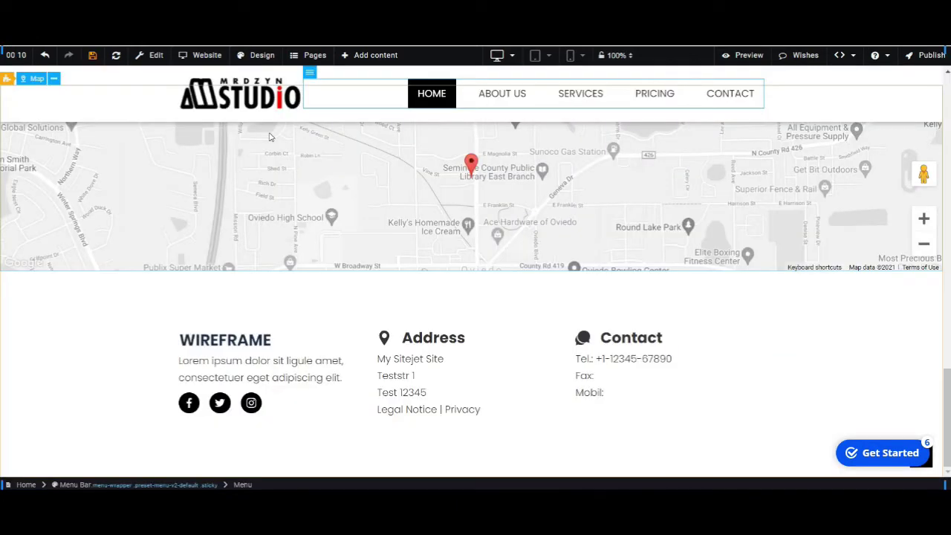
Open the About us page and inspect the style settings of its menu bar reference.
left_click(312, 56)
left_click_drag(780, 235, 752, 160)
left_click(752, 159)
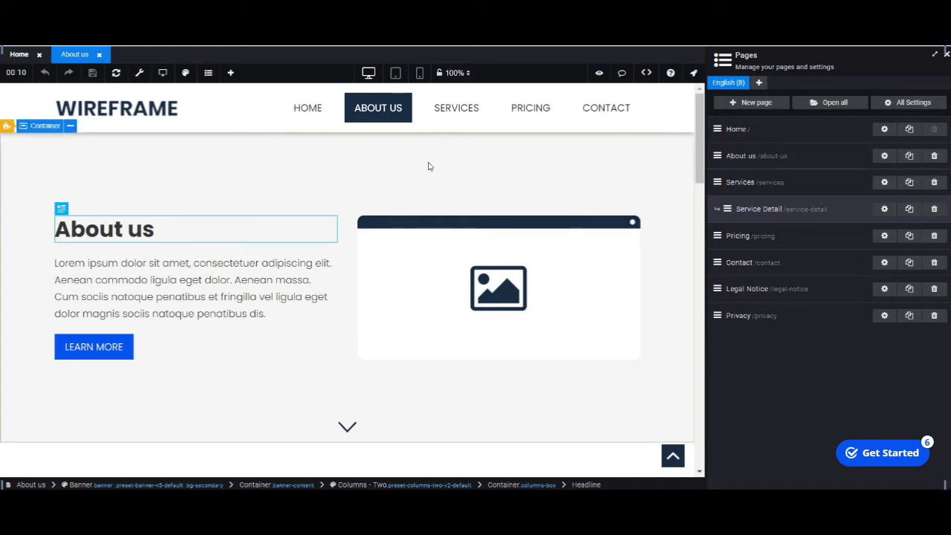
left_click(50, 90)
right_click(54, 90)
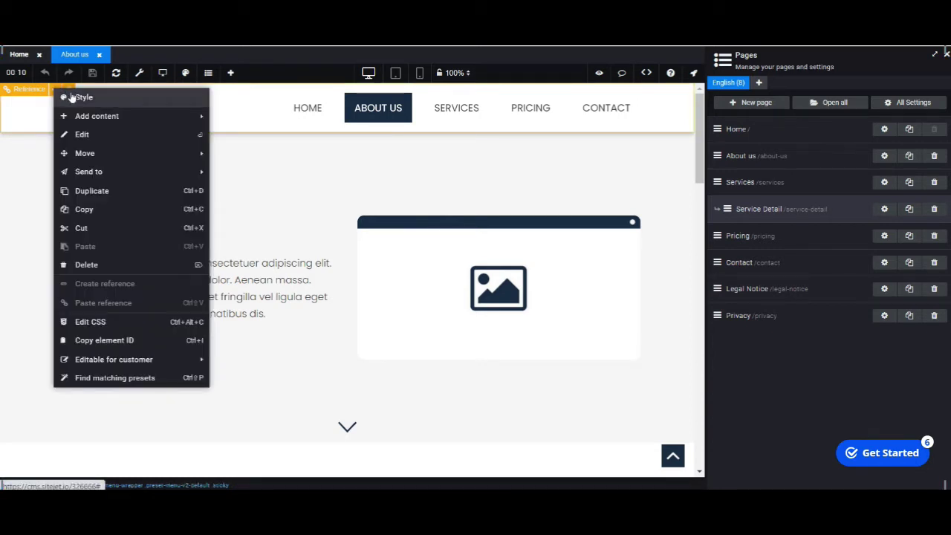
left_click(77, 98)
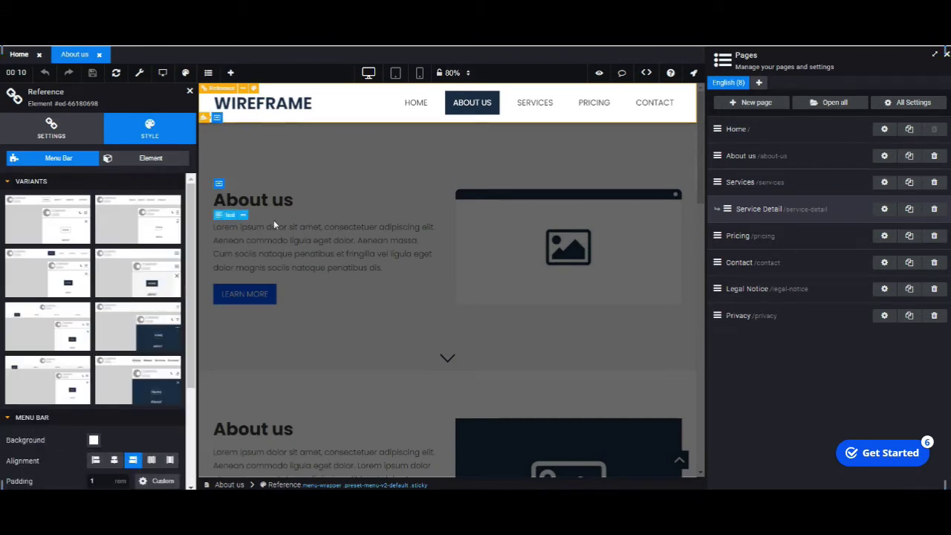
Return to the Home page and save it.
left_click(796, 130)
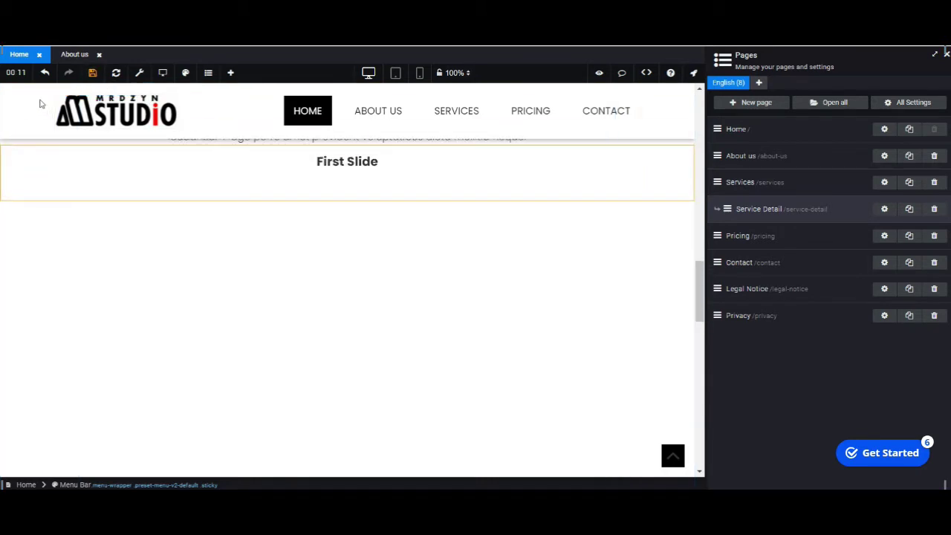
left_click(92, 72)
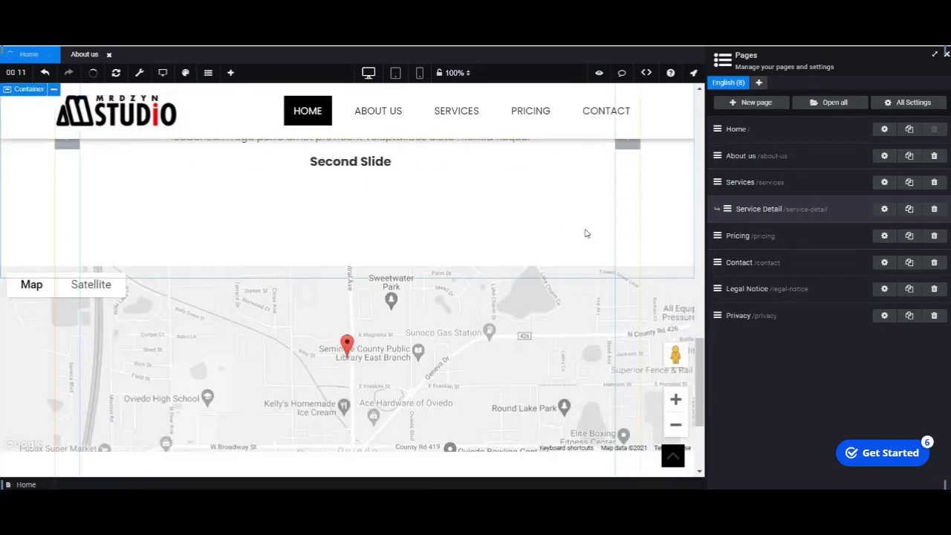
Look through the container, style, background and link settings of the Home page's menu bar.
left_click(651, 115)
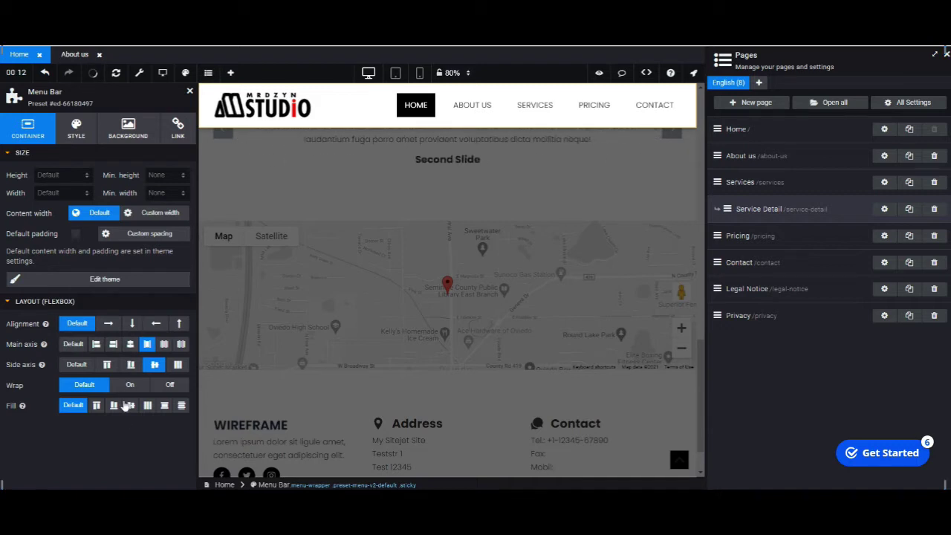
left_click(76, 128)
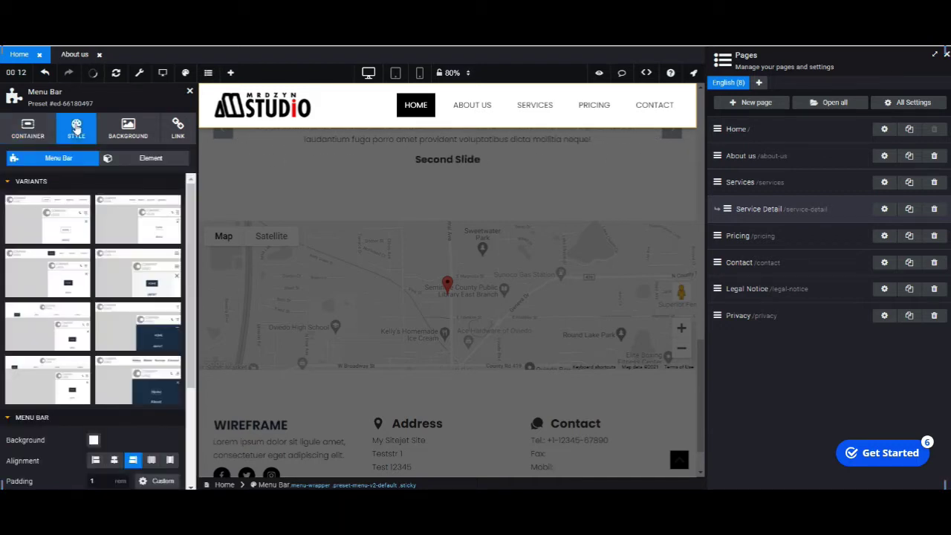
left_click(125, 128)
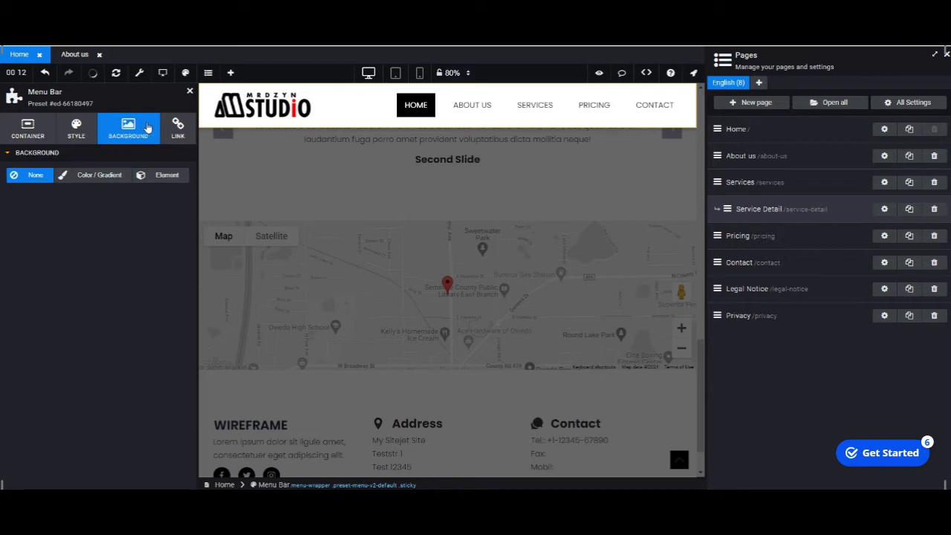
left_click(173, 130)
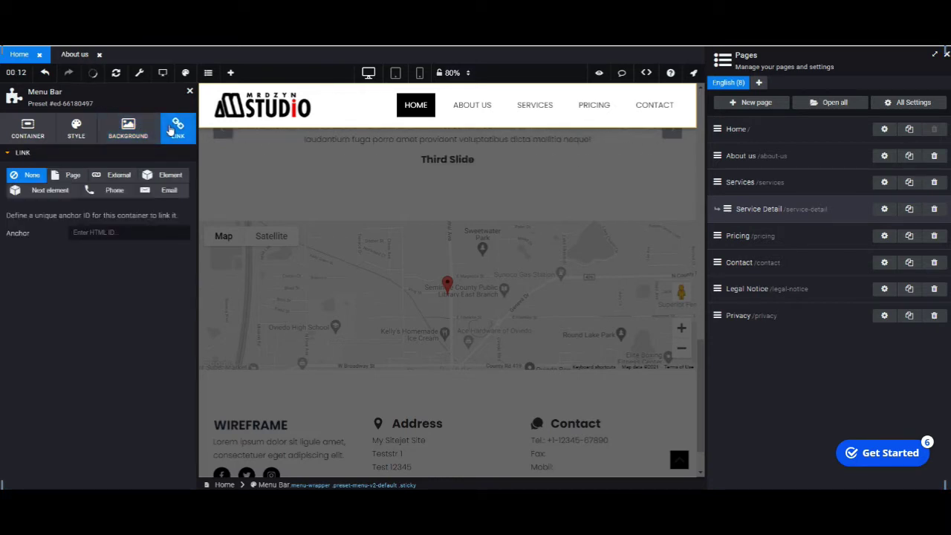
left_click(33, 141)
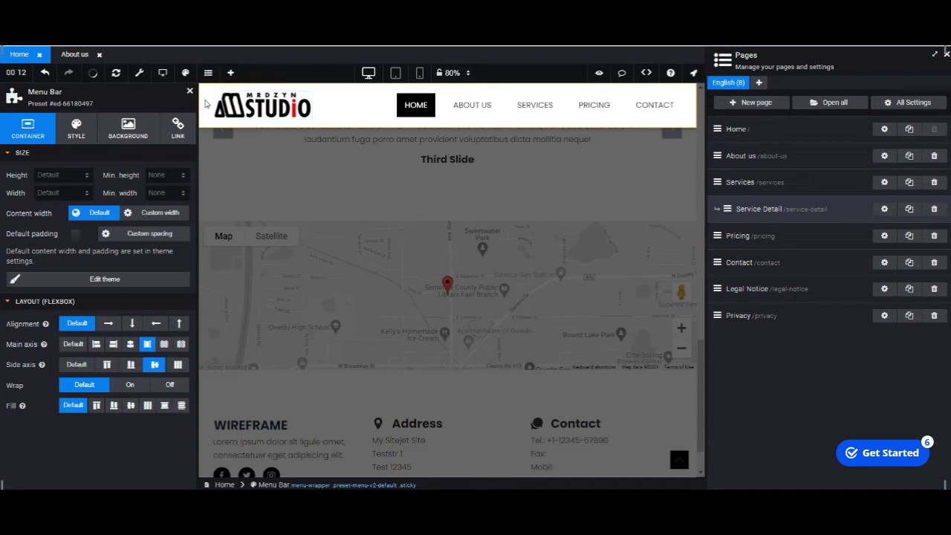
Try creating a reference of the Home page's menu bar, and undo it.
right_click(206, 105)
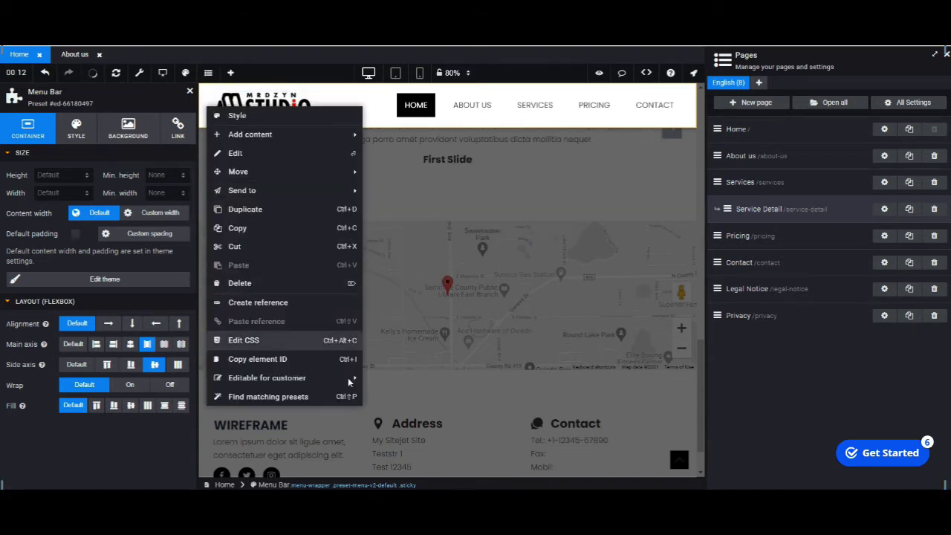
mouse_move(331, 381)
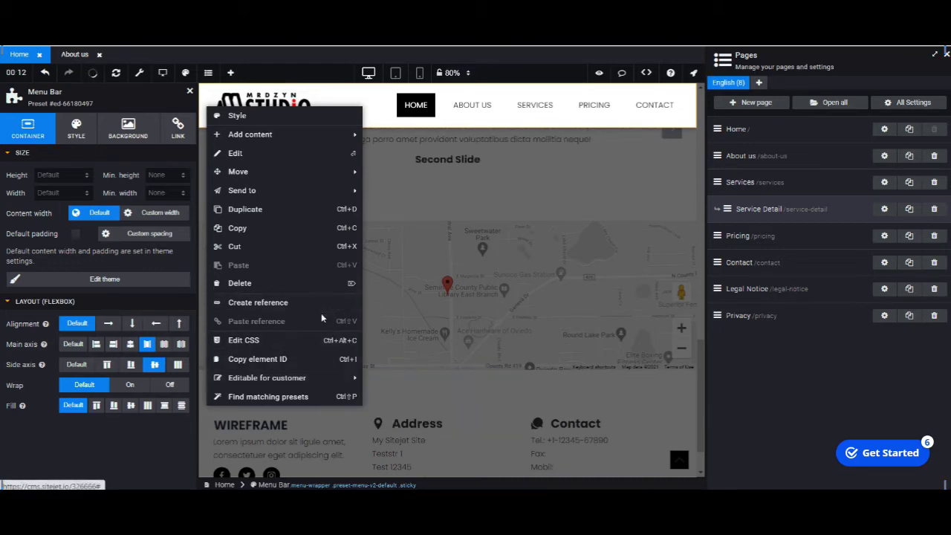
left_click(320, 306)
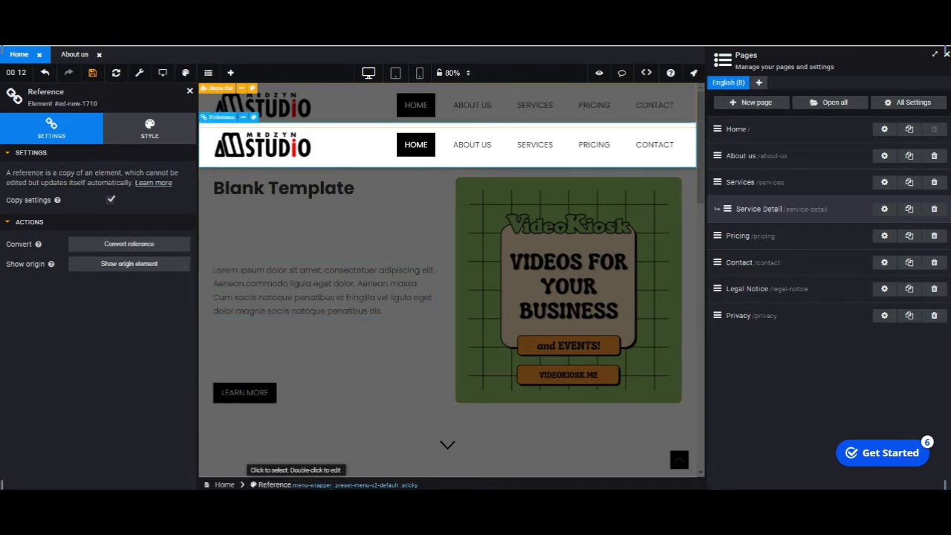
left_click(284, 246)
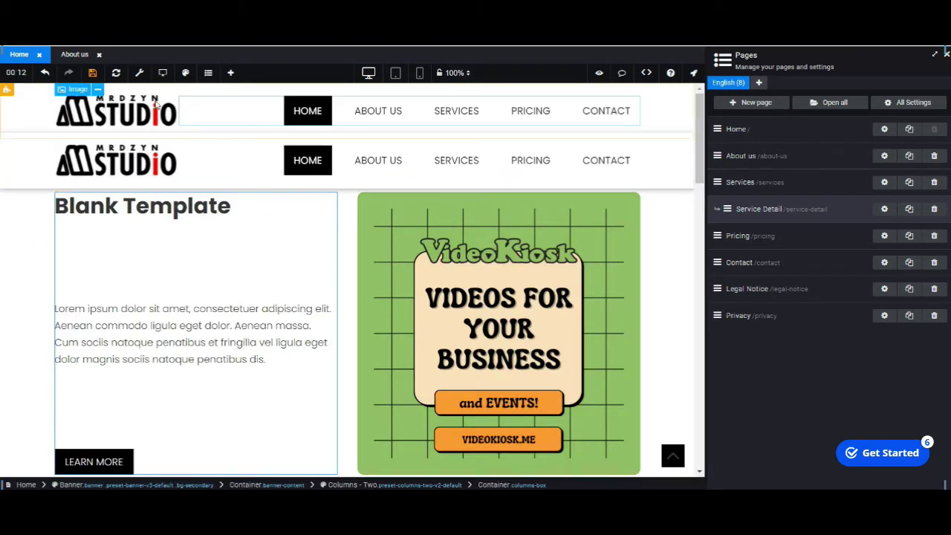
left_click(45, 74)
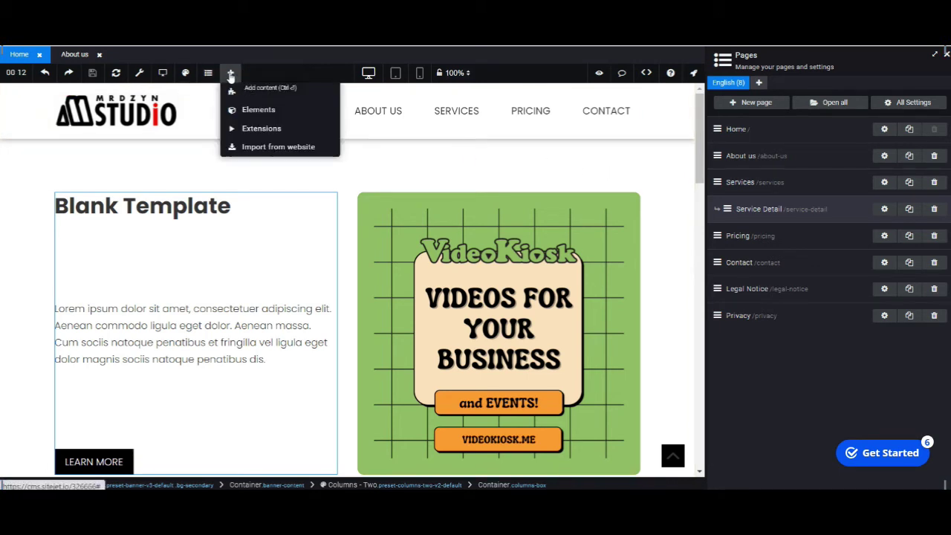
Look through the add-content options and the edit commands, and review the general CMS settings.
mouse_move(232, 79)
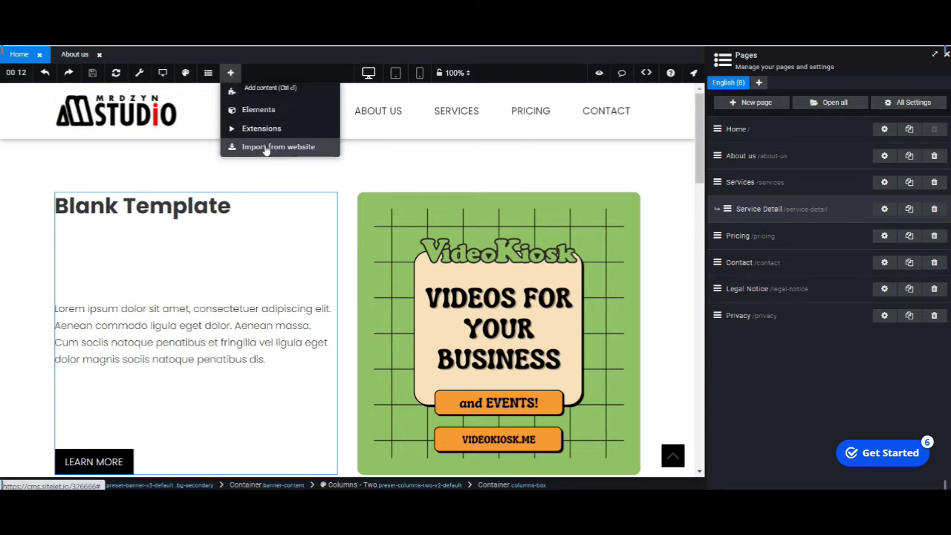
mouse_move(139, 77)
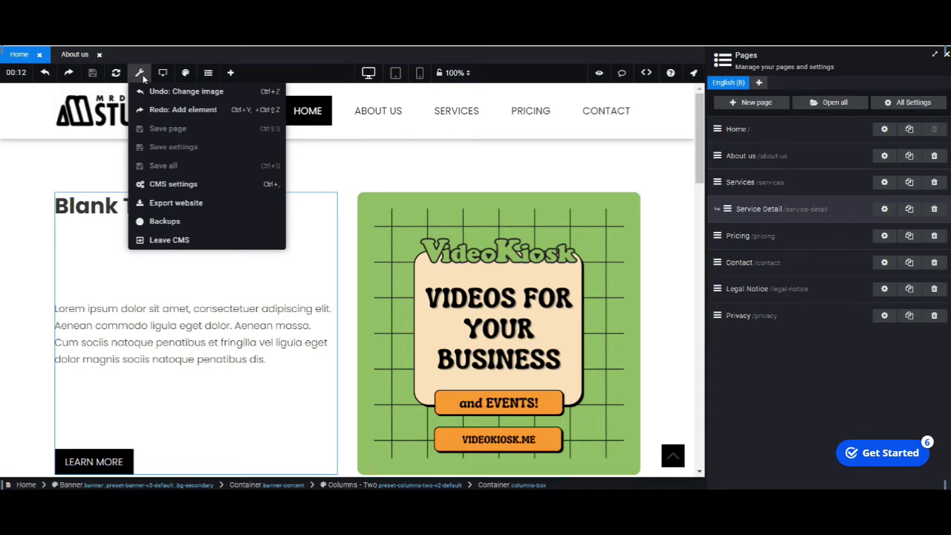
left_click(191, 195)
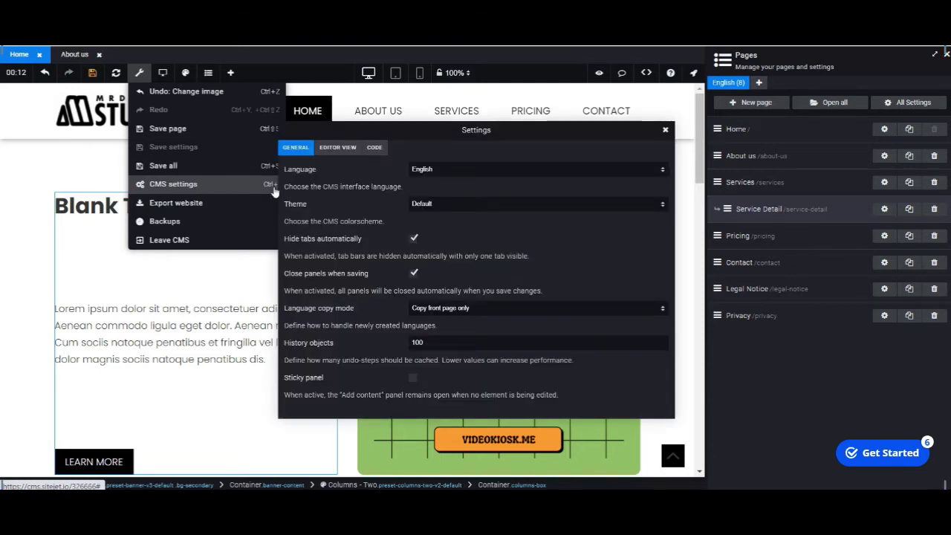
left_click(664, 130)
left_click(139, 73)
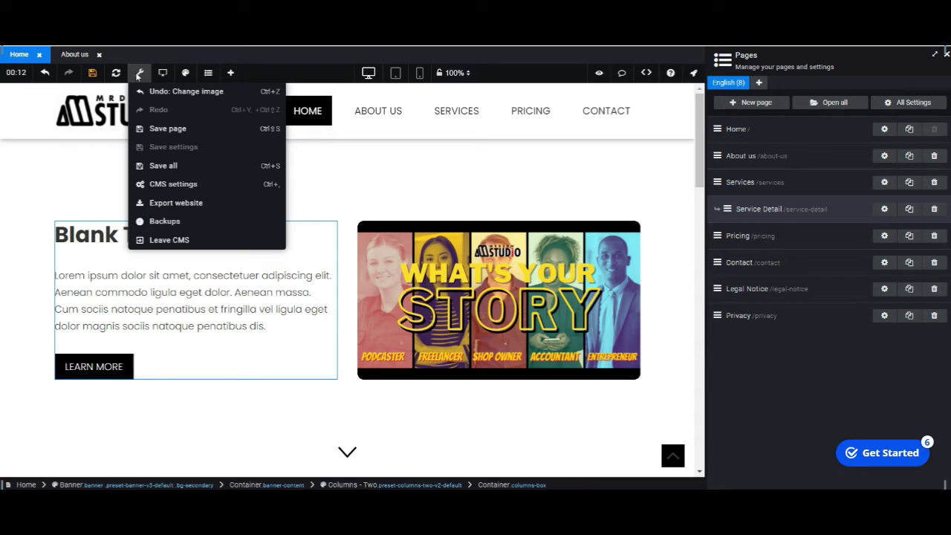
Close the About us page and save all changes.
left_click(93, 56)
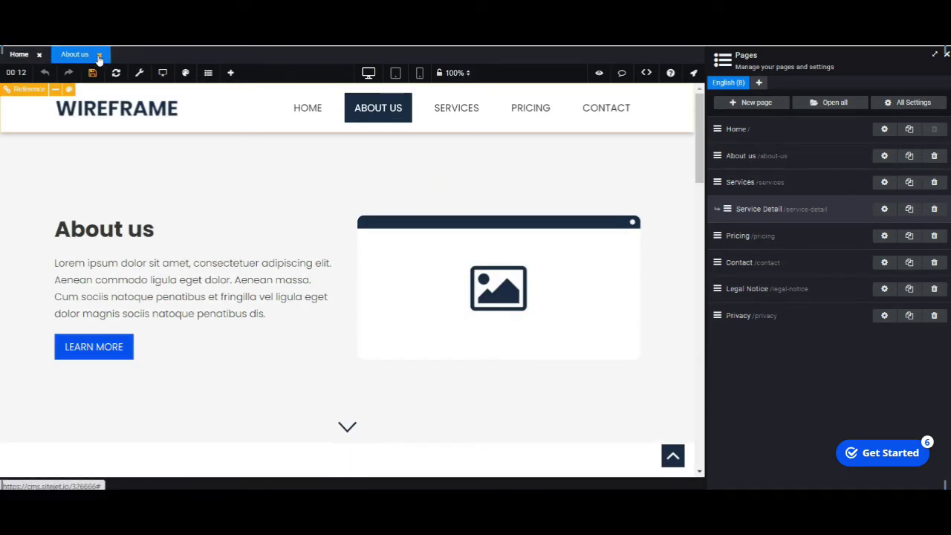
left_click(99, 56)
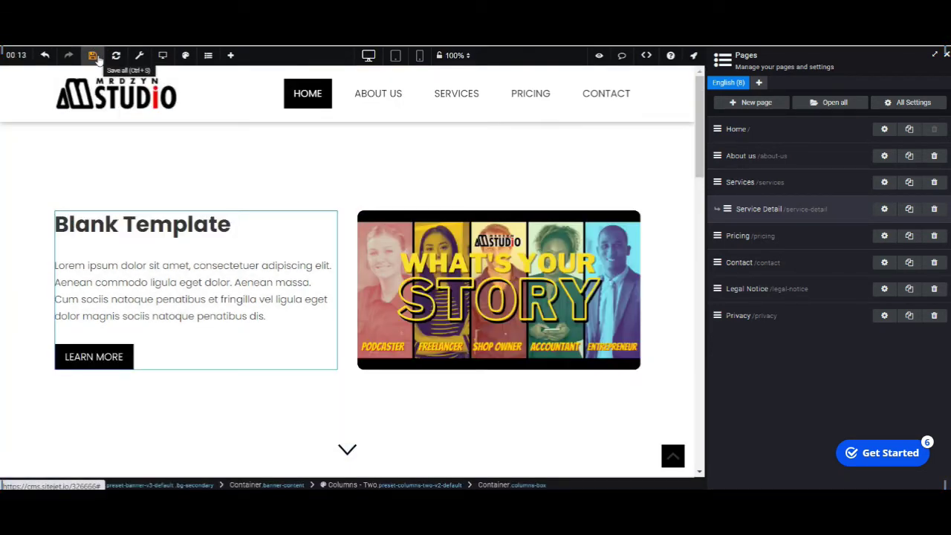
left_click(93, 56)
left_click(139, 56)
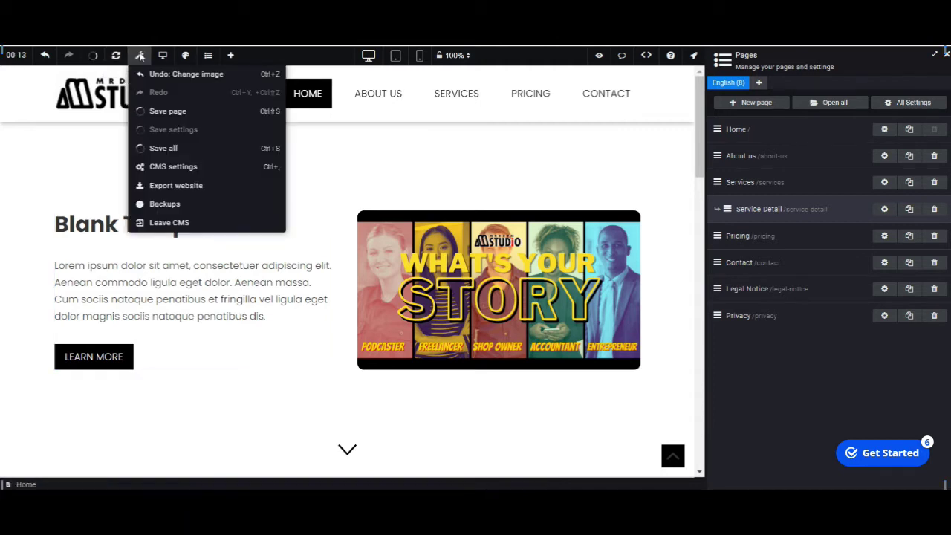
left_click(162, 56)
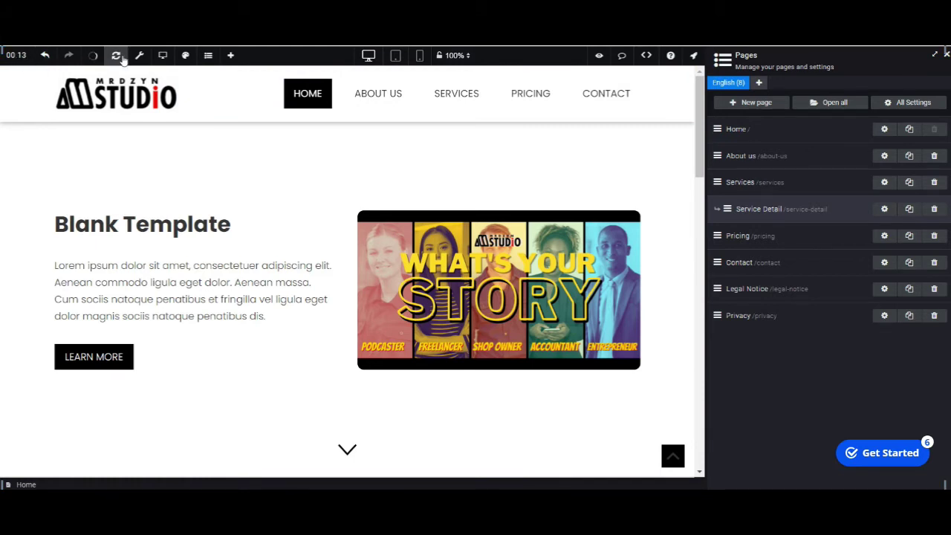
Open the general website settings and look at the file upload and media library options for the logo.
mouse_move(140, 56)
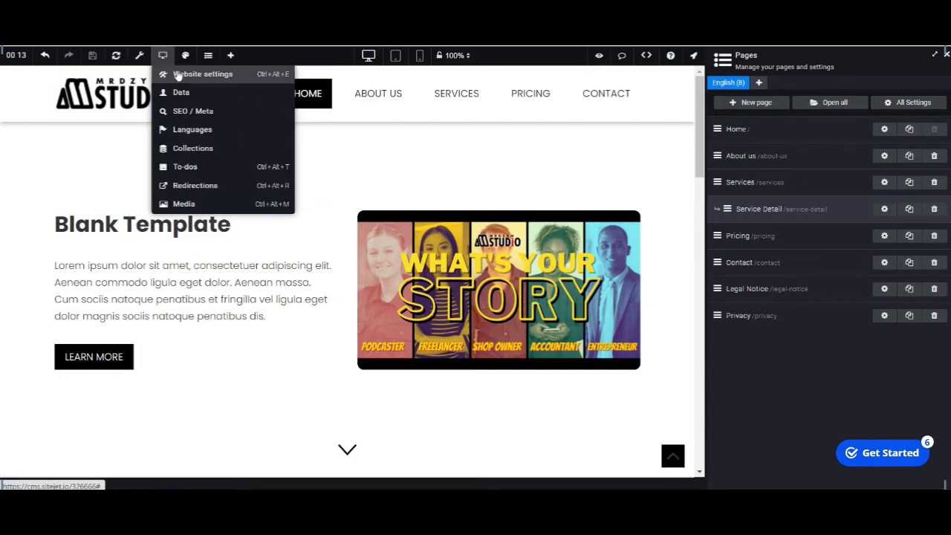
left_click(178, 77)
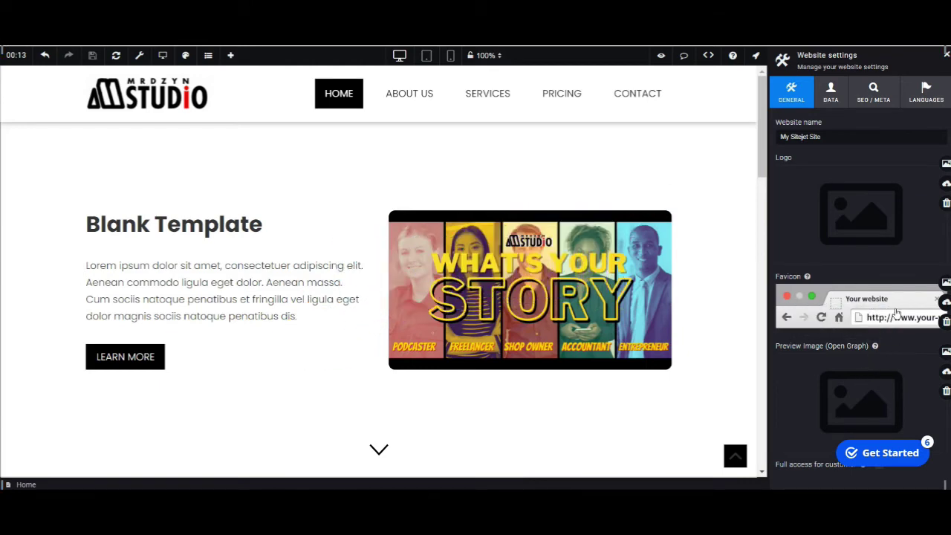
left_click(861, 230)
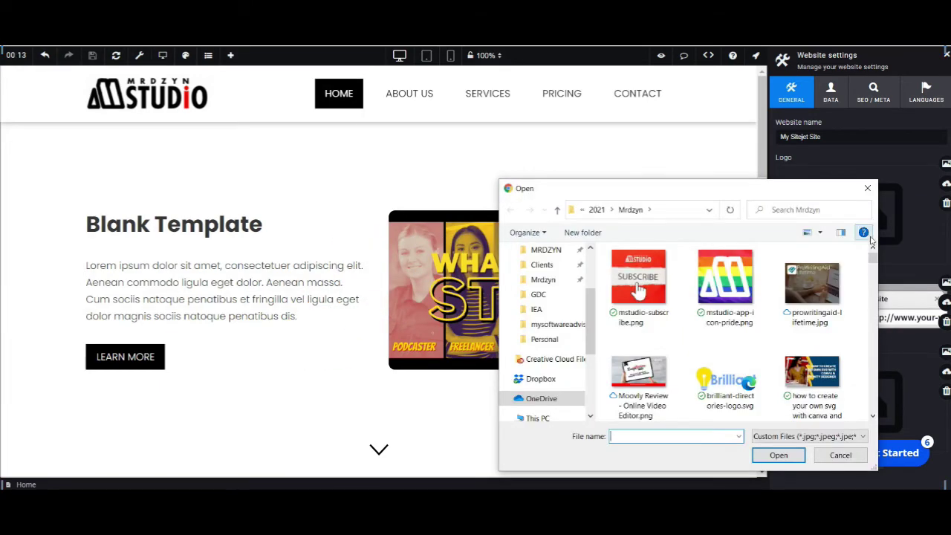
left_click(867, 188)
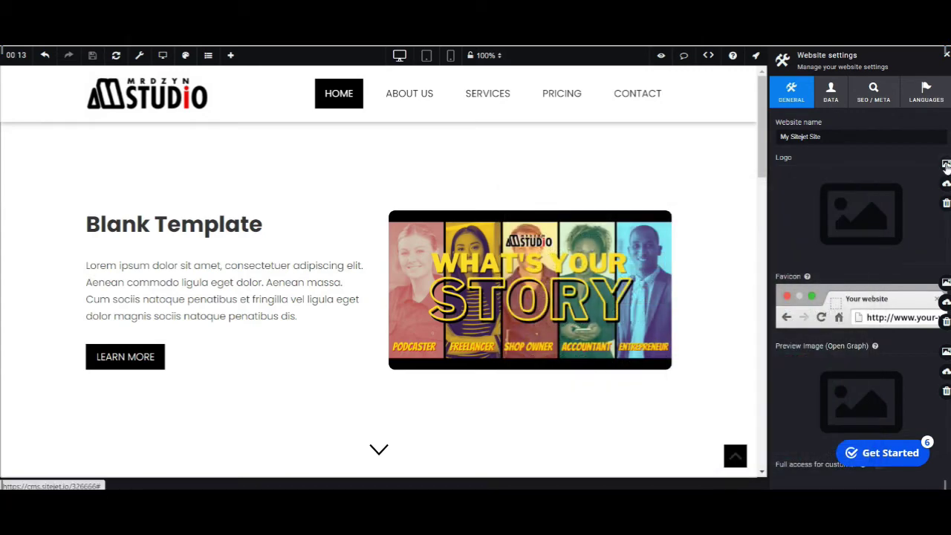
left_click(945, 165)
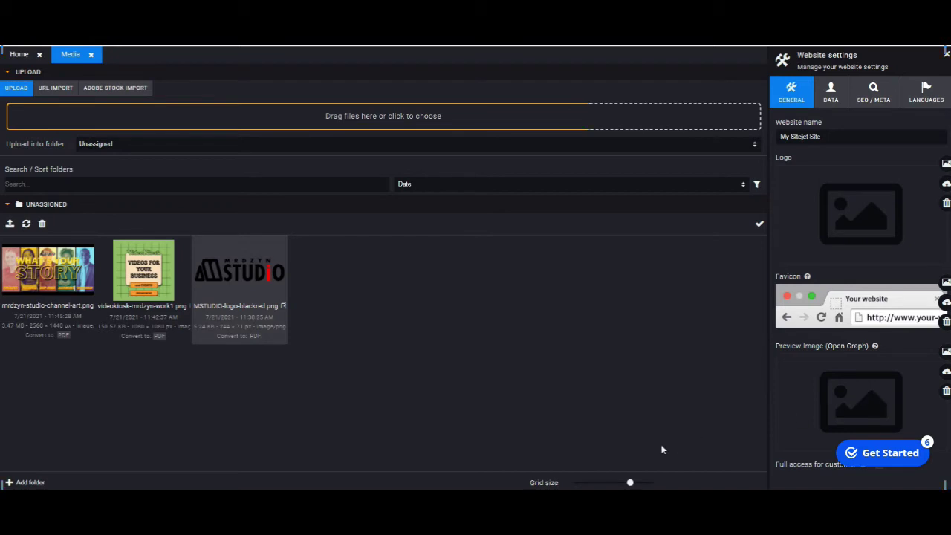
Upload mstudio-business-chat1.png as the website's preview image (Open Graph).
left_click(877, 421)
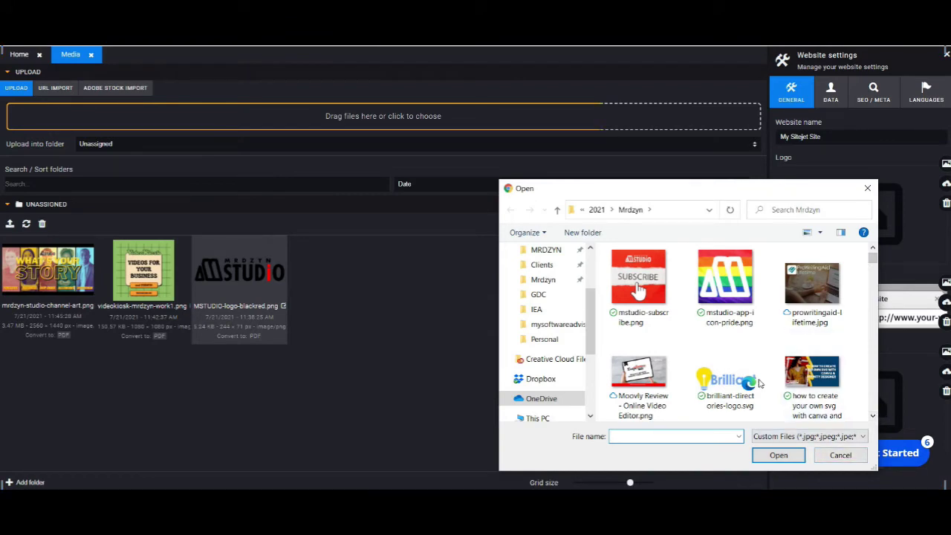
scroll(759, 382, "down", 1)
double_click(658, 355)
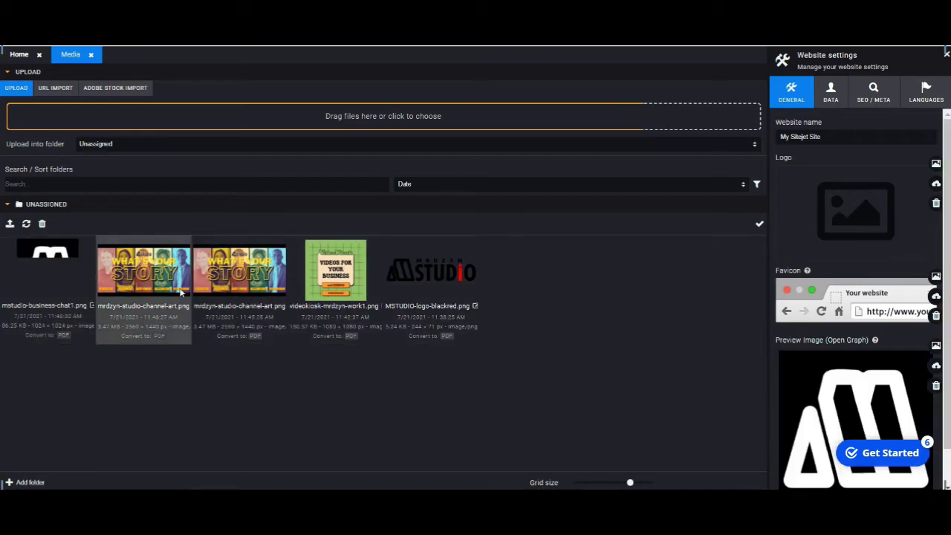
scroll(867, 338, "down", 1)
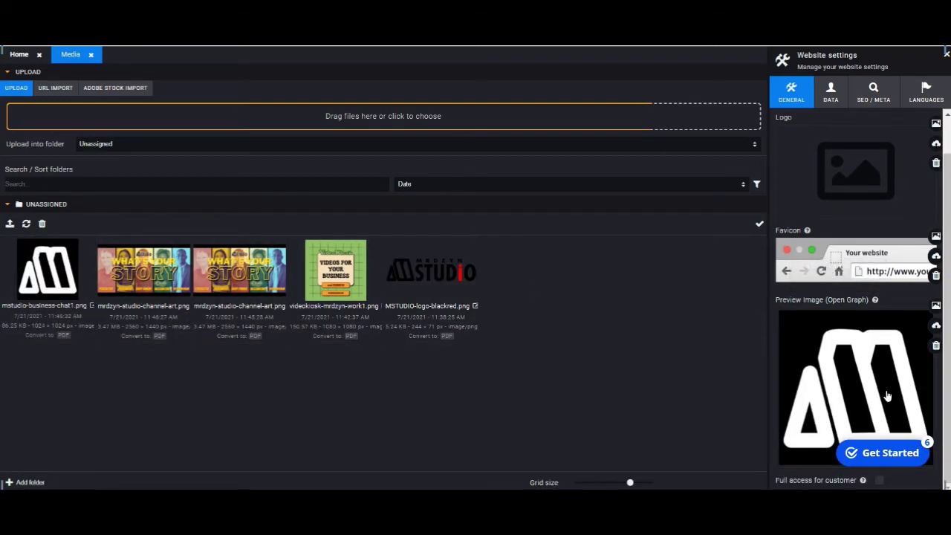
scroll(882, 379, "up", 1)
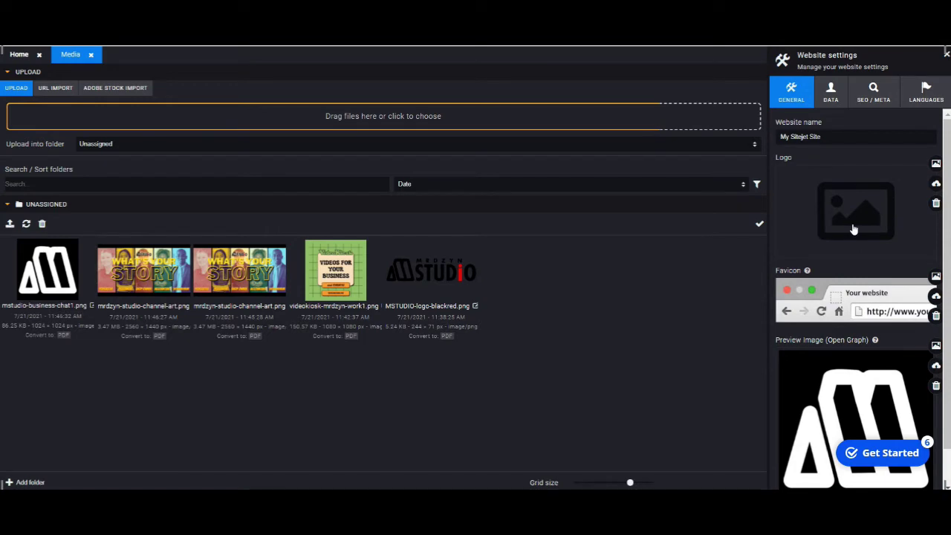
Set mstudio-business-chat1.png from the media library as the website's favicon.
left_click(838, 299)
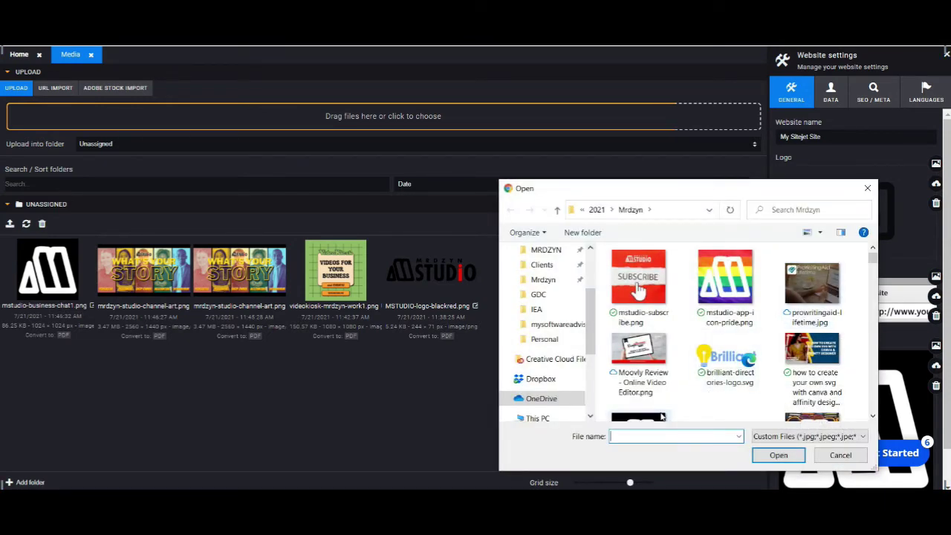
left_click(840, 454)
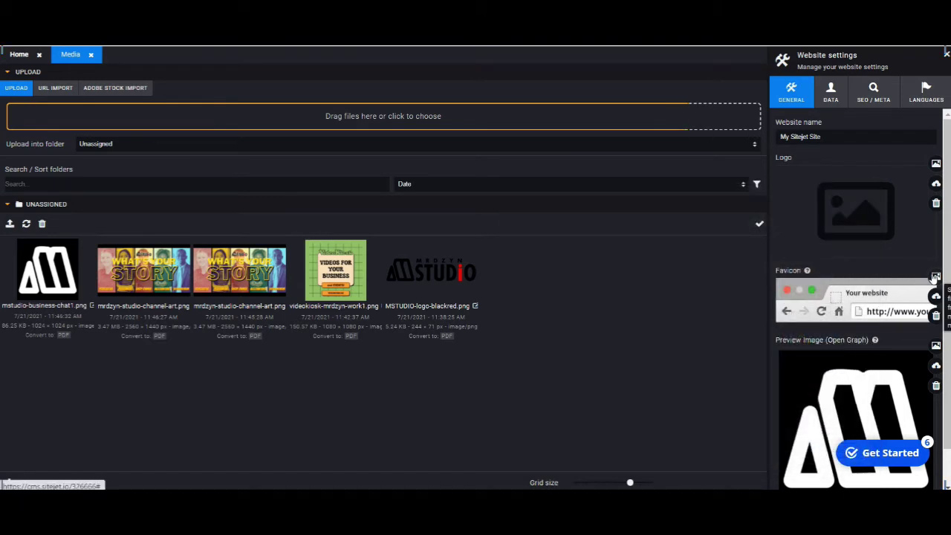
left_click(54, 279)
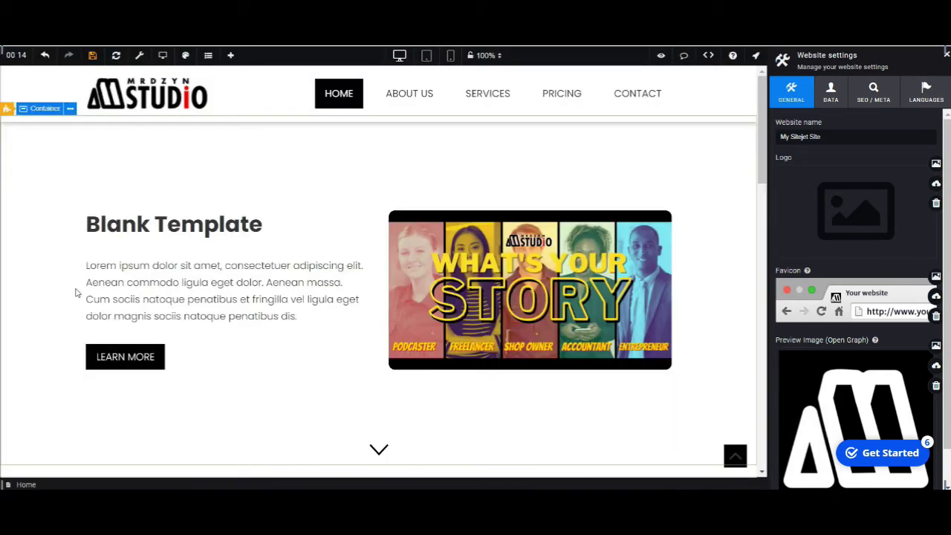
Replace the preview image (Open Graph) with an upload of mrdzyn-studio-channel-art.png.
left_click(821, 401)
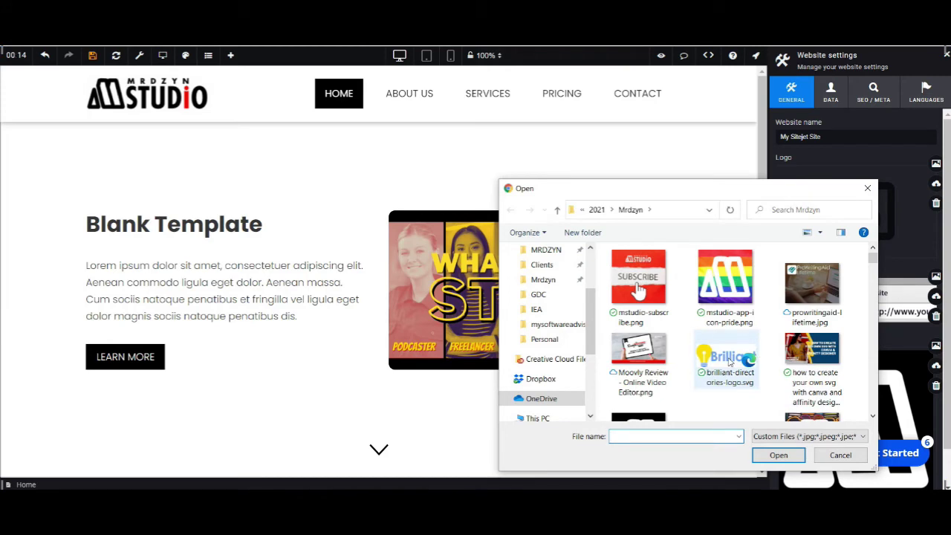
scroll(730, 362, "down", 5)
scroll(729, 362, "down", 2)
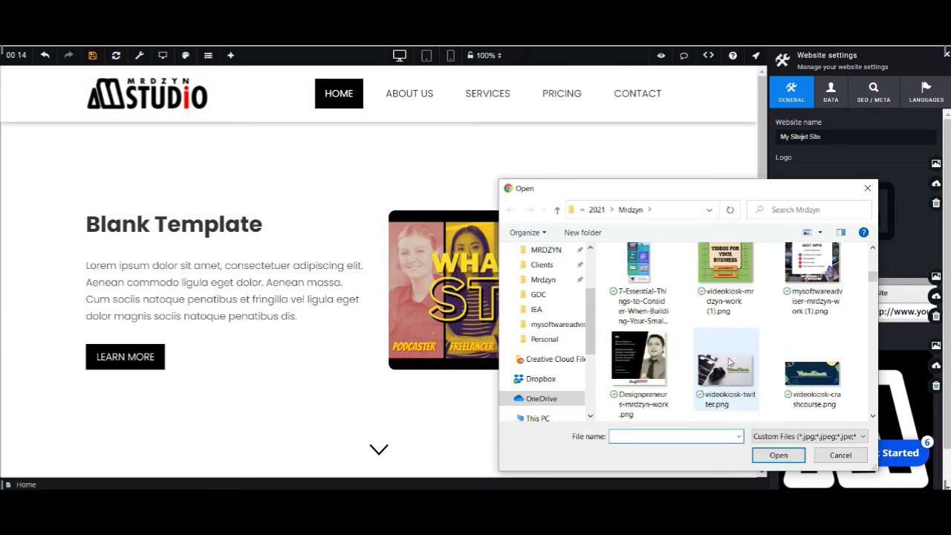
scroll(729, 362, "down", 2)
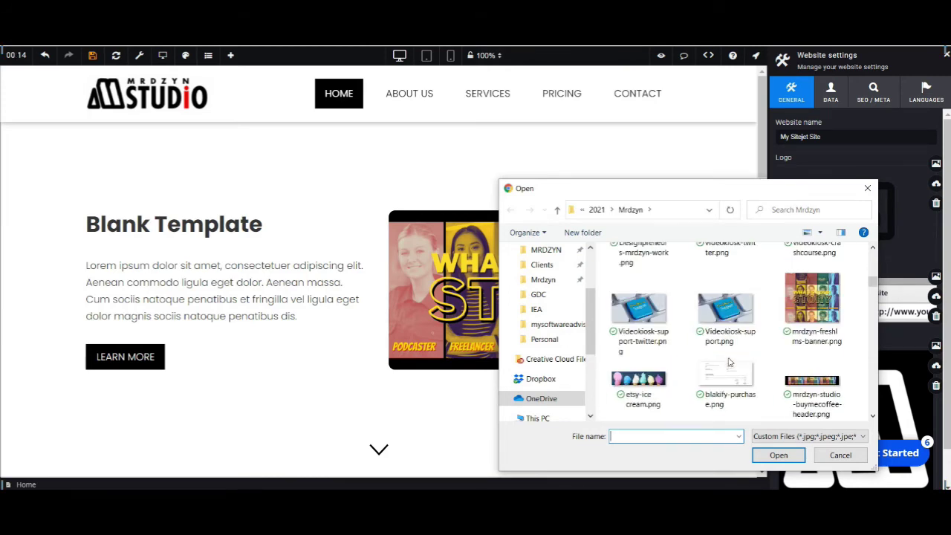
scroll(729, 362, "down", 2)
left_click(740, 366)
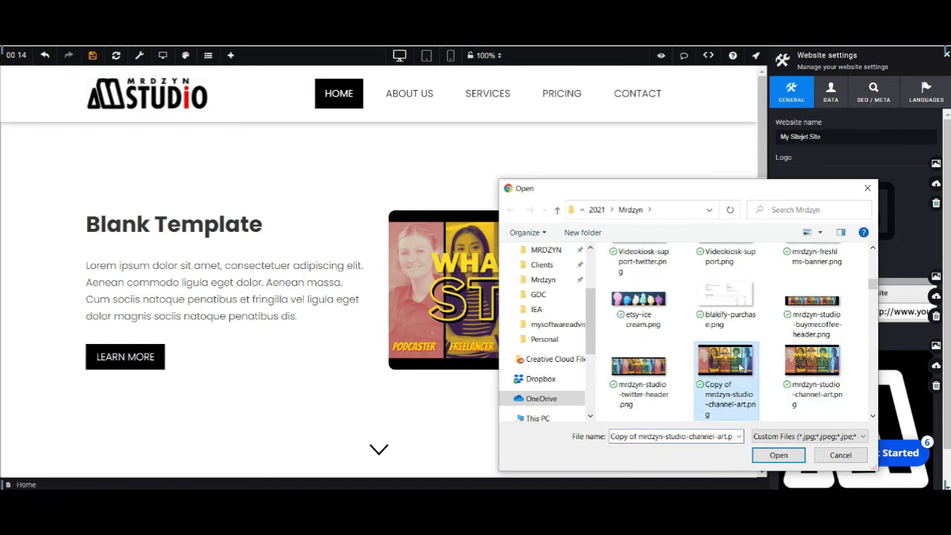
key("Return")
left_click(935, 347)
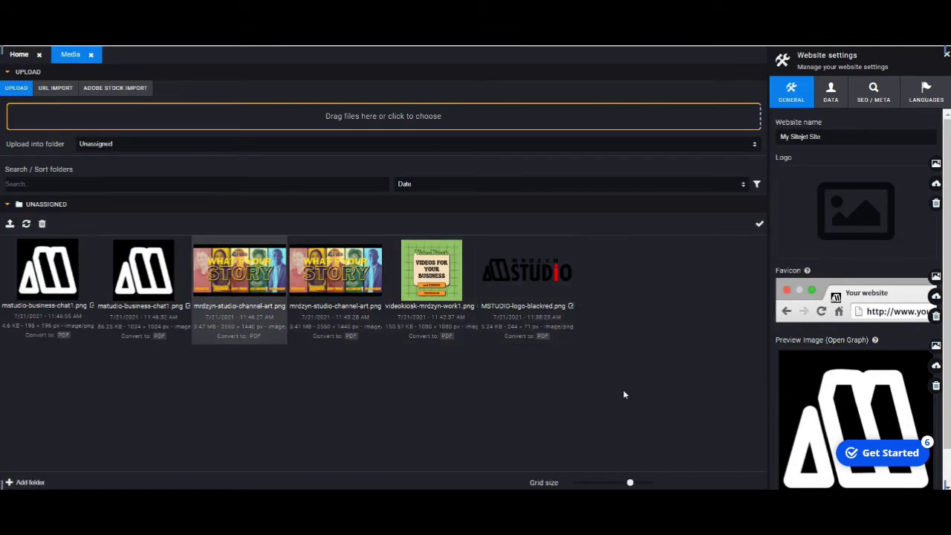
key("Escape")
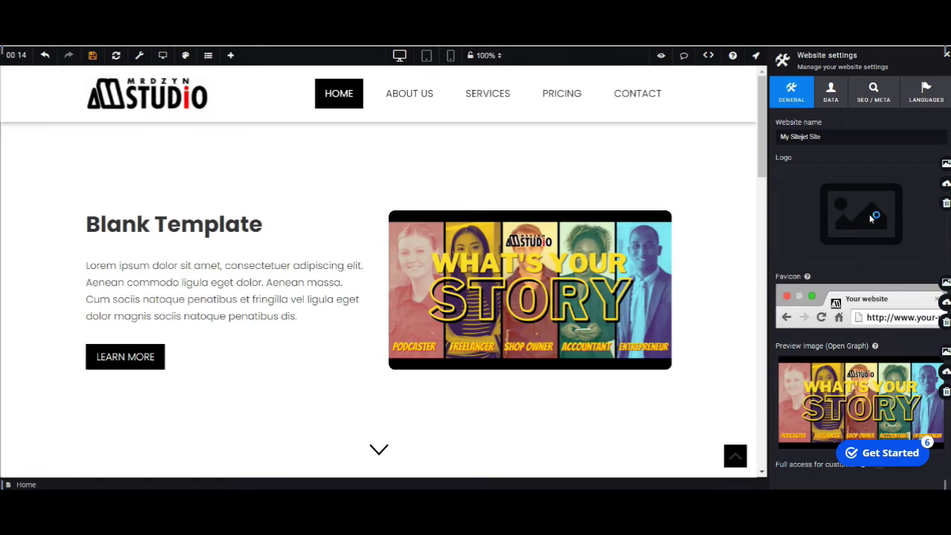
Set MSTUDIO-logo-blackred.png from the media library as the website logo, and dismiss the auto-detected colors without picking any.
left_click(871, 220)
left_click(838, 454)
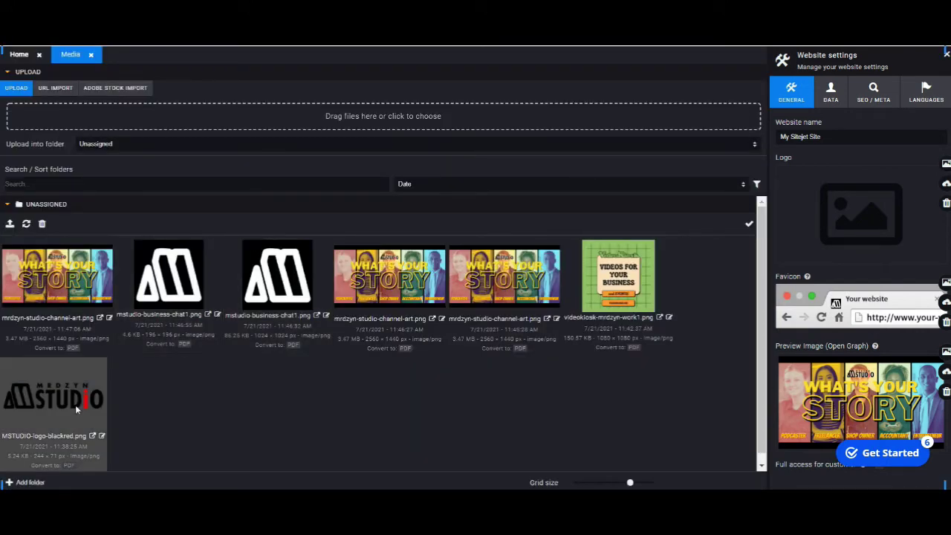
left_click(749, 224)
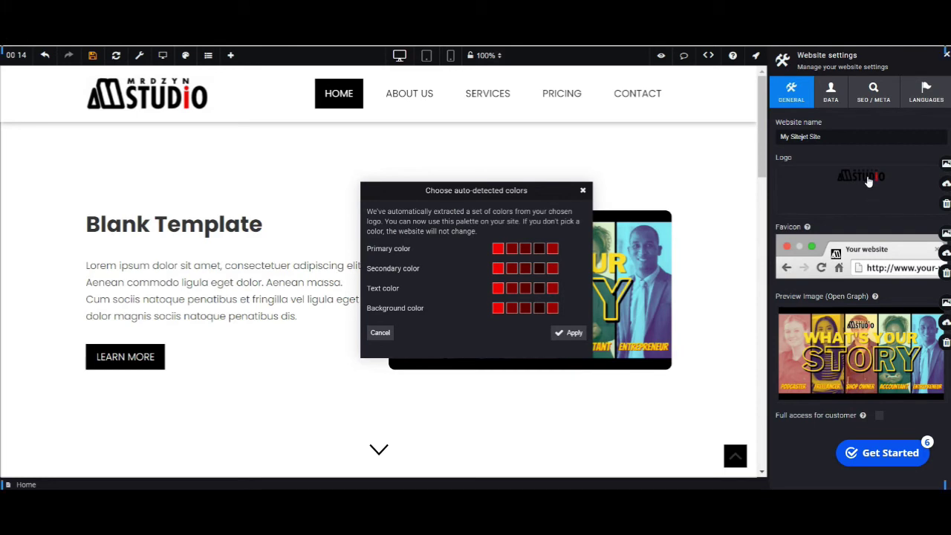
left_click(569, 336)
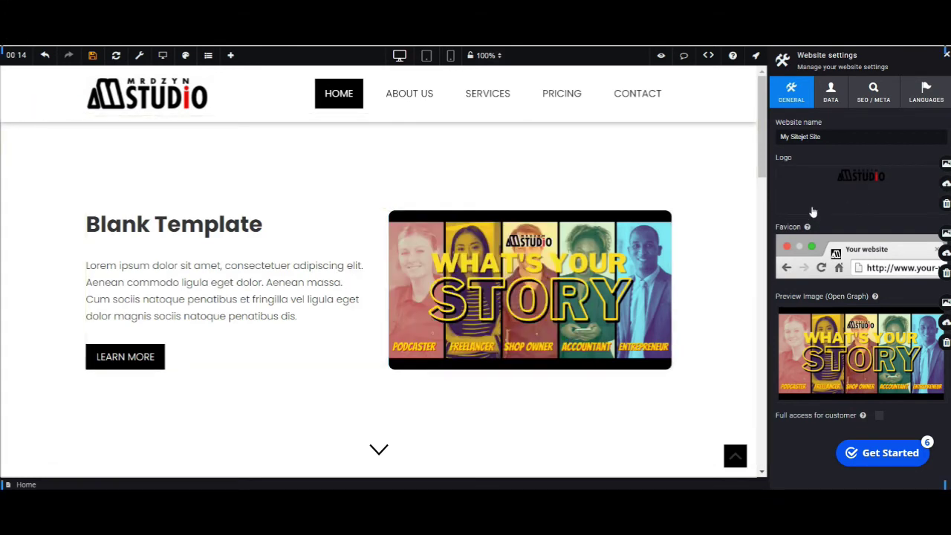
Look through the website's contact data fields and its SEO settings for keywords, description, meta tags and Google services.
left_click(832, 90)
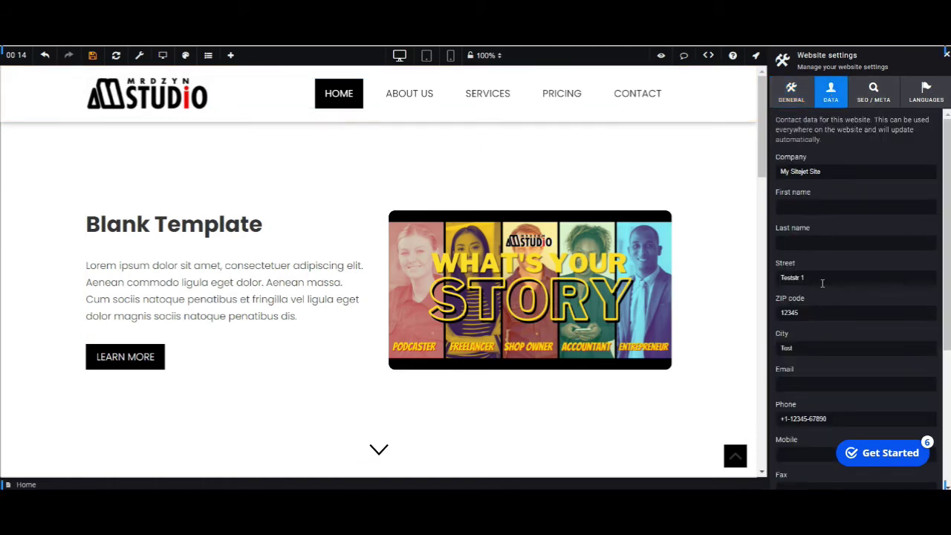
scroll(845, 386, "down", 3)
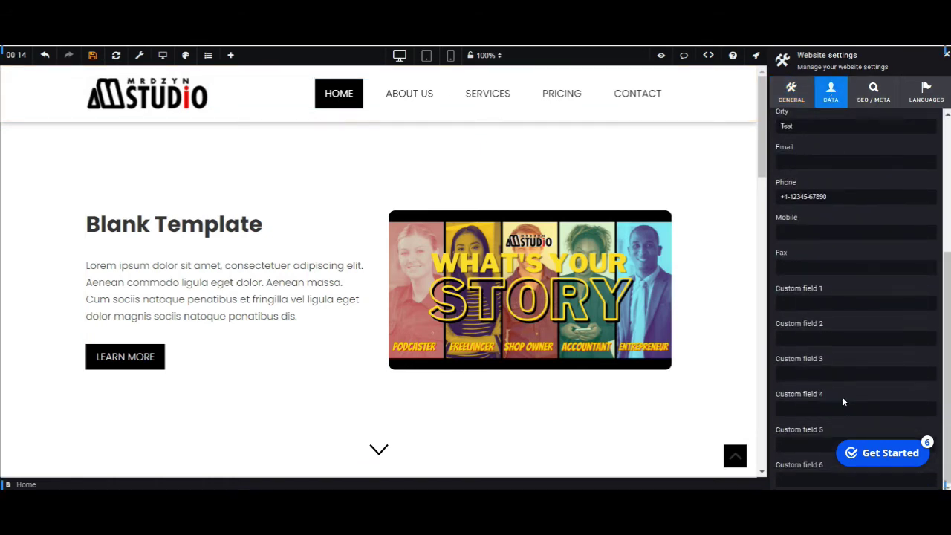
scroll(865, 334, "up", 3)
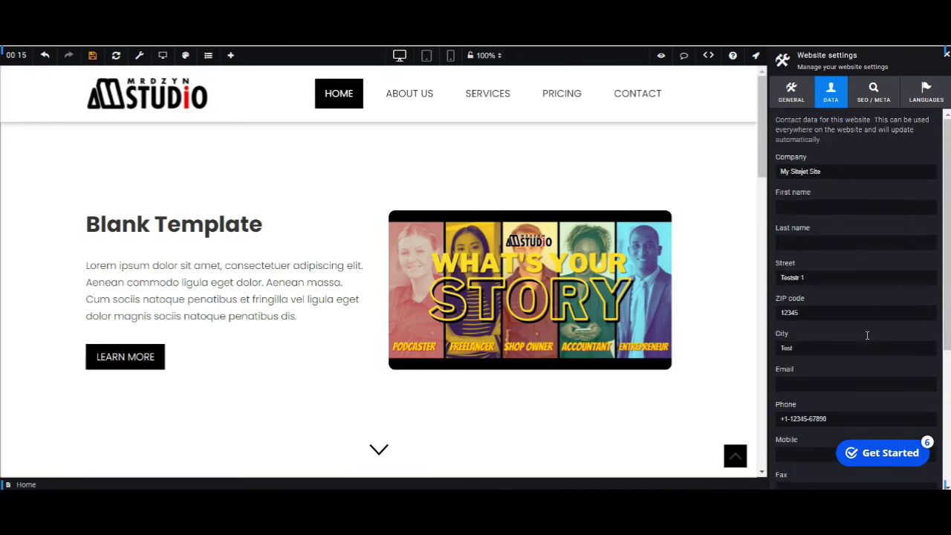
left_click(868, 105)
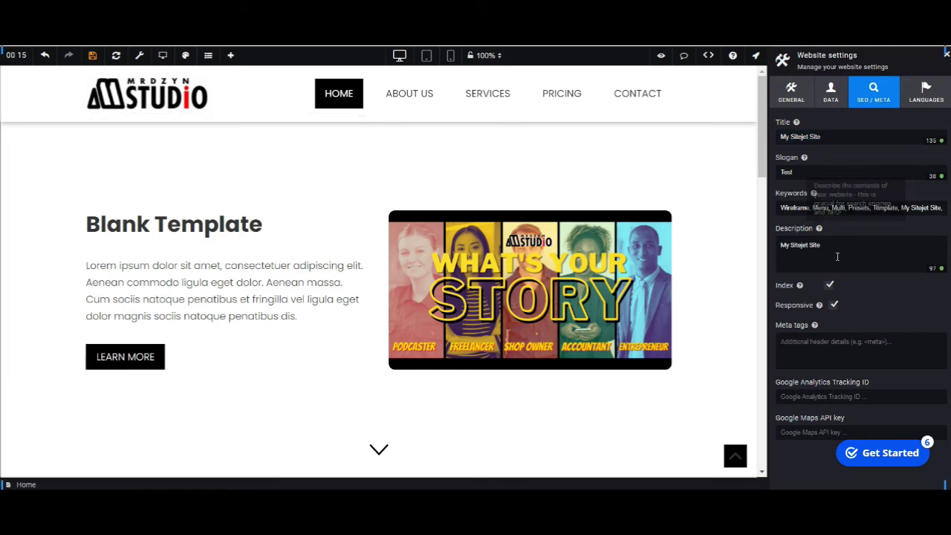
left_click_drag(912, 208, 783, 208)
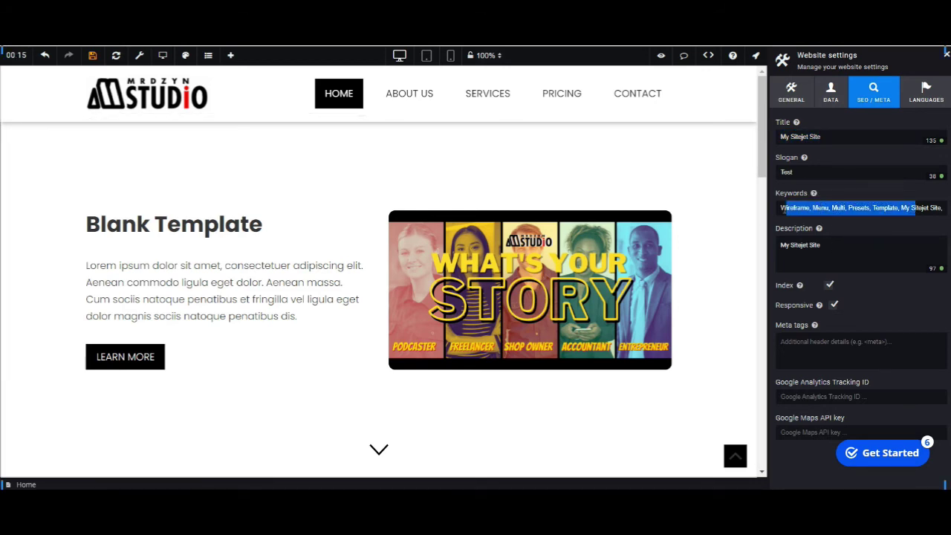
left_click(865, 255)
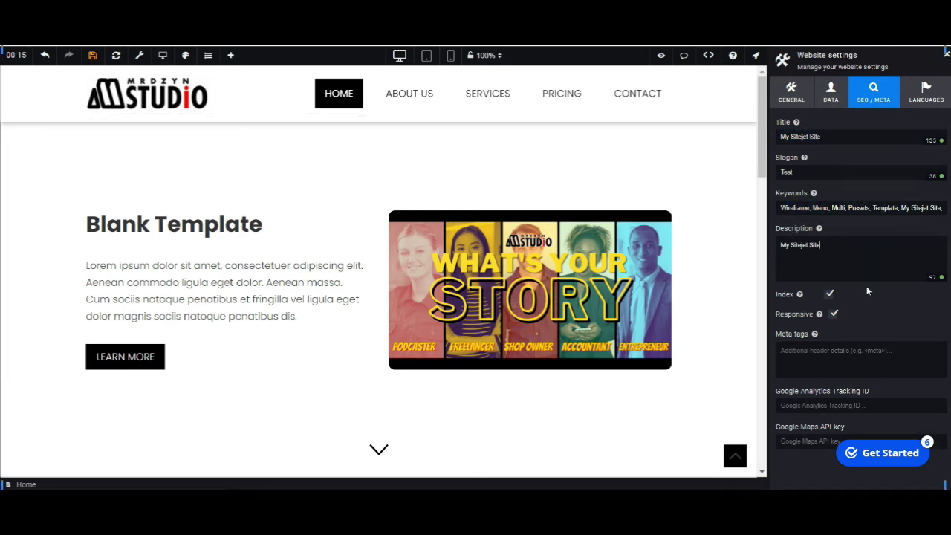
left_click(818, 409)
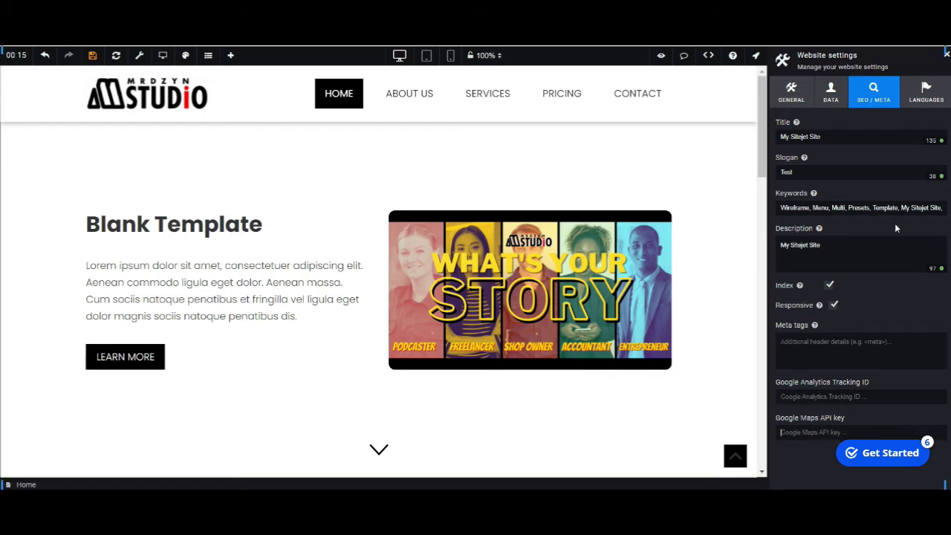
Enable multilanguage for the website and add an empty second language entry below English.
left_click(920, 106)
left_click(913, 133)
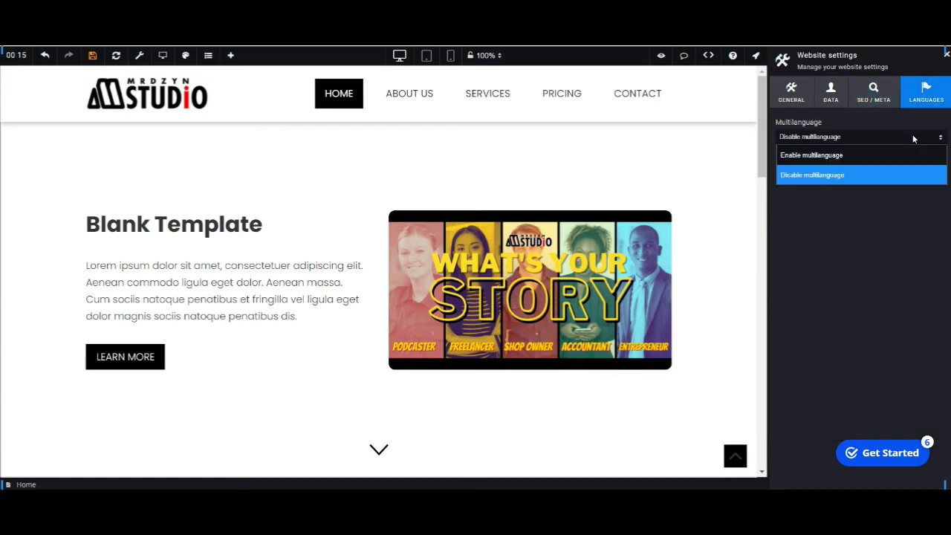
left_click(868, 149)
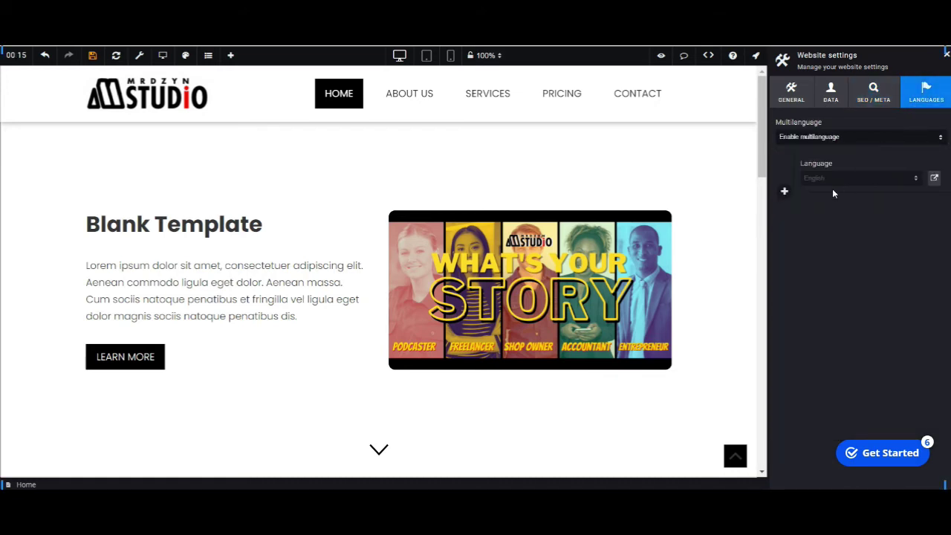
left_click(786, 190)
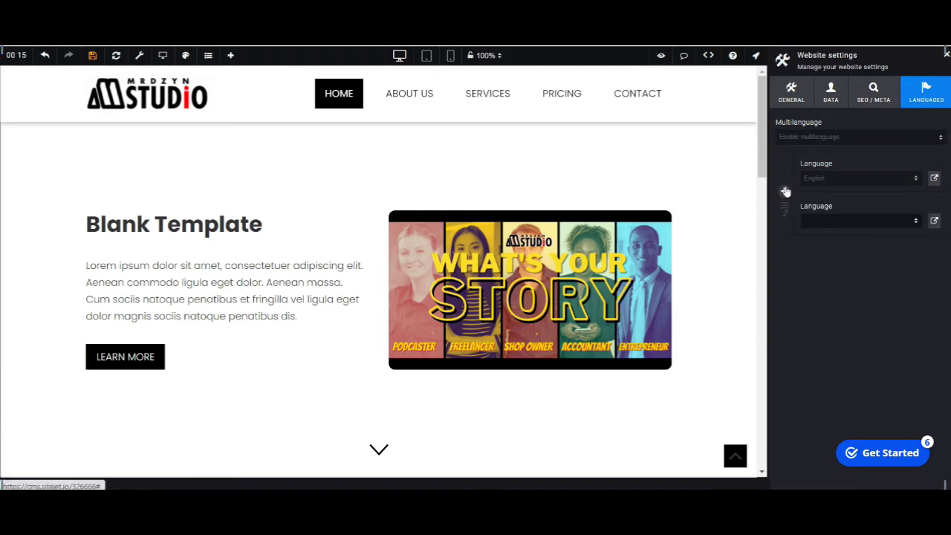
Set the website's second language to Chinese.
left_click(851, 220)
scroll(849, 357, "down", 6)
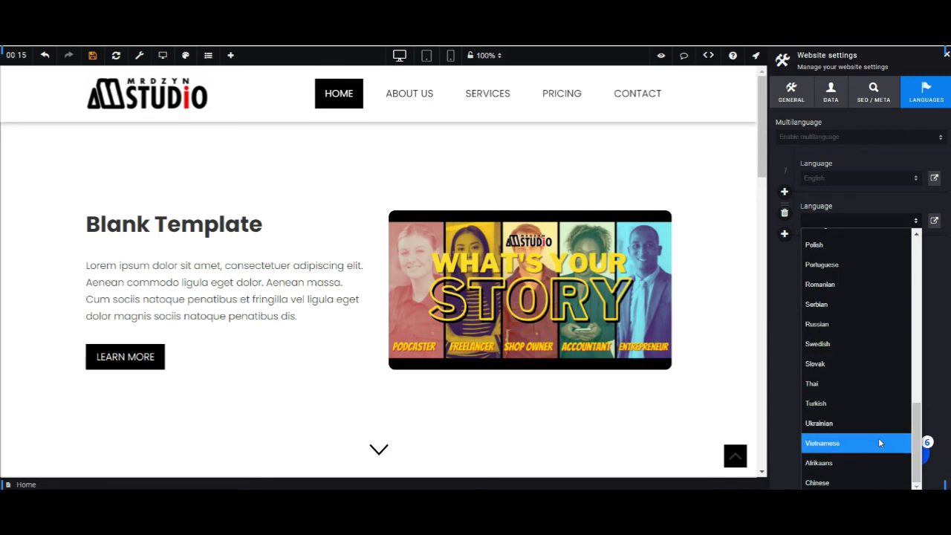
scroll(877, 443, "up", 3)
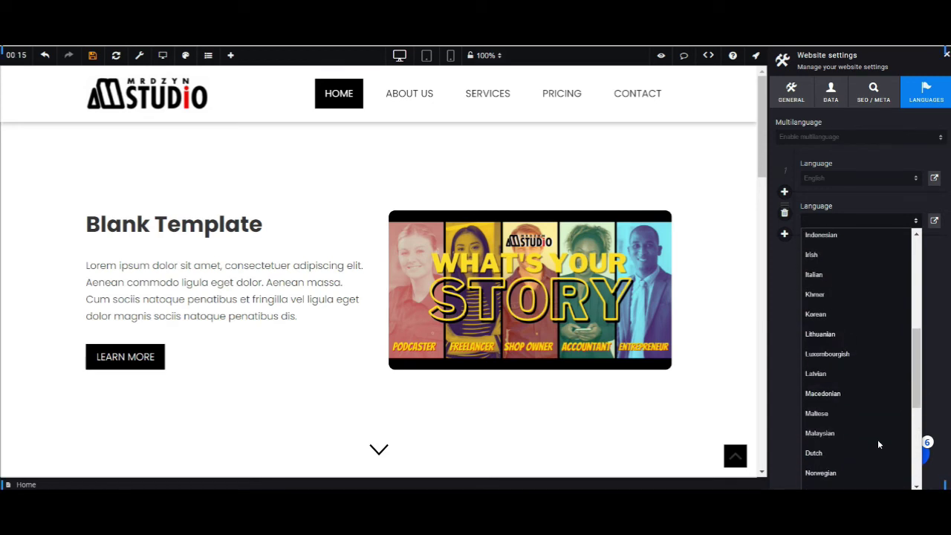
scroll(878, 443, "up", 3)
scroll(878, 444, "down", 2)
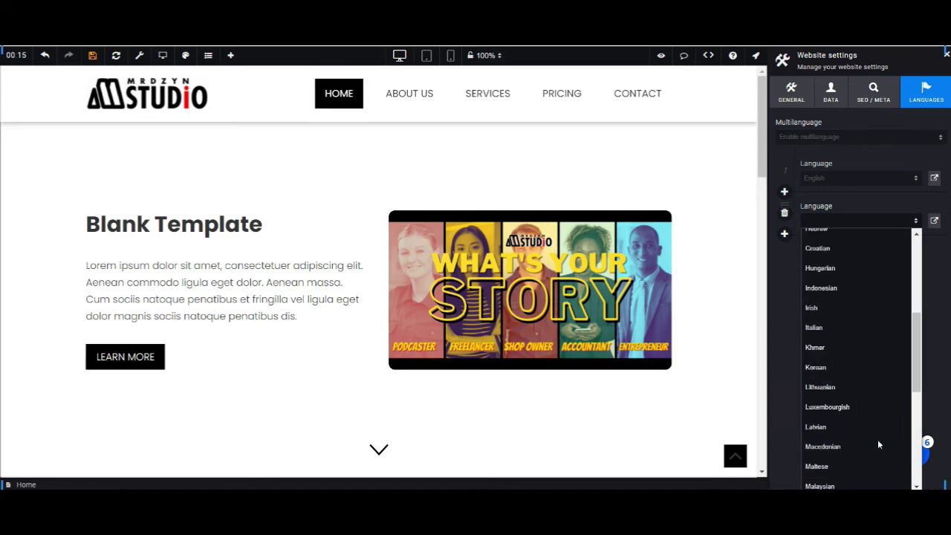
scroll(878, 444, "down", 2)
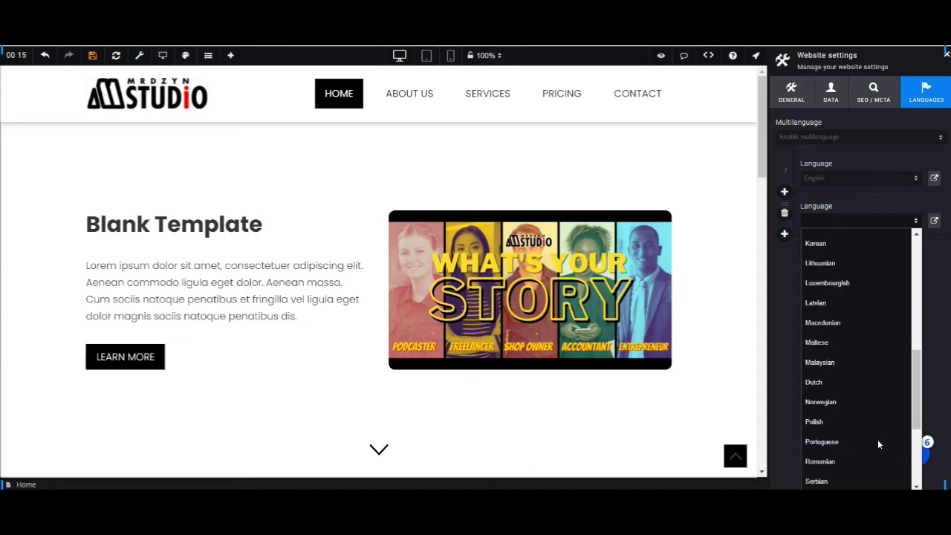
scroll(878, 444, "down", 3)
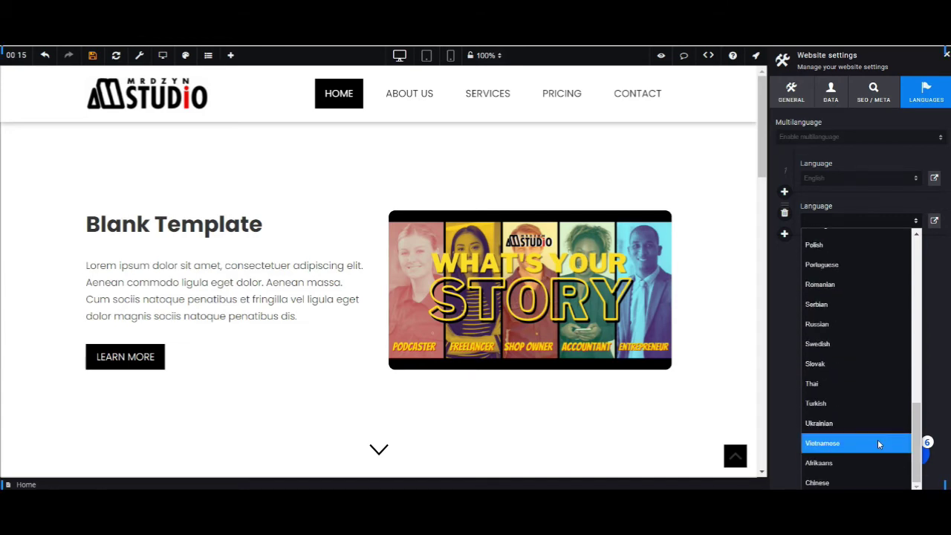
left_click(854, 476)
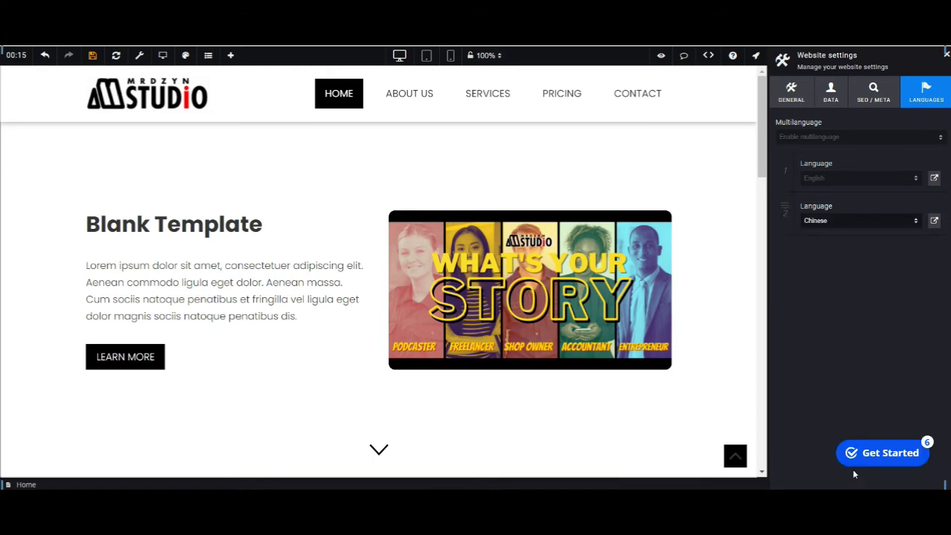
Add a third language entry below Chinese and set it to French.
left_click(784, 235)
left_click(837, 265)
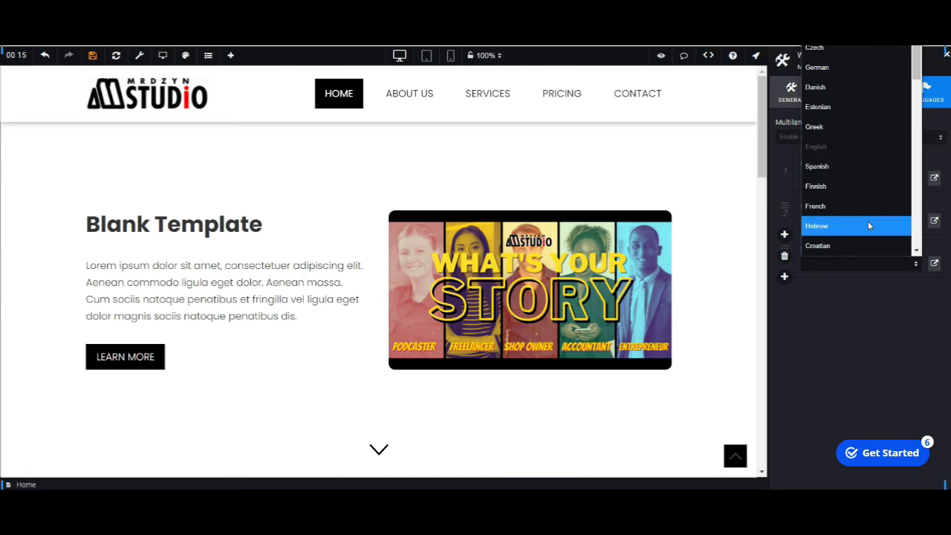
scroll(867, 205, "down", 3)
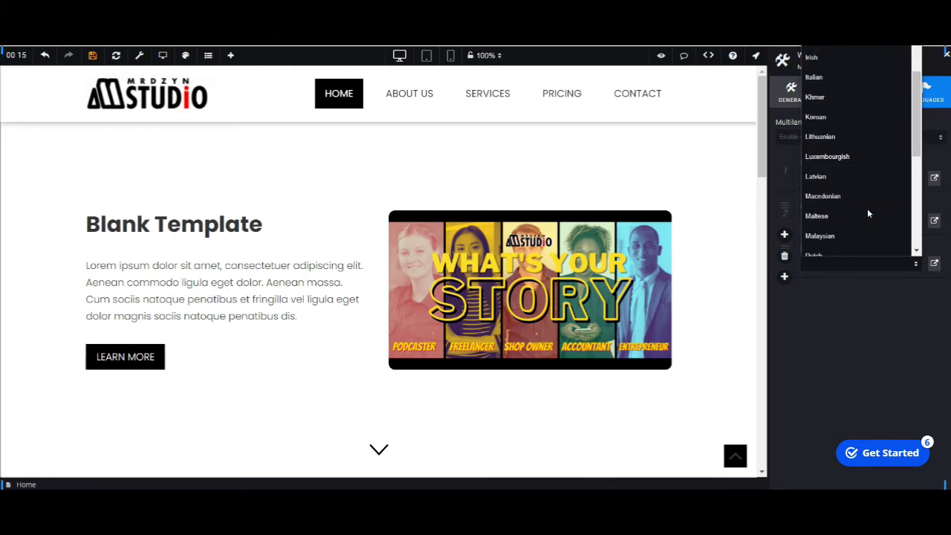
scroll(868, 212, "down", 5)
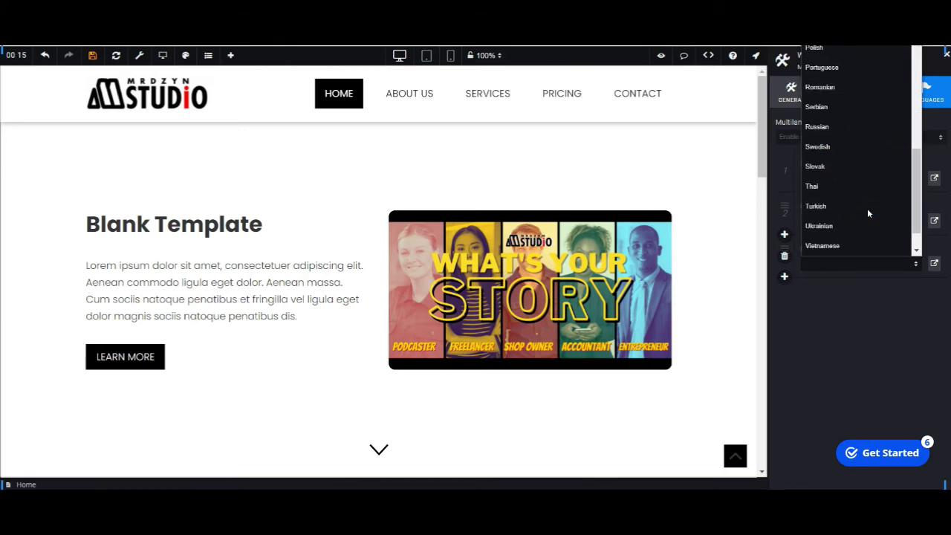
scroll(867, 213, "up", 8)
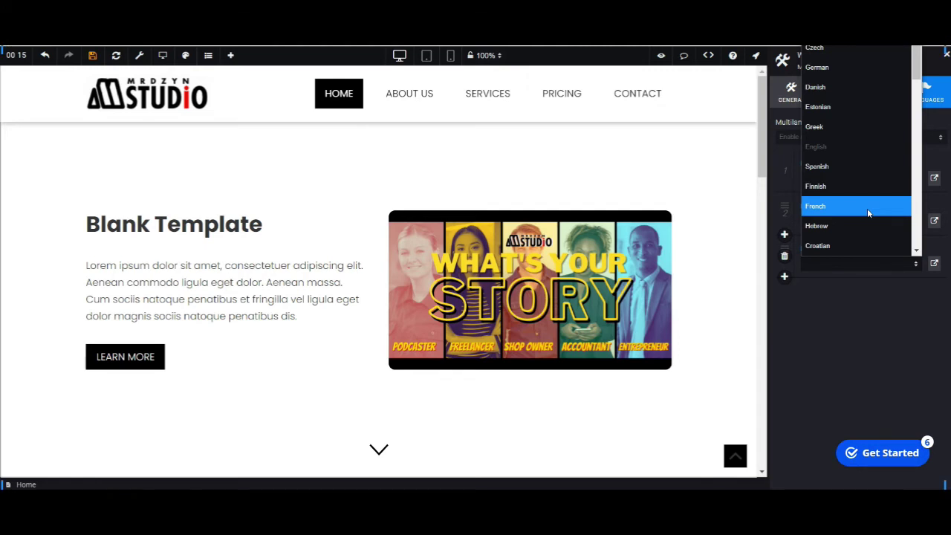
left_click(867, 207)
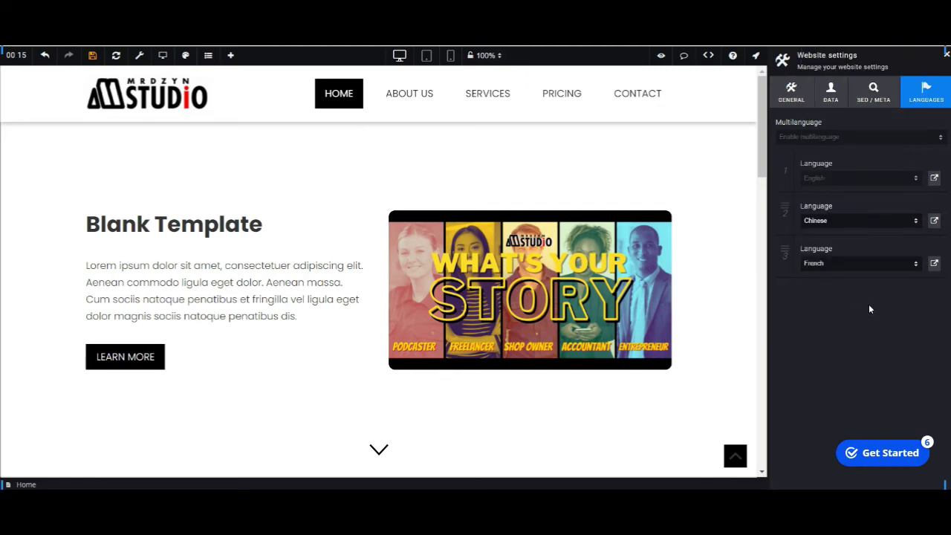
Try to open the French pages, cancel the save-and-show prompt, and save all website changes.
left_click(934, 265)
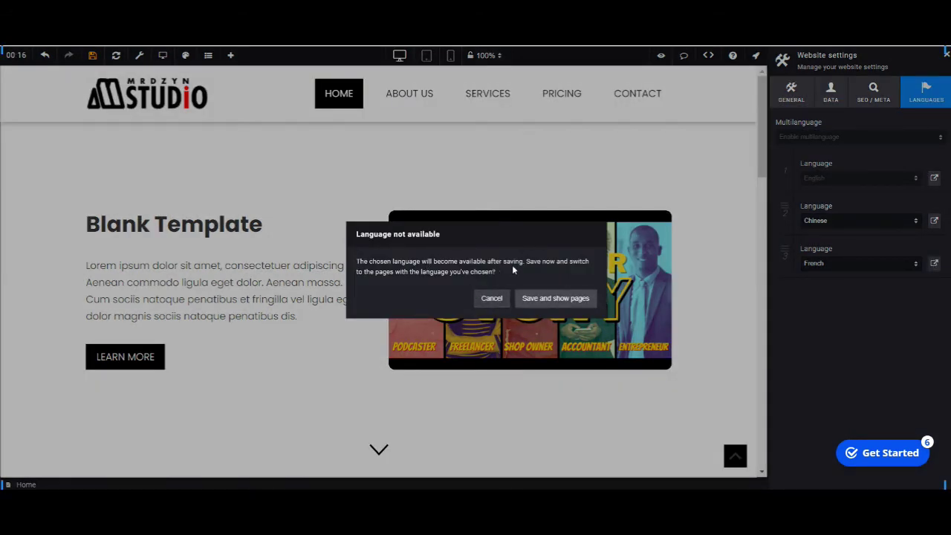
left_click(491, 298)
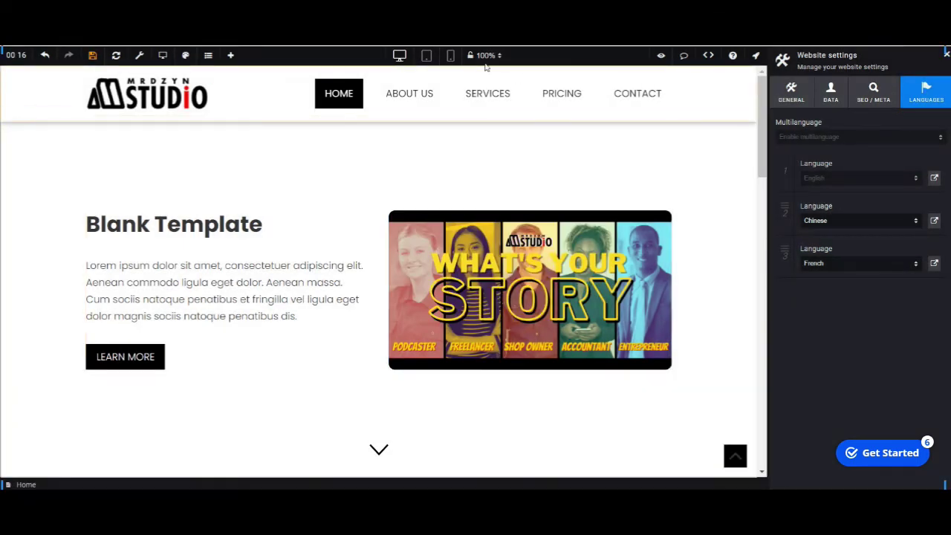
left_click(90, 58)
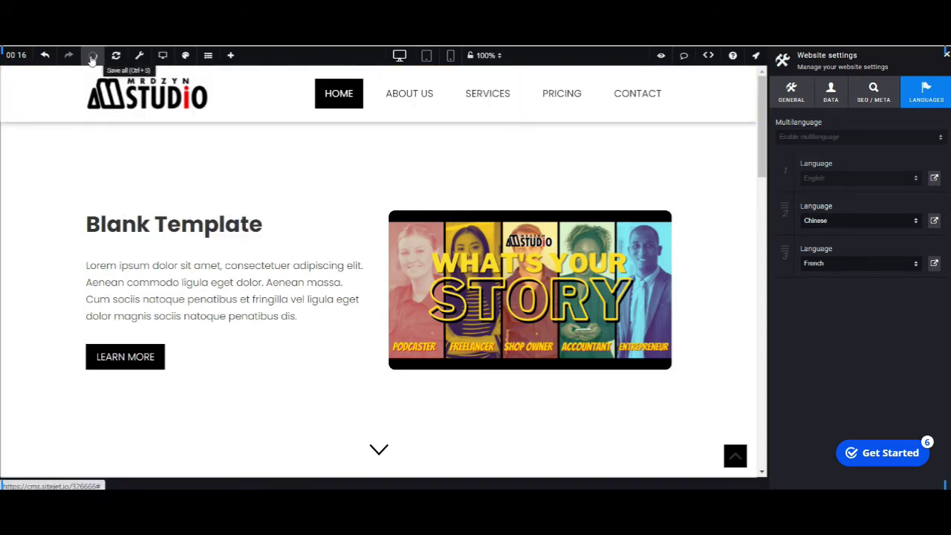
Preview the home page in tablet and phone sizes, look through the whole phone layout, and return to the desktop view.
mouse_move(428, 61)
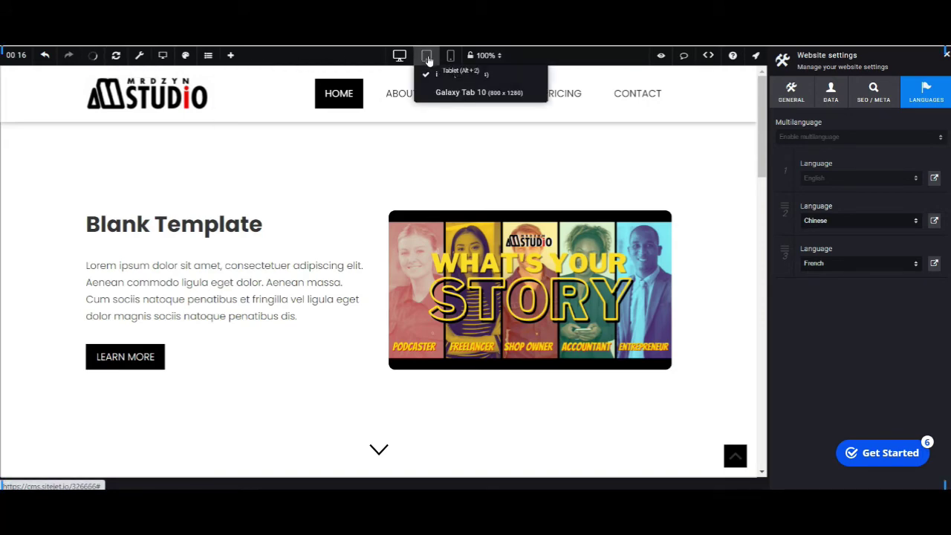
left_click(428, 61)
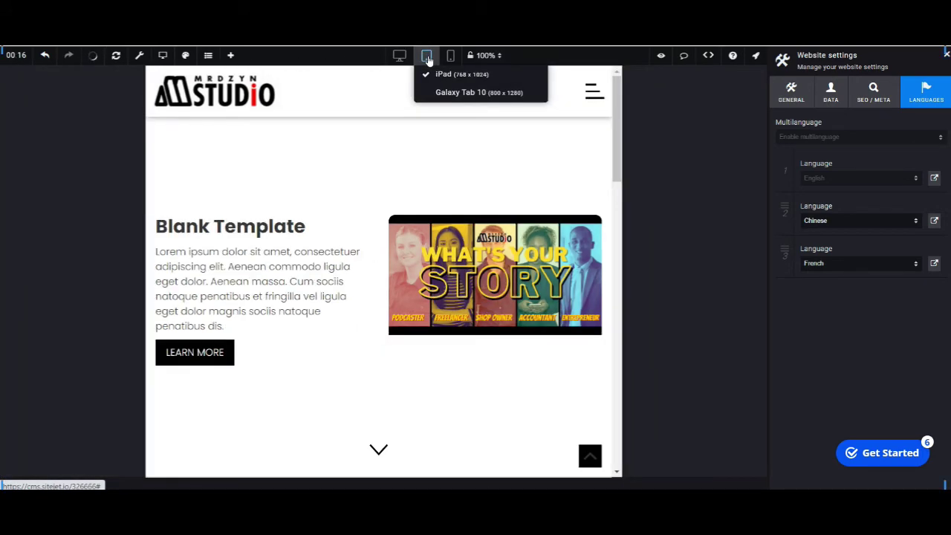
left_click(450, 61)
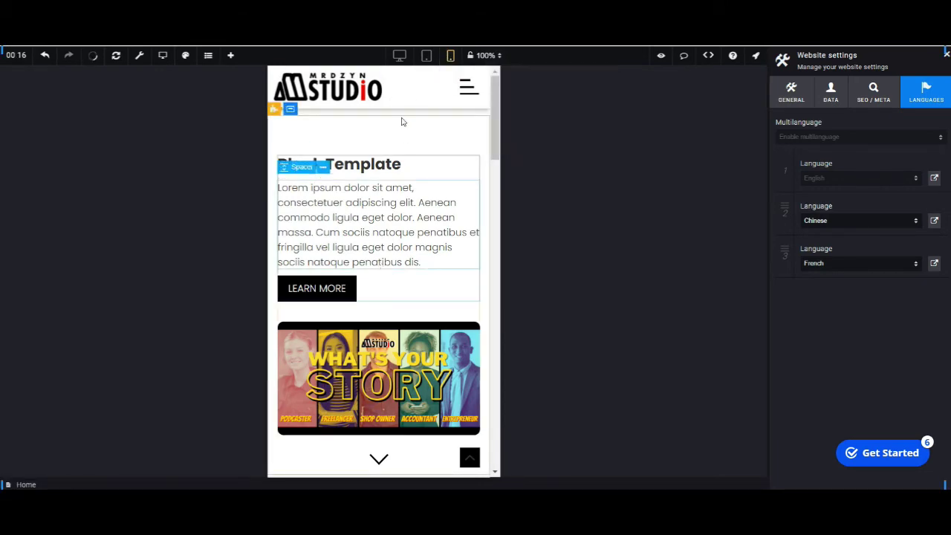
scroll(408, 319, "down", 10)
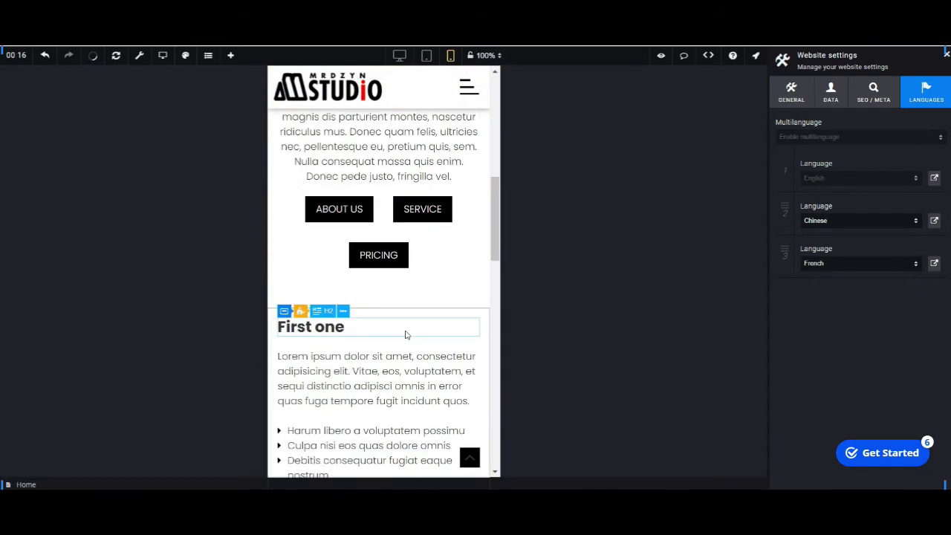
scroll(406, 334, "down", 4)
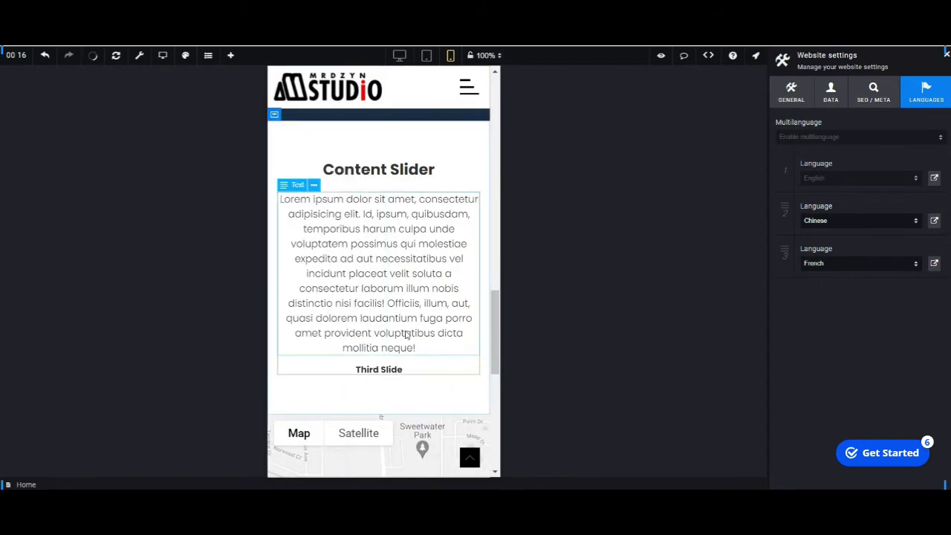
scroll(406, 334, "down", 3)
scroll(406, 334, "down", 2)
scroll(405, 335, "down", 2)
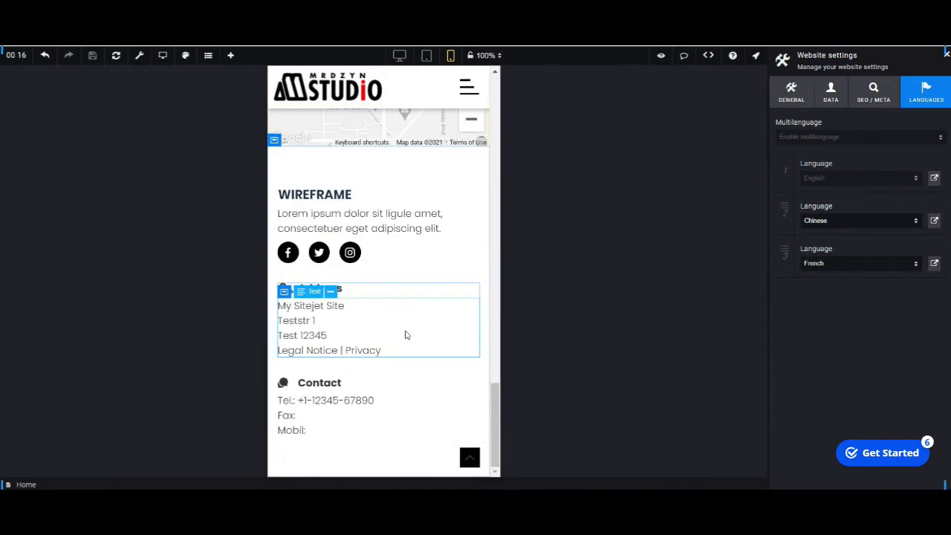
scroll(406, 335, "up", 15)
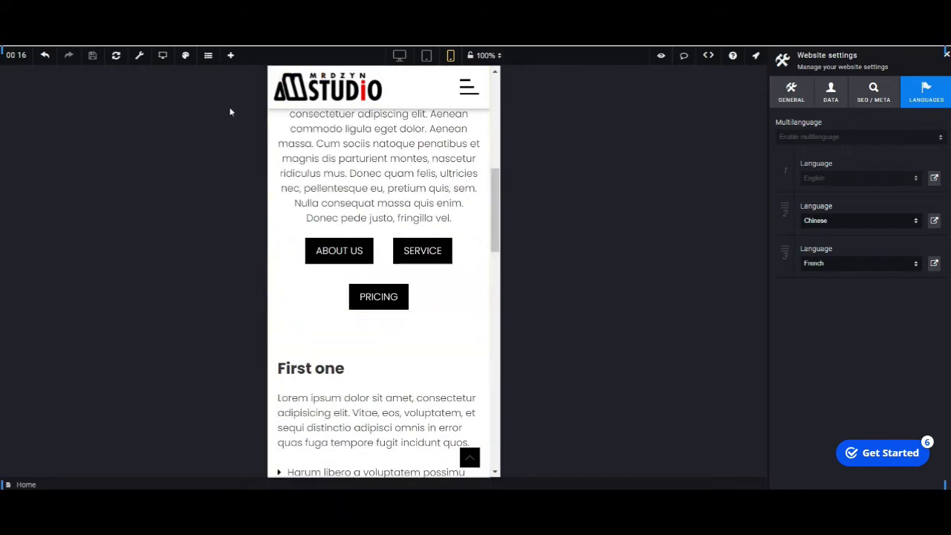
left_click(399, 55)
Open the list of French pages from the website's language settings.
mouse_move(186, 57)
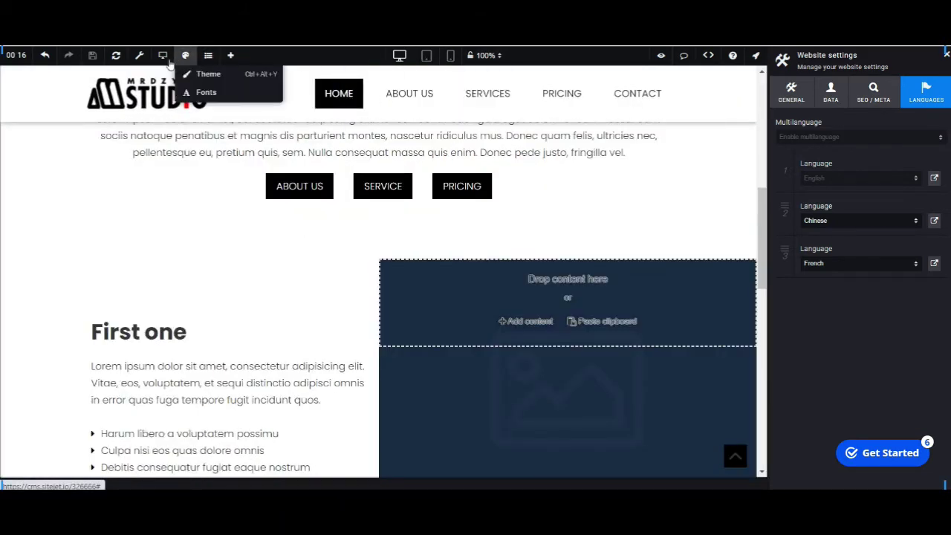
left_click(208, 56)
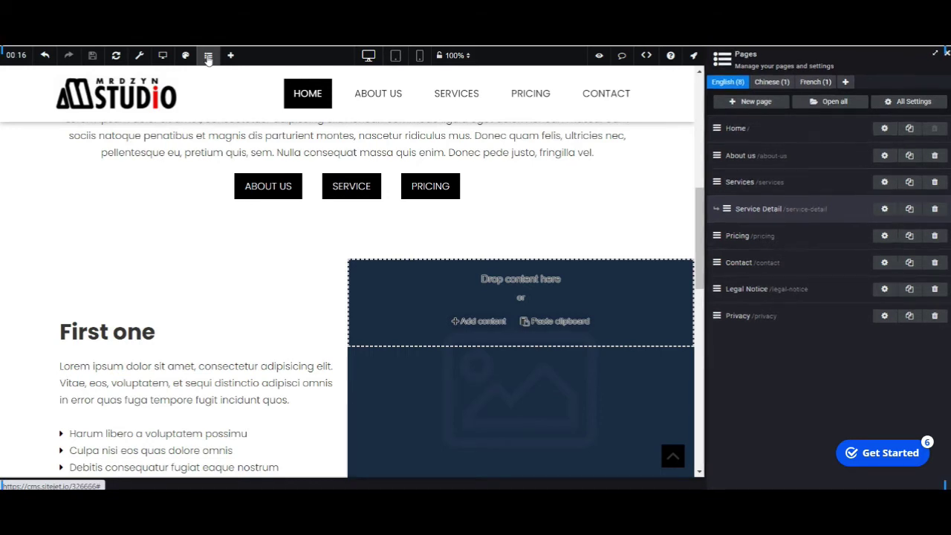
left_click(946, 56)
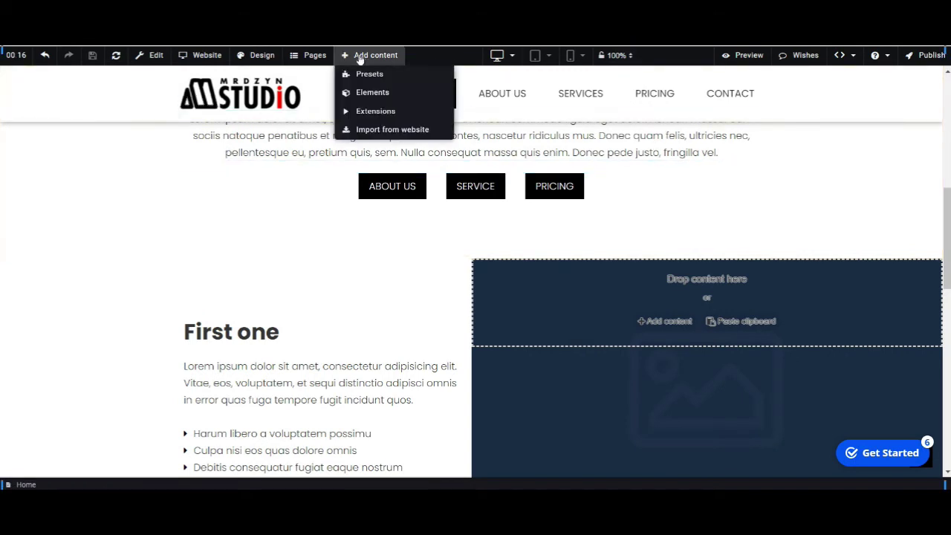
left_click(218, 74)
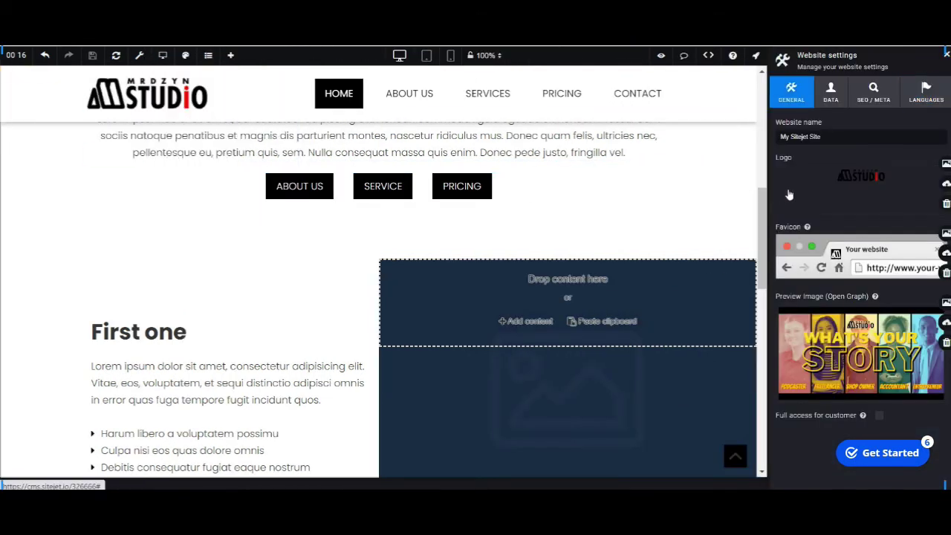
left_click(925, 93)
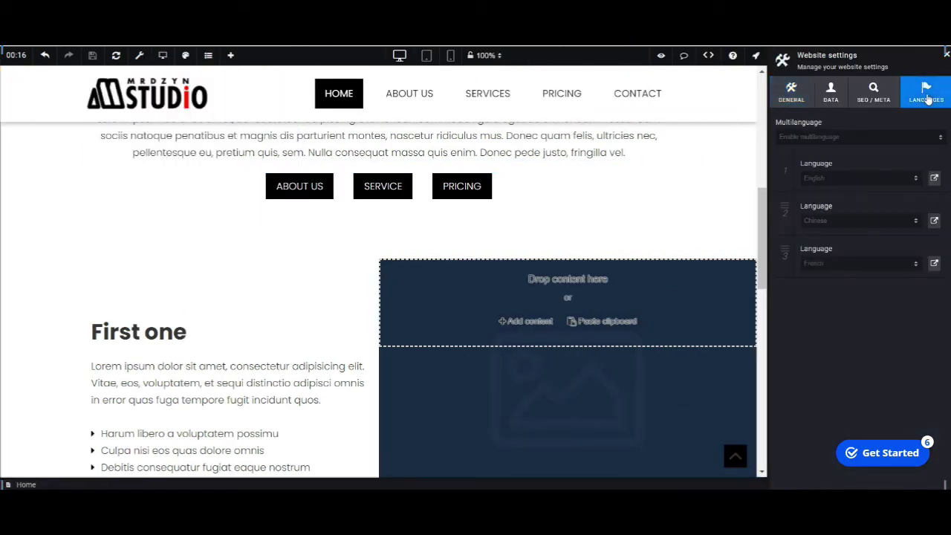
left_click(934, 264)
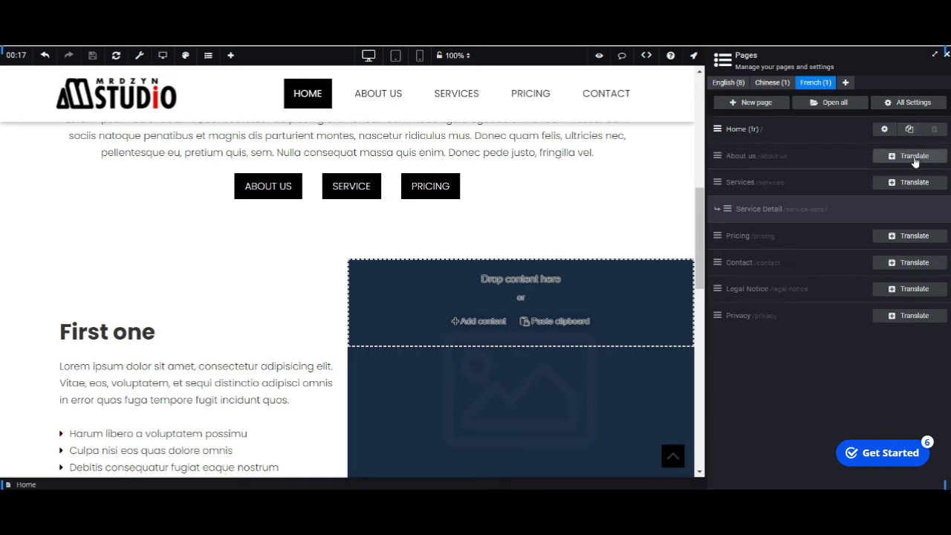
Create French translations of the About us, Services, Service Detail, Pricing, Contact, Legal Notice and Privacy pages.
left_click(914, 157)
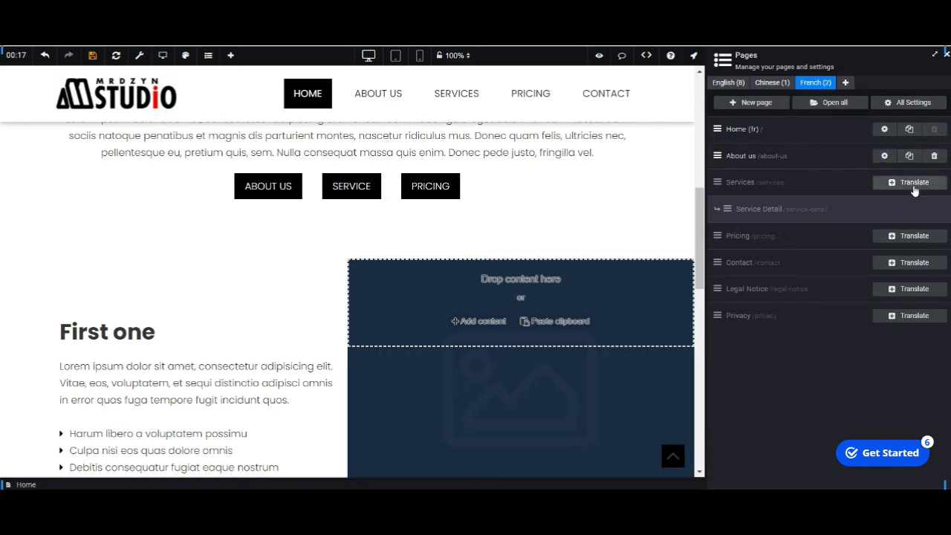
left_click(914, 186)
left_click(911, 211)
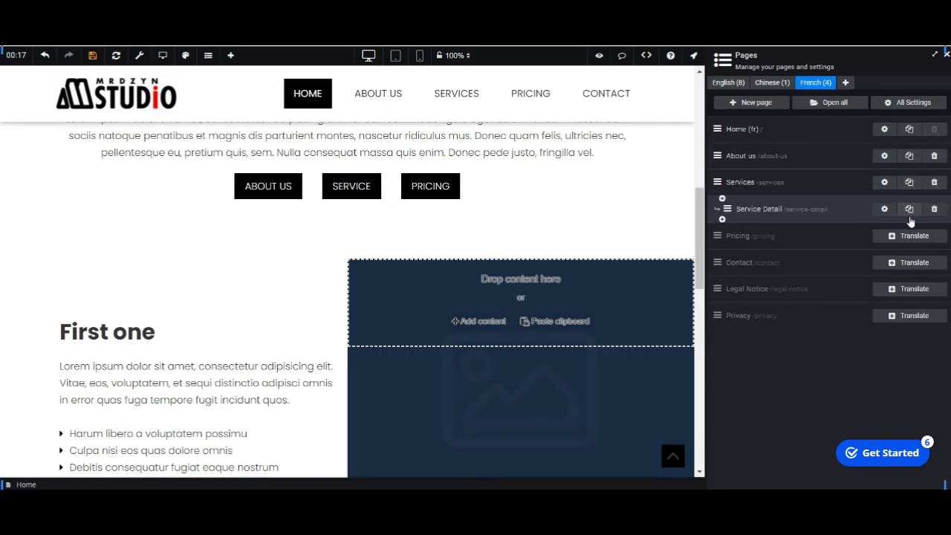
left_click(907, 237)
left_click(909, 264)
left_click(911, 290)
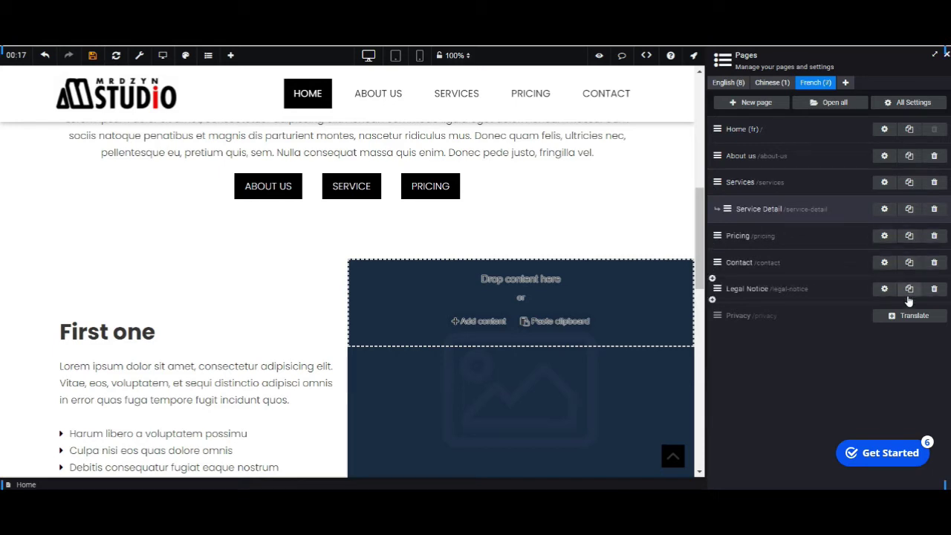
left_click(911, 318)
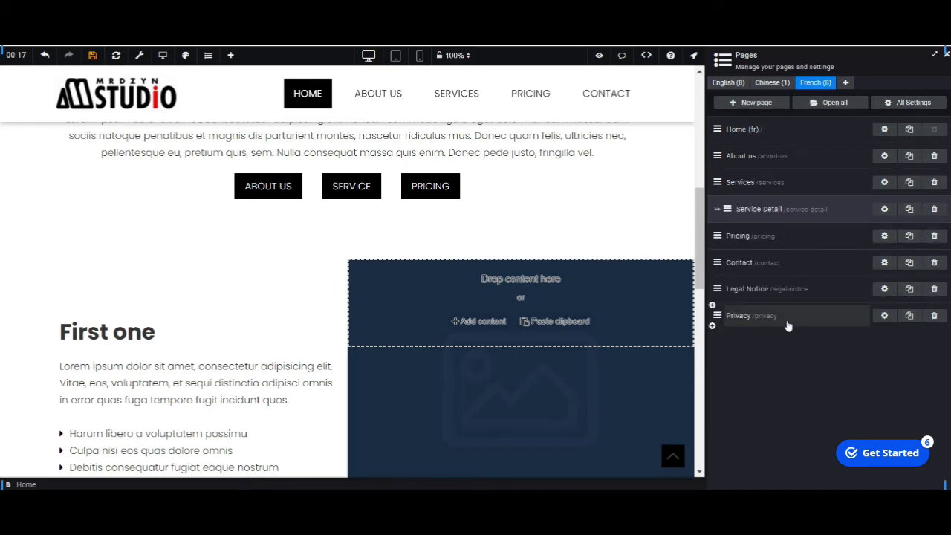
Open the French Privacy, Services, About us and Home (fr) pages to examine their content.
left_click(788, 322)
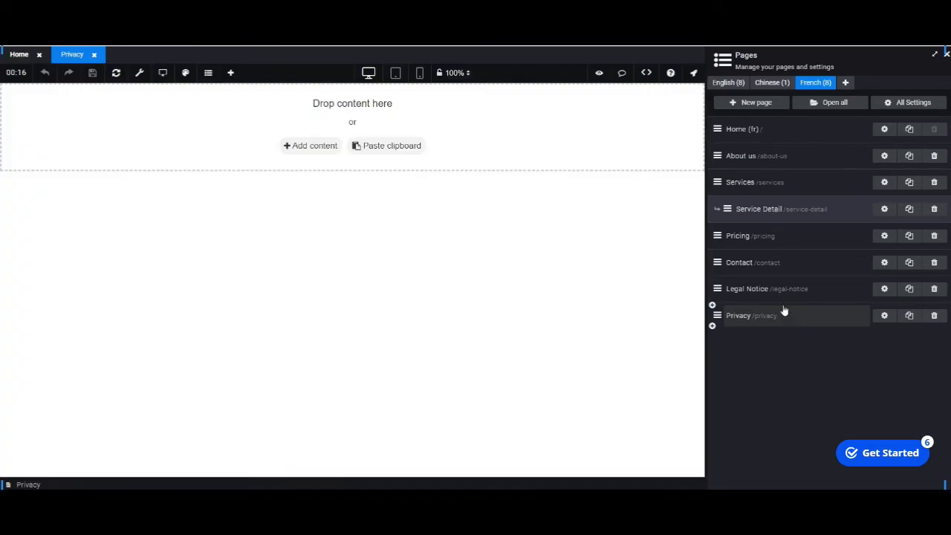
left_click(756, 190)
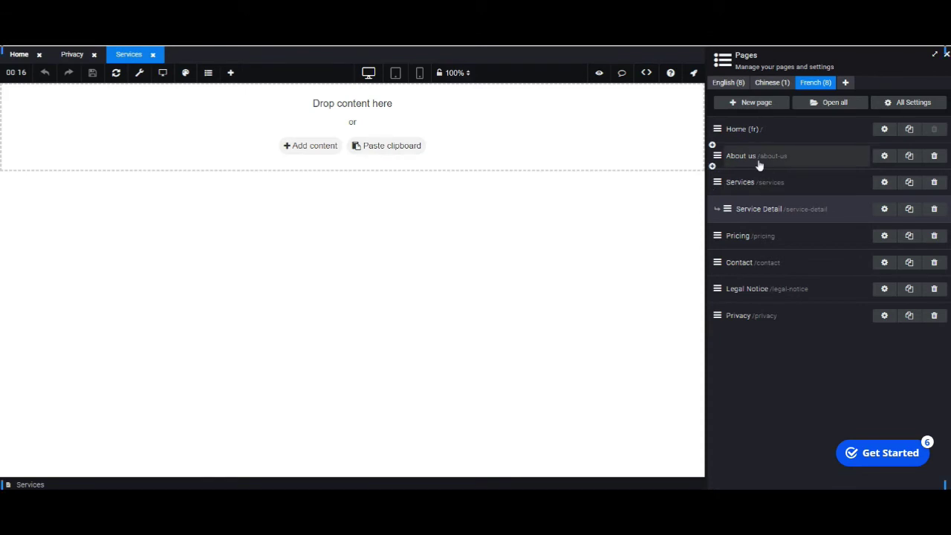
left_click(759, 165)
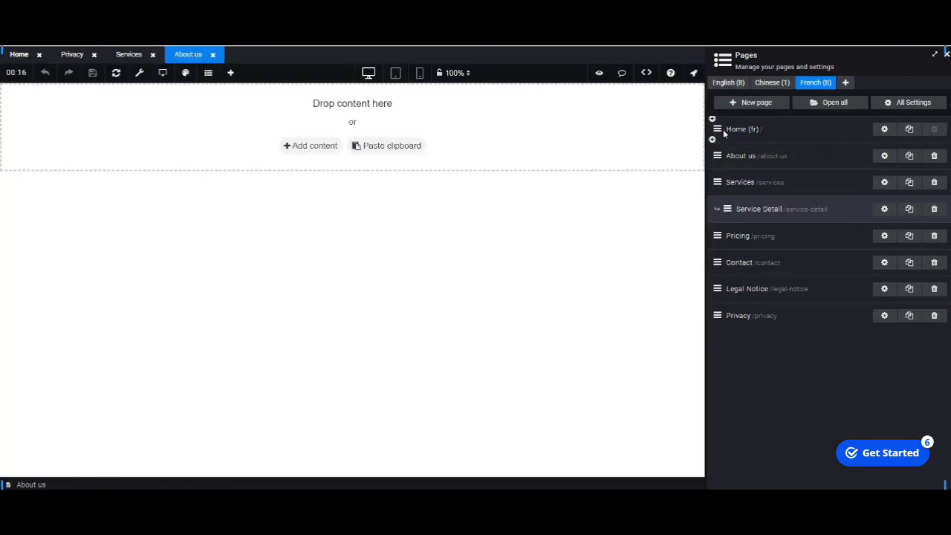
left_click(729, 136)
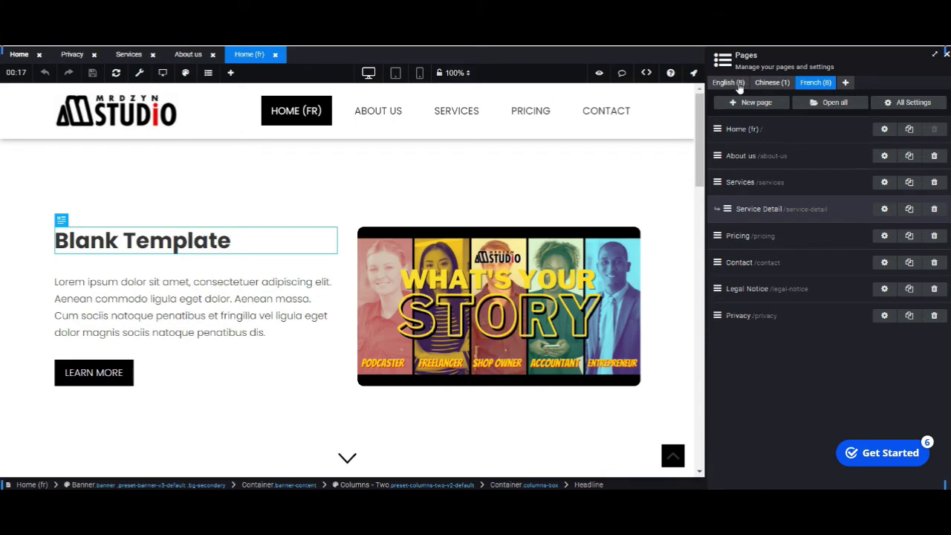
Create Chinese translations of the About us, Services, Service Detail, Pricing, Contact, Legal Notice and Privacy pages.
left_click(764, 88)
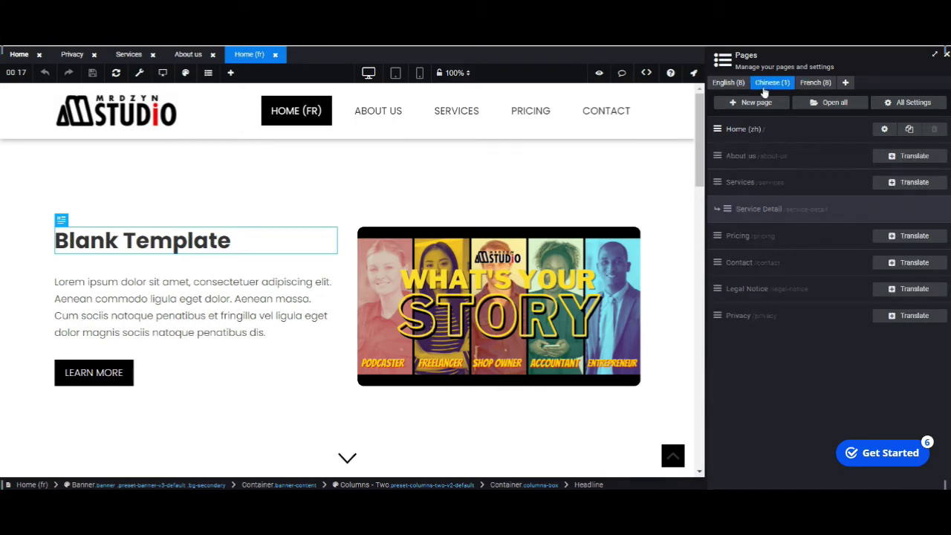
left_click(914, 156)
left_click(914, 183)
left_click(913, 210)
left_click(913, 237)
left_click(911, 264)
left_click(907, 290)
left_click(908, 315)
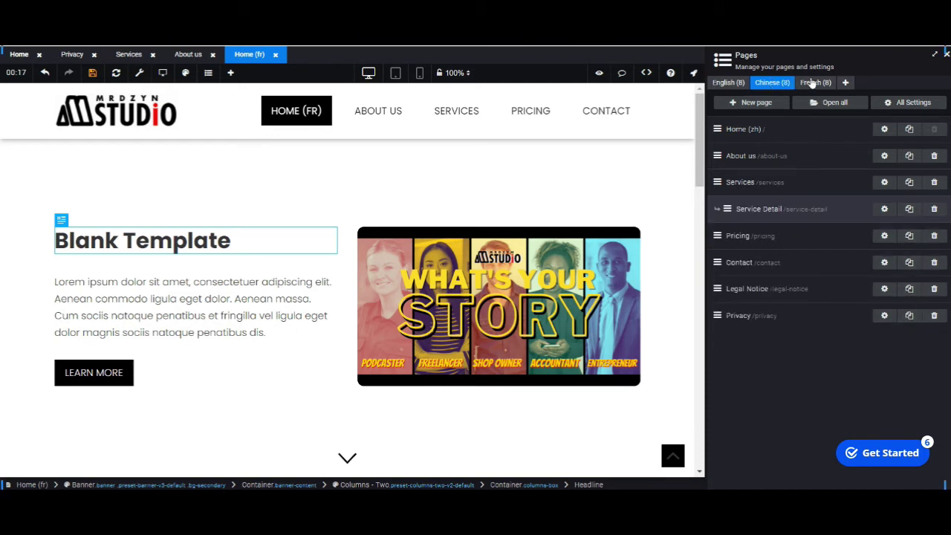
Examine the Chinese About us page and its settings, the Home (zh) page, and the English About us page.
left_click(789, 157)
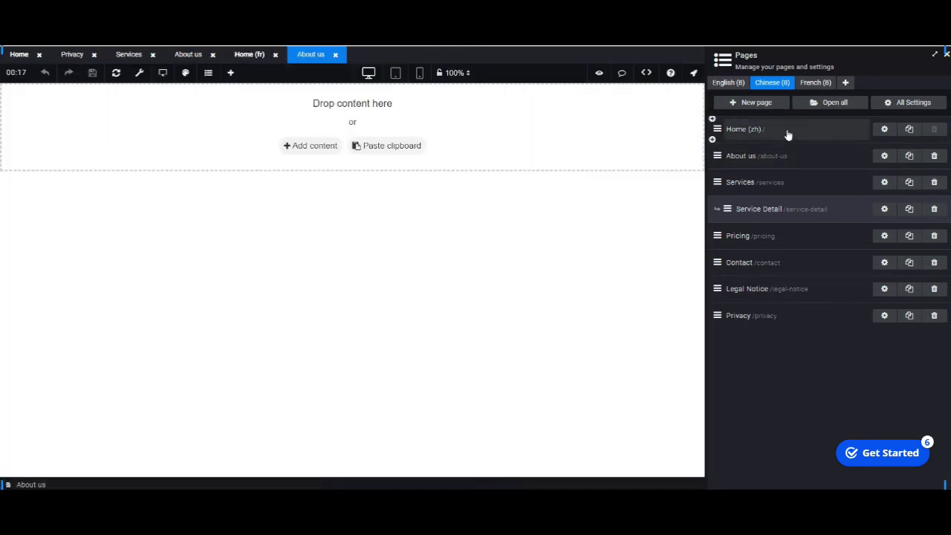
left_click(789, 134)
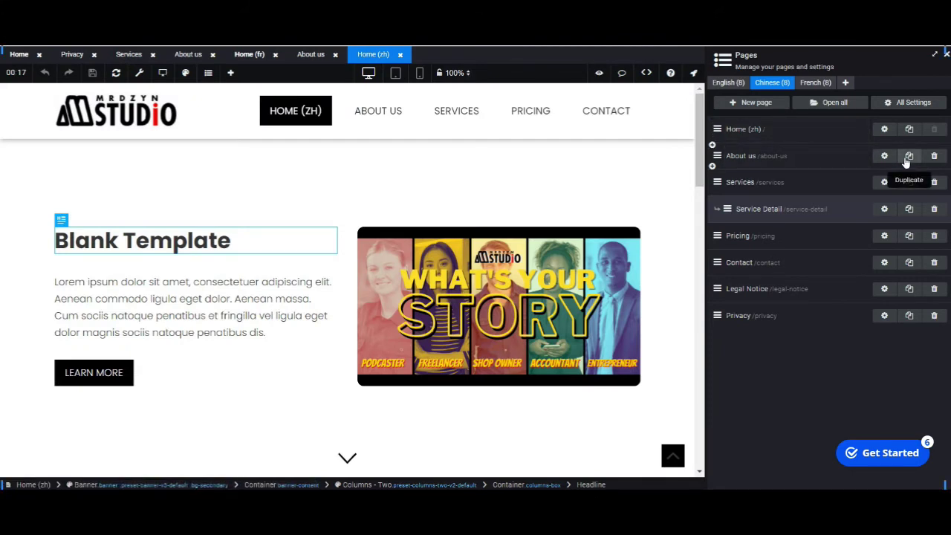
left_click(849, 156)
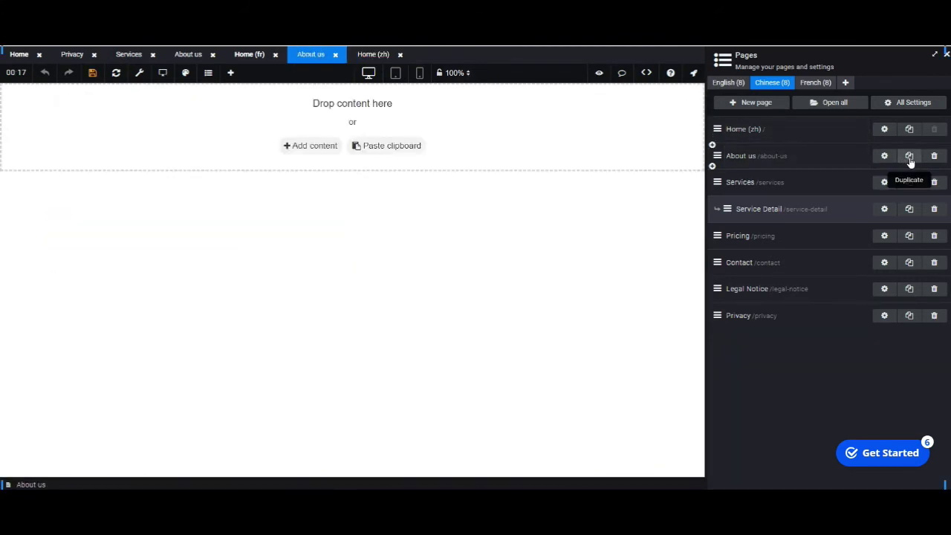
left_click(884, 157)
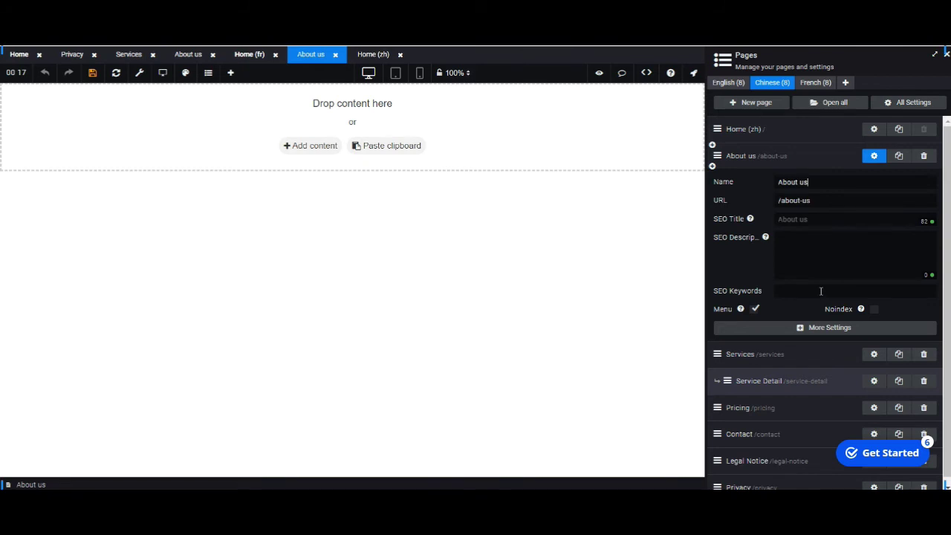
left_click(729, 83)
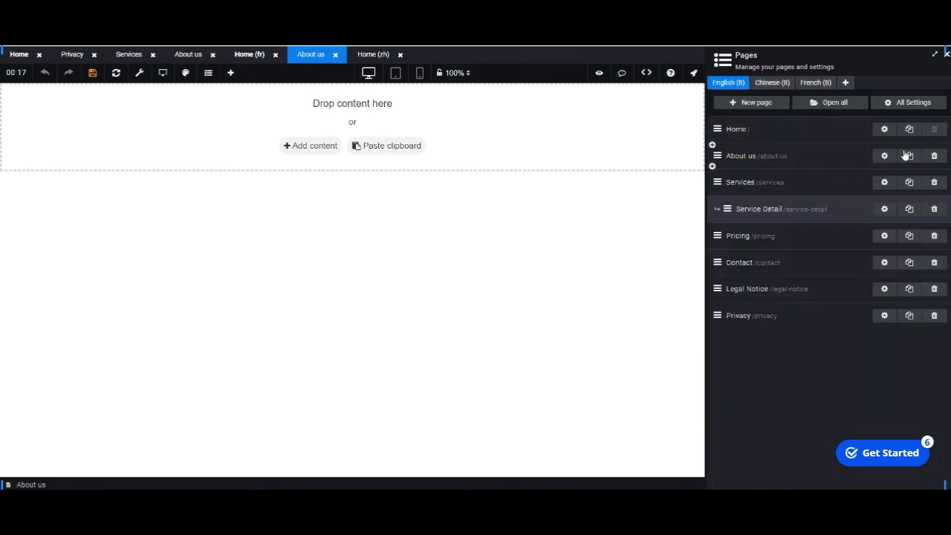
left_click(813, 162)
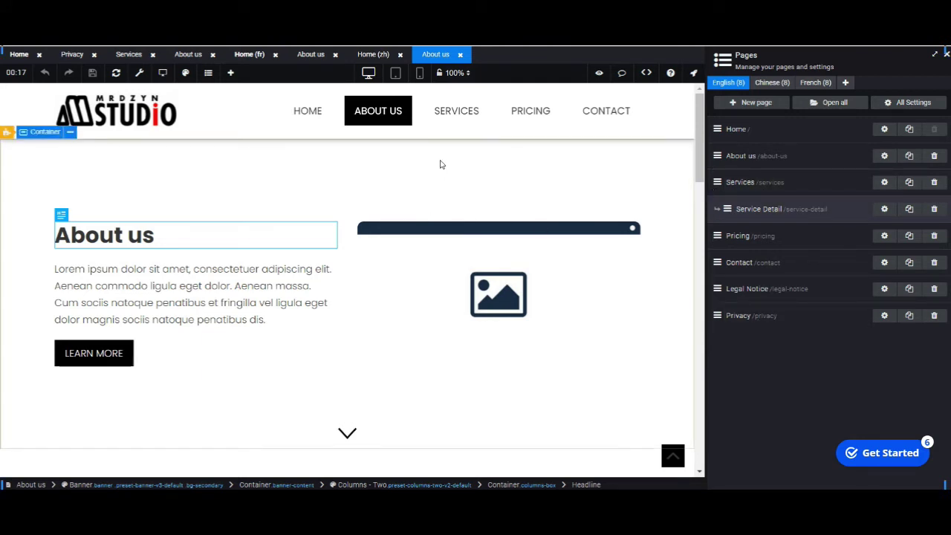
Close all open pages except the English Home page, saving the changes to Home (fr).
left_click(460, 54)
left_click(399, 55)
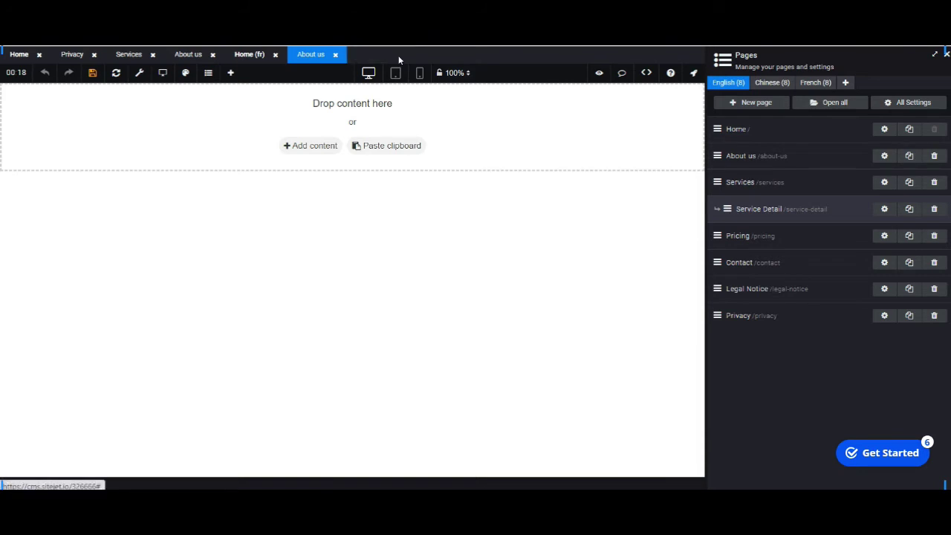
left_click(335, 54)
left_click(275, 54)
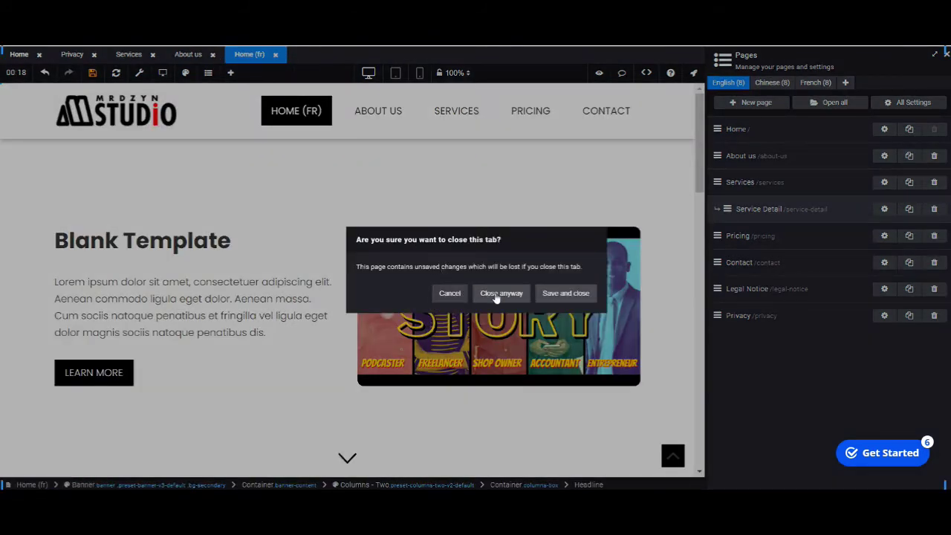
left_click(567, 295)
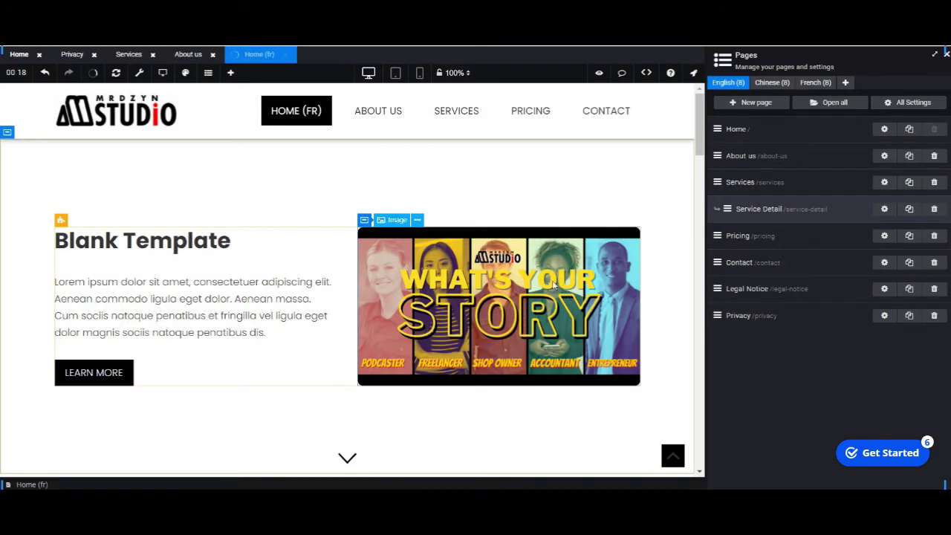
left_click(94, 56)
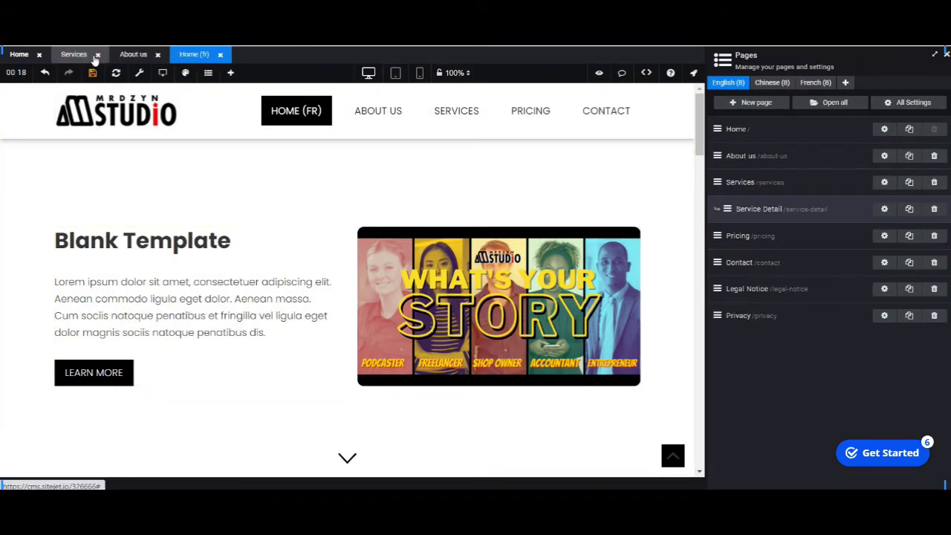
left_click(97, 56)
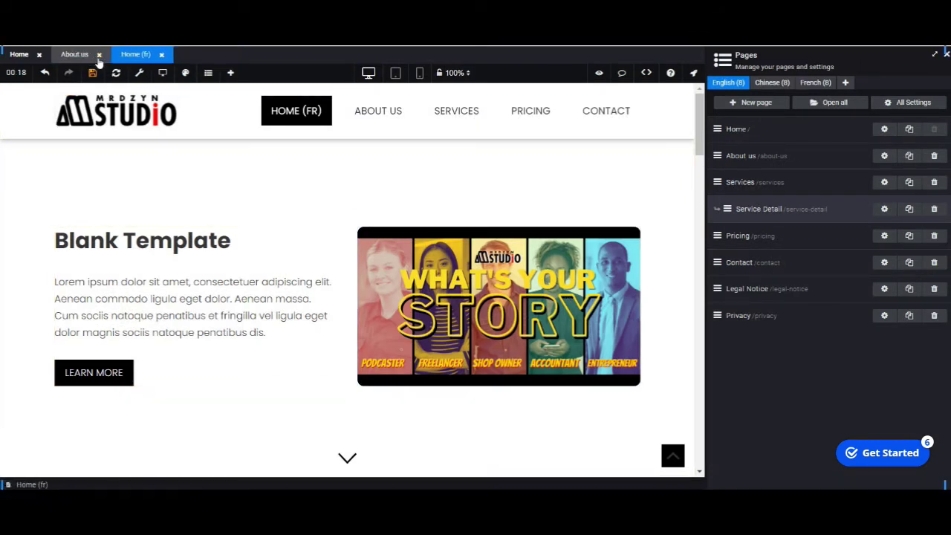
left_click(98, 55)
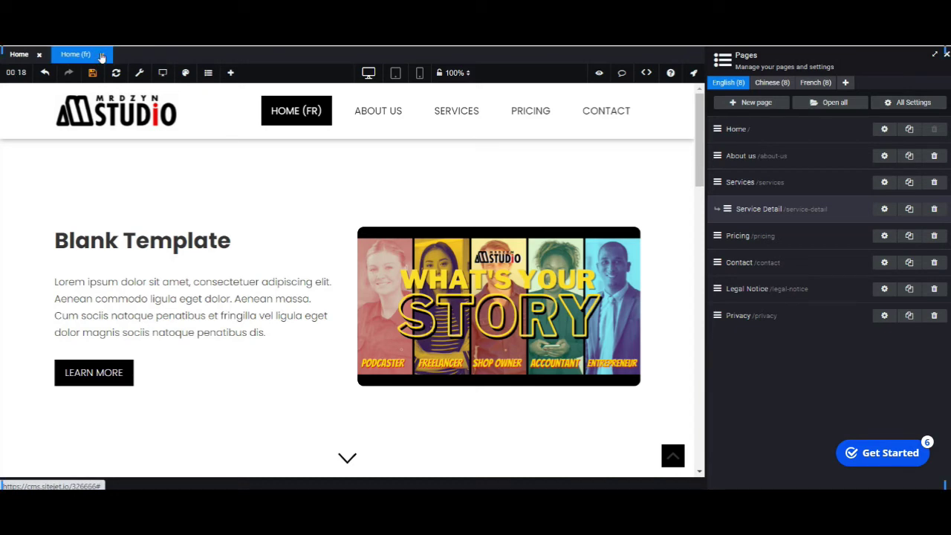
left_click(102, 56)
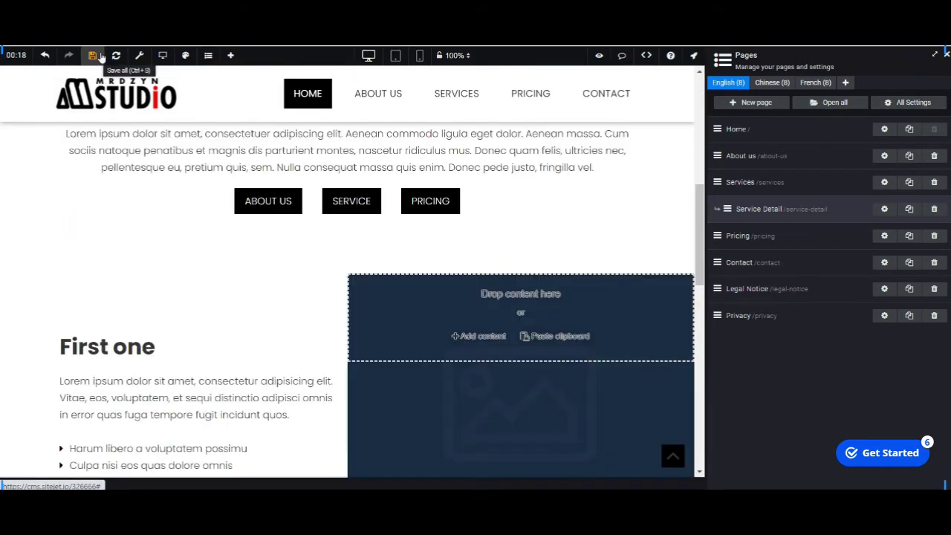
Return to the beginning of the Home page and open the site's JavaScript and HTML code for viewing.
scroll(354, 394, "up", 2)
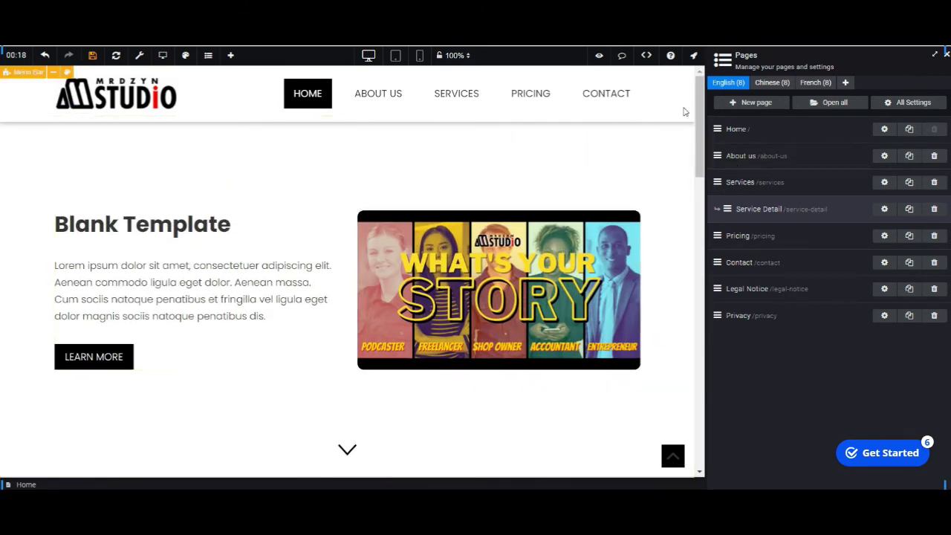
left_click(573, 75)
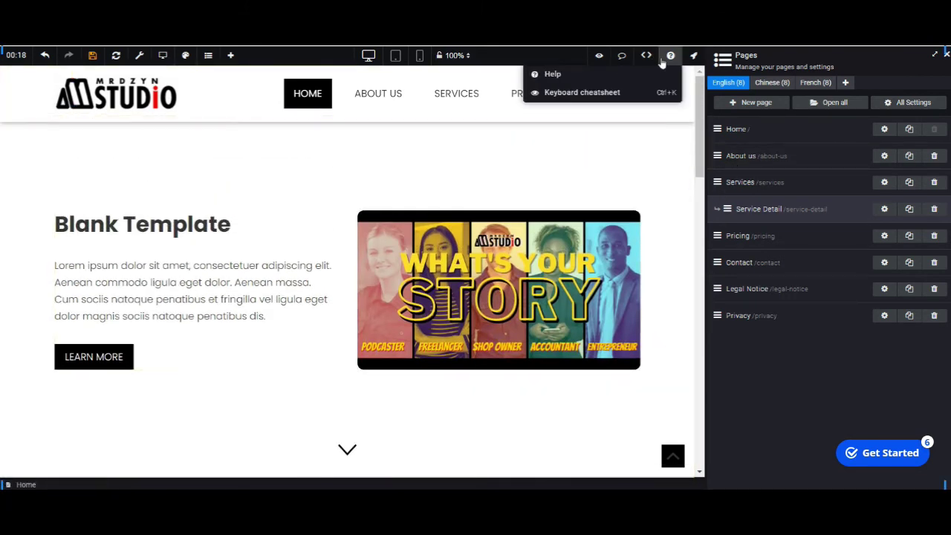
mouse_move(643, 55)
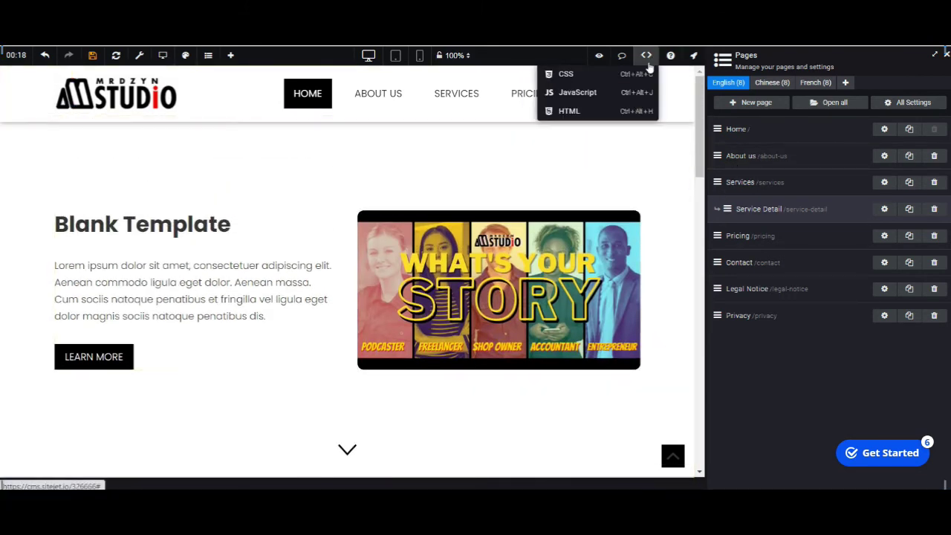
left_click(605, 95)
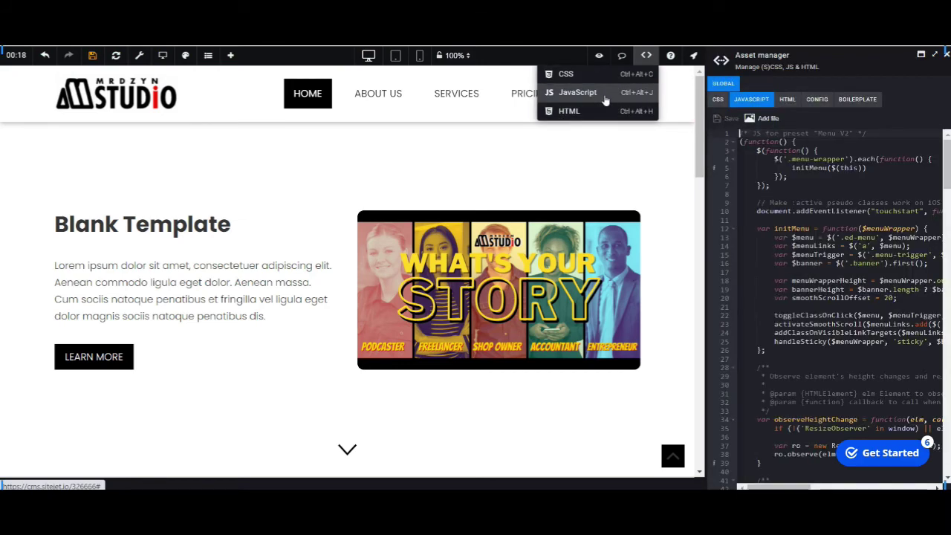
left_click(599, 112)
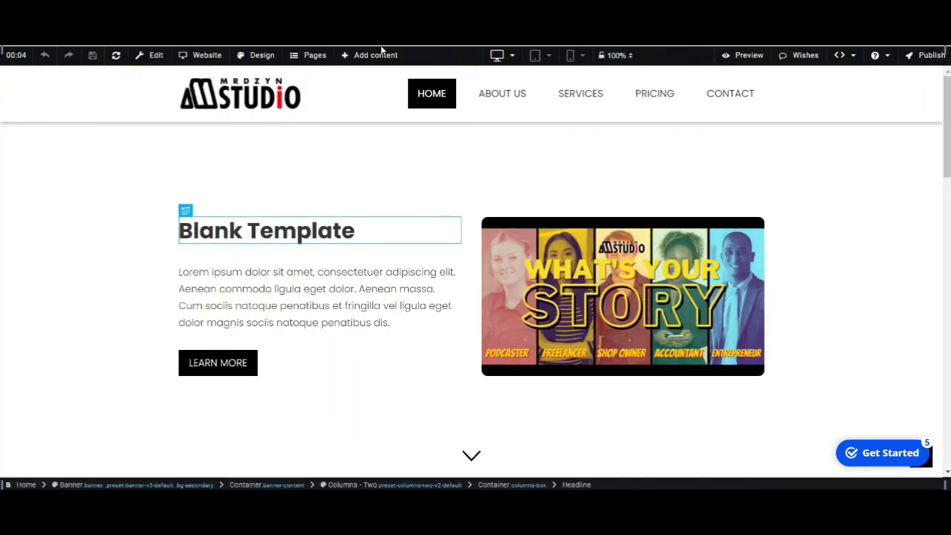
Look through the content available to add: the Collections, Elfsight Widgets and Store extensions, the presets and the elements.
left_click(371, 55)
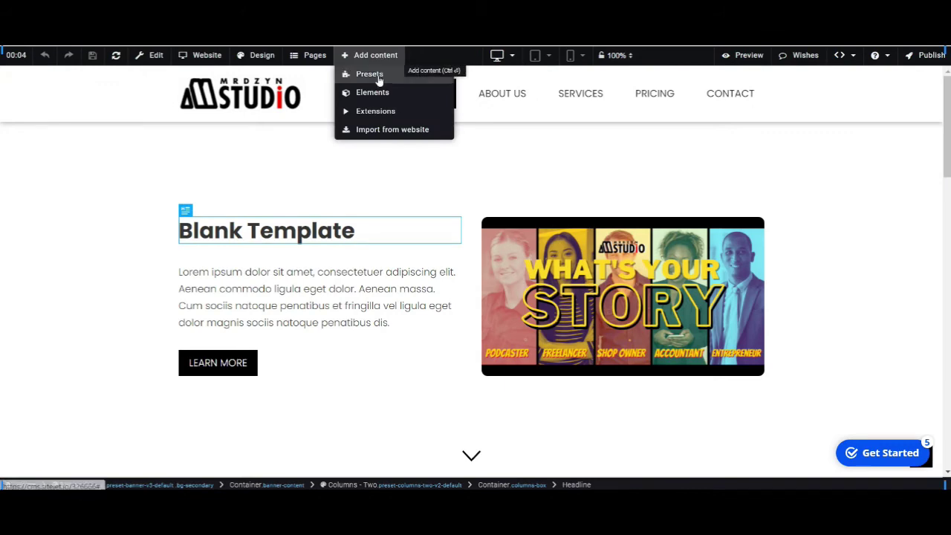
left_click(379, 119)
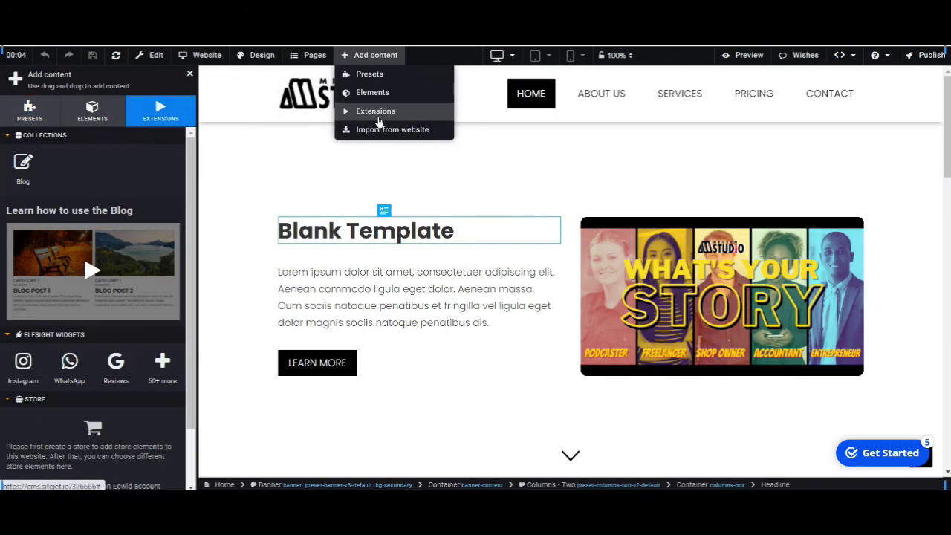
left_click(9, 140)
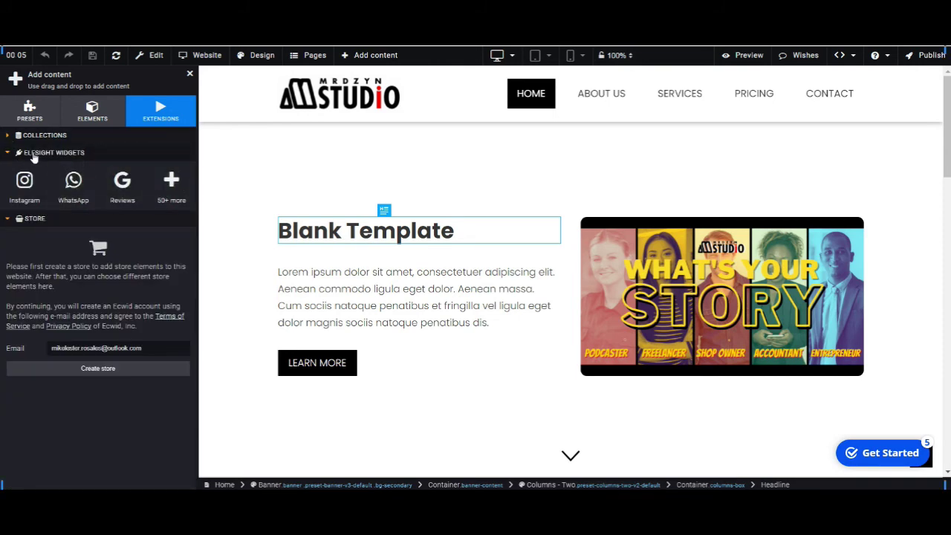
left_click(10, 153)
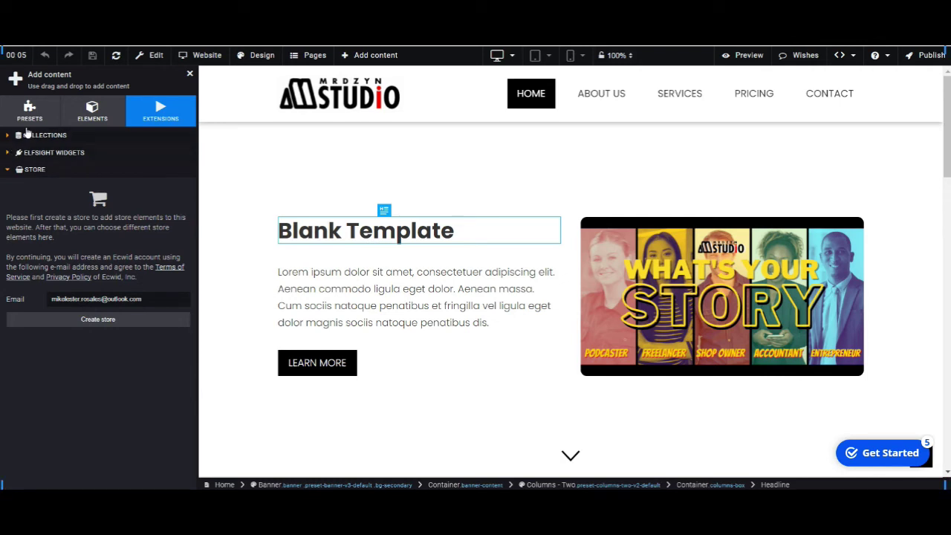
left_click(8, 170)
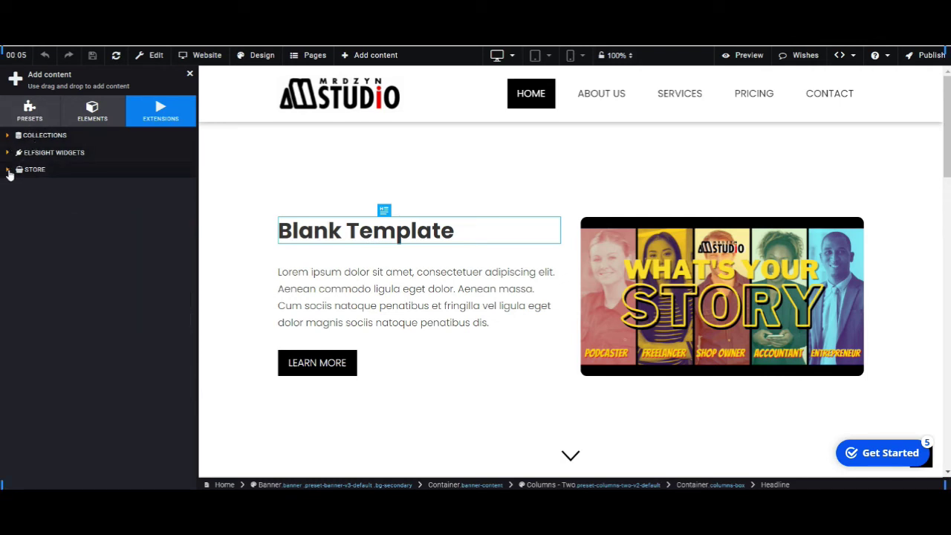
left_click(22, 119)
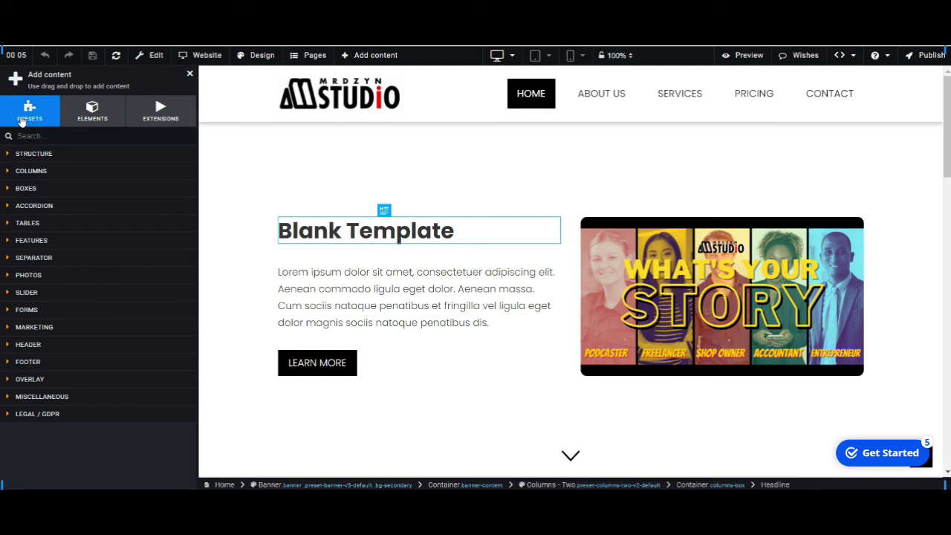
left_click(89, 120)
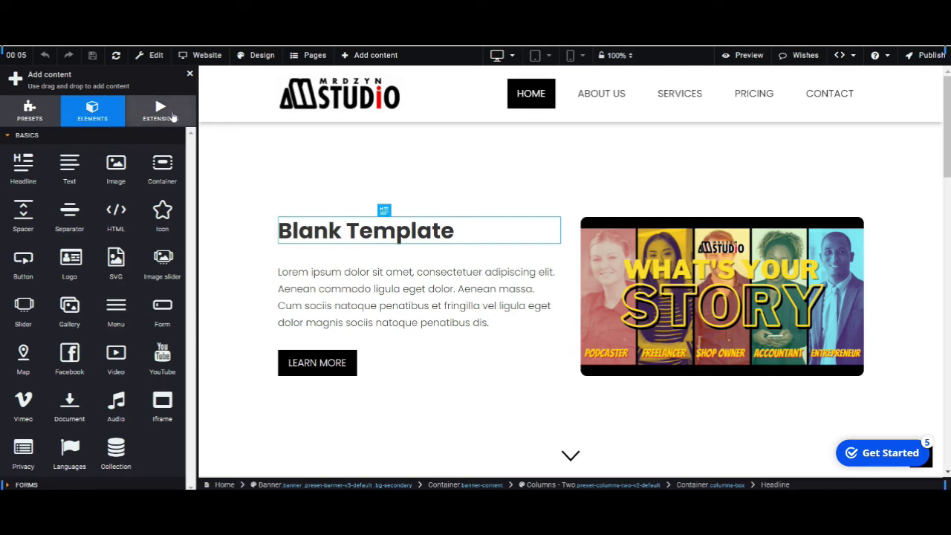
left_click(171, 116)
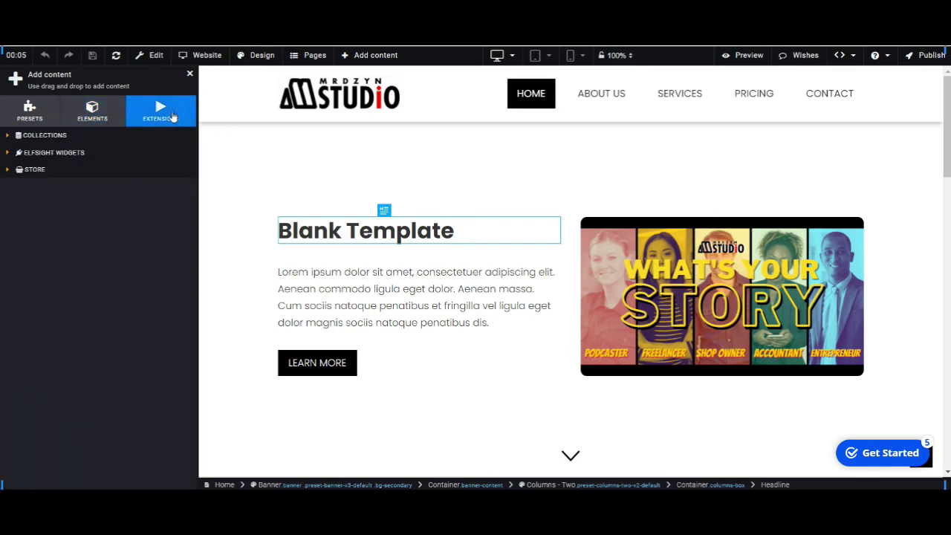
Add the Blog collection extension to the Home page, creating its collection with the name Blog.
left_click(8, 177)
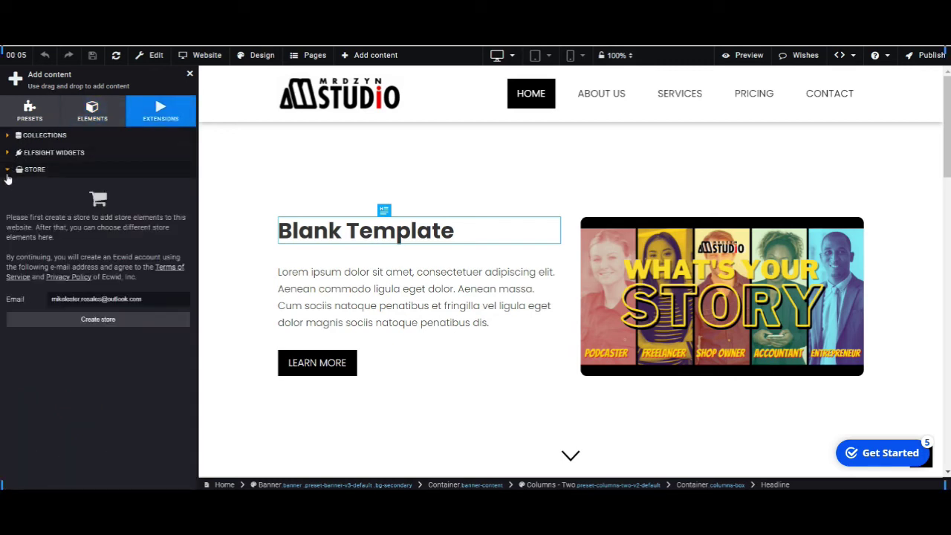
left_click(8, 154)
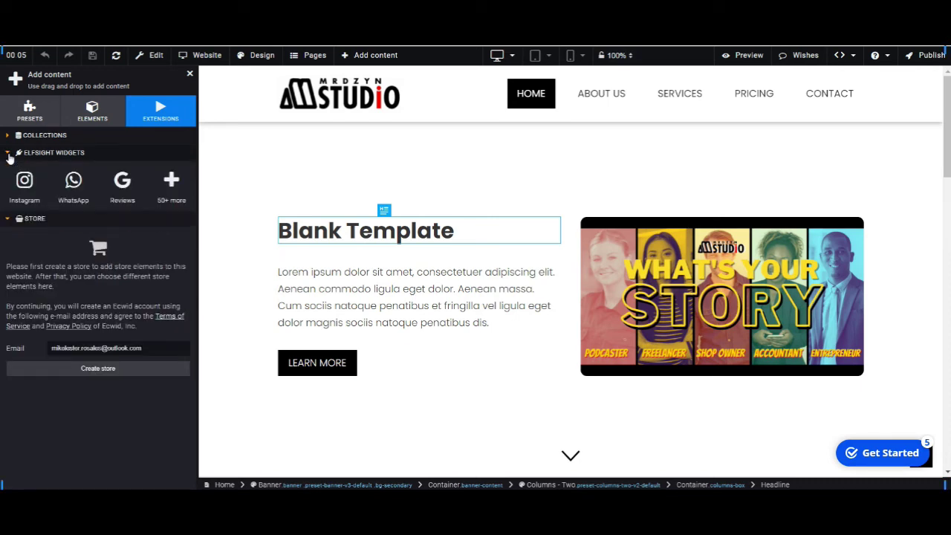
left_click(9, 139)
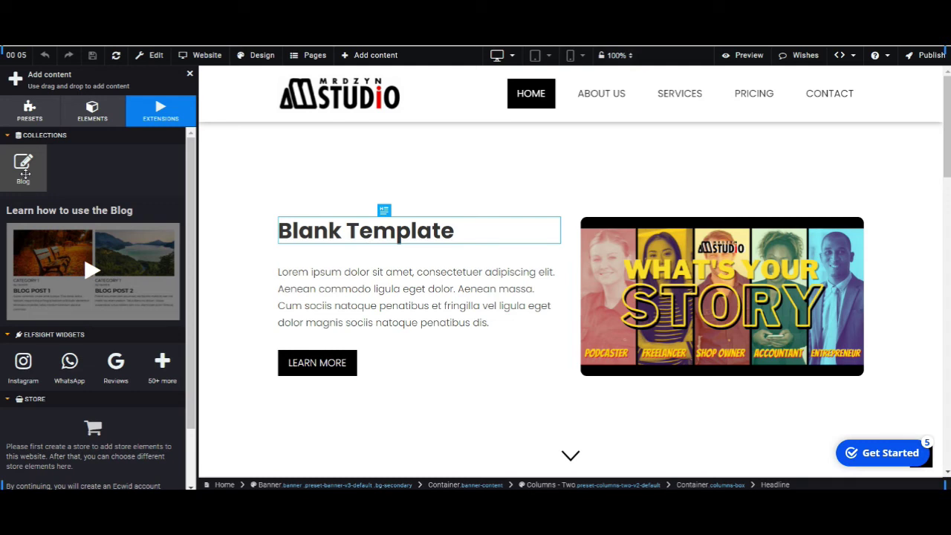
left_click_drag(24, 173, 880, 89)
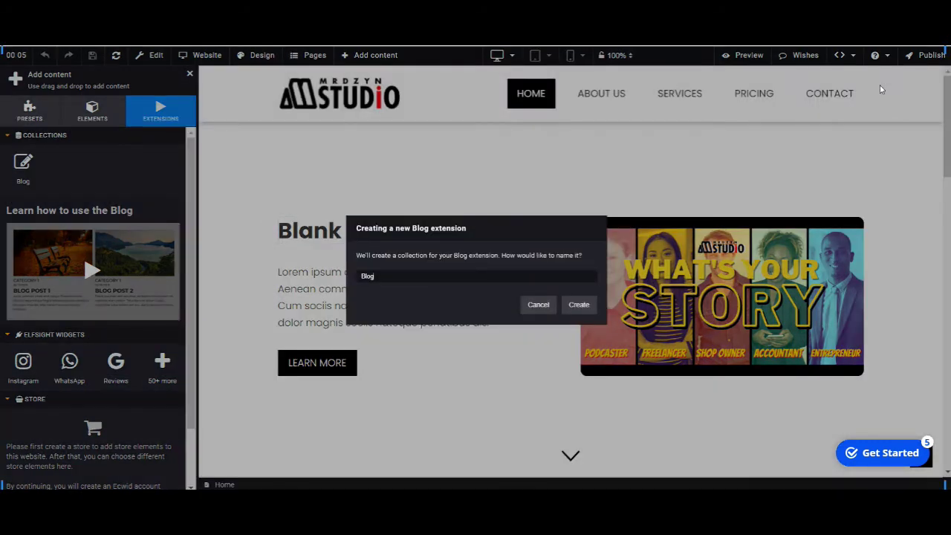
left_click(579, 304)
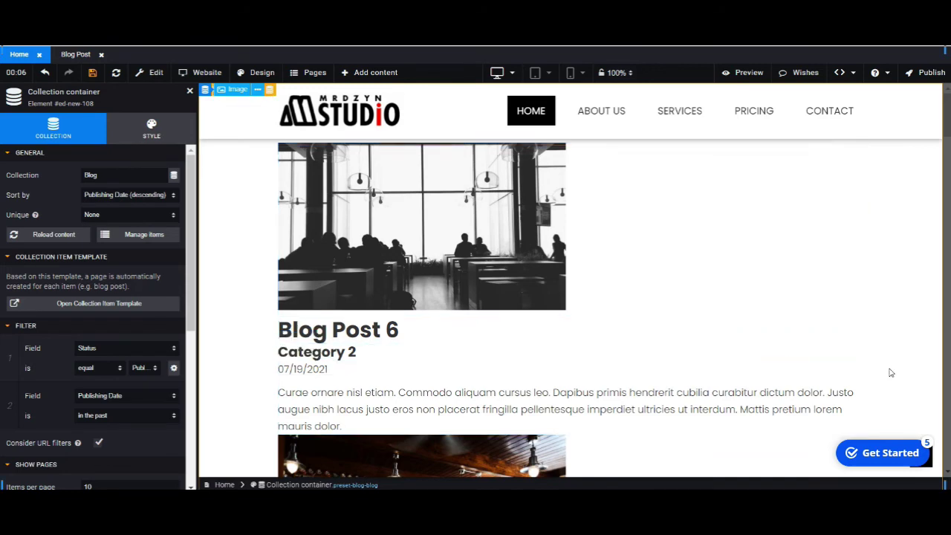
scroll(758, 376, "down", 3)
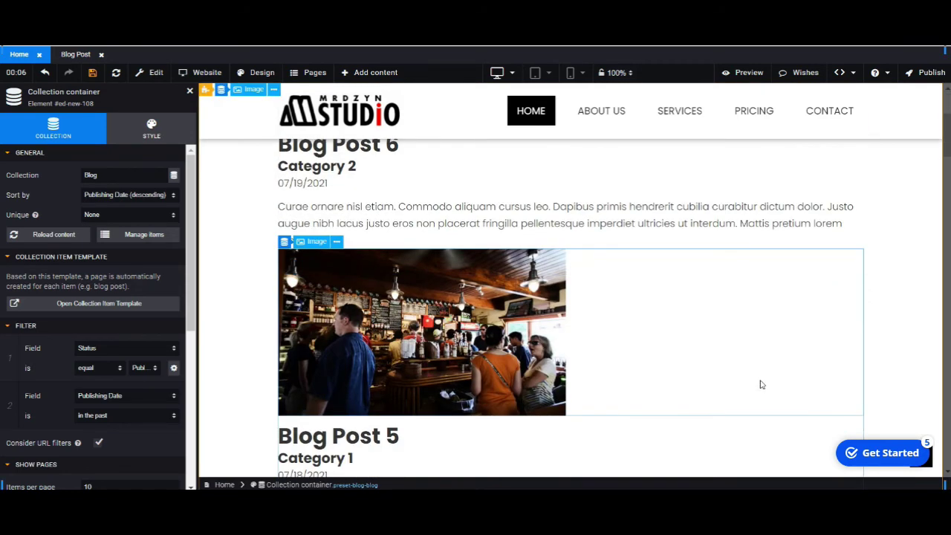
scroll(761, 384, "up", 3)
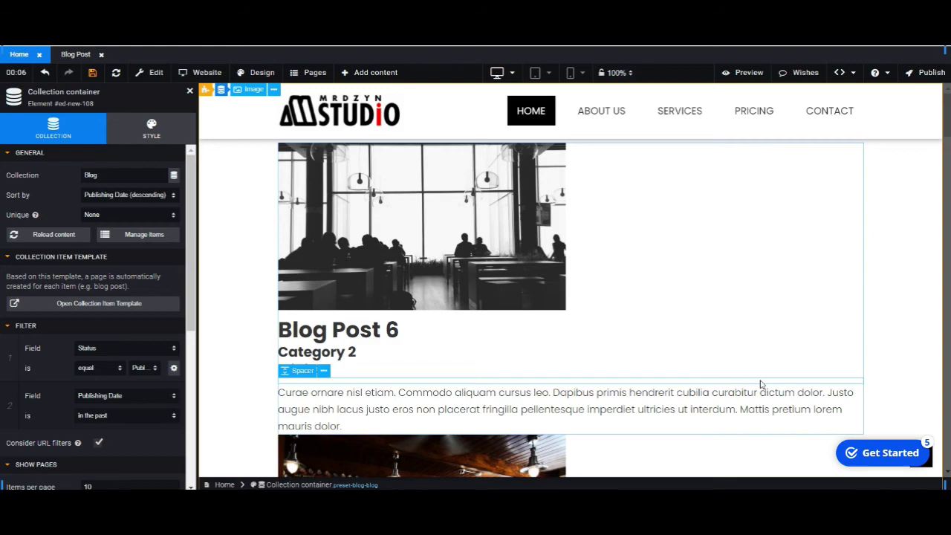
Look through the blog posts inserted on the Home page and undo the addition of the Blog extension.
scroll(760, 384, "down", 20)
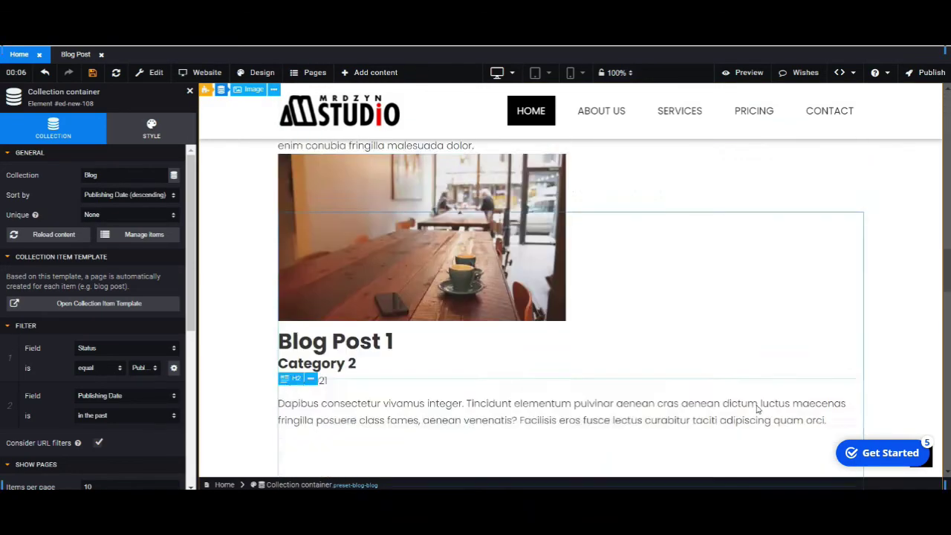
scroll(758, 407, "down", 7)
scroll(758, 408, "up", 4)
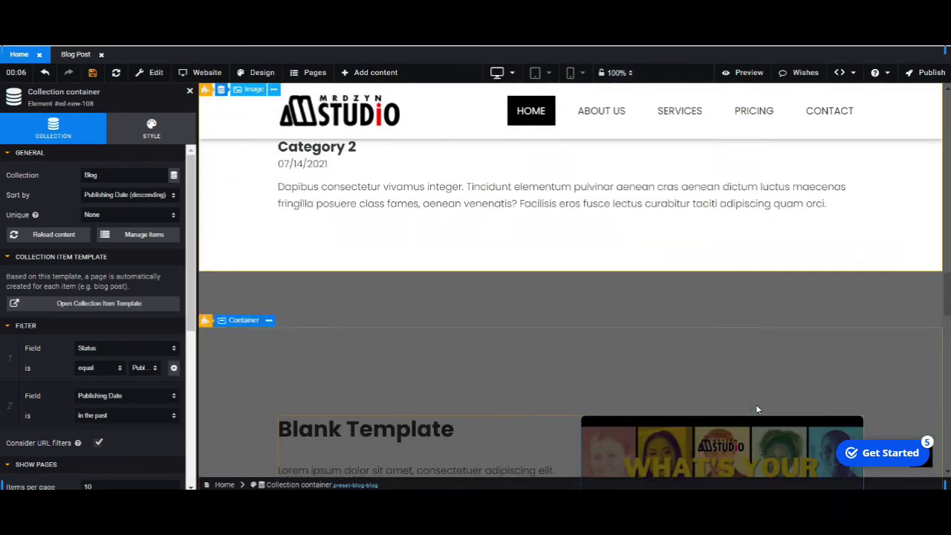
scroll(758, 409, "up", 3)
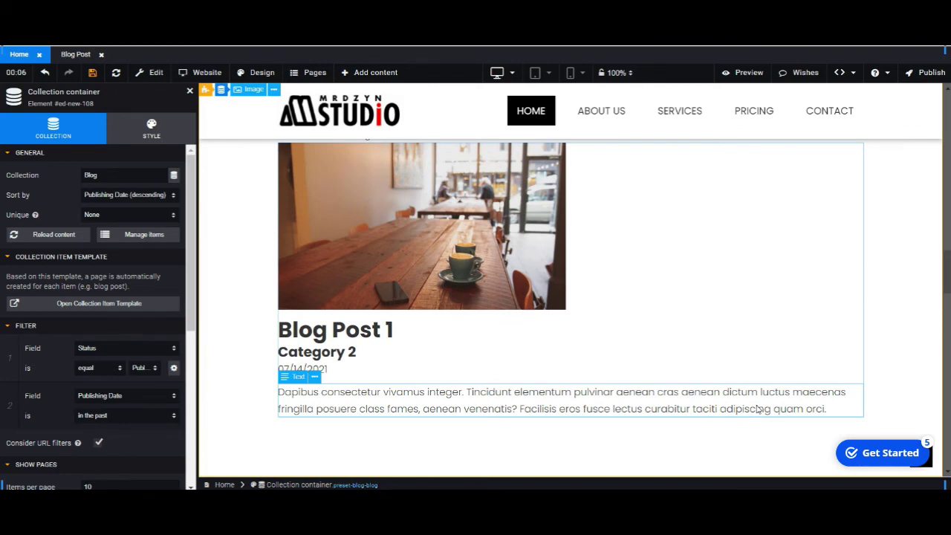
scroll(758, 407, "up", 7)
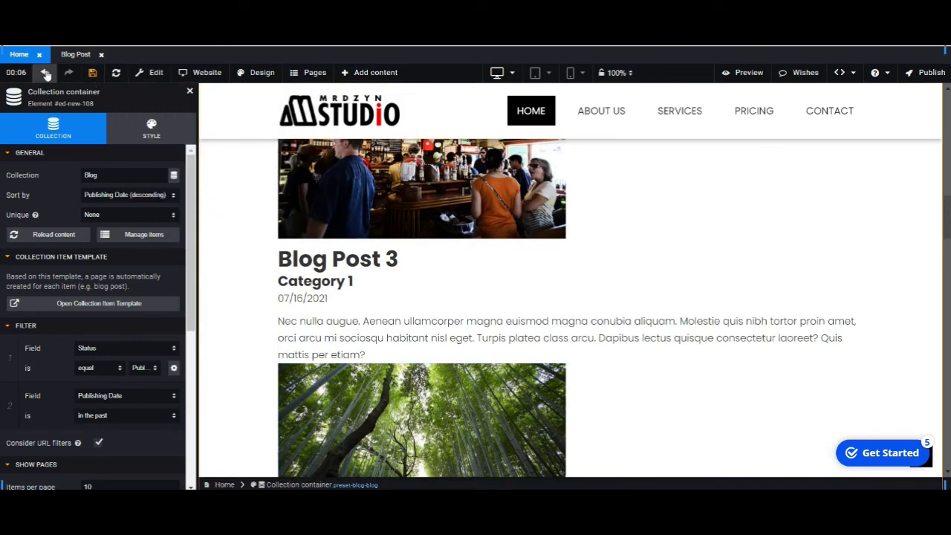
left_click(45, 73)
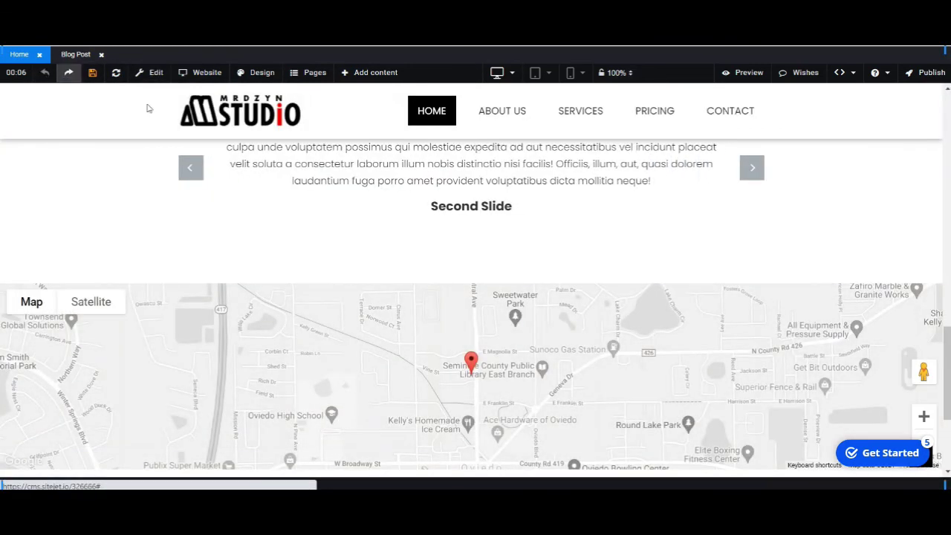
scroll(475, 325, "up", 15)
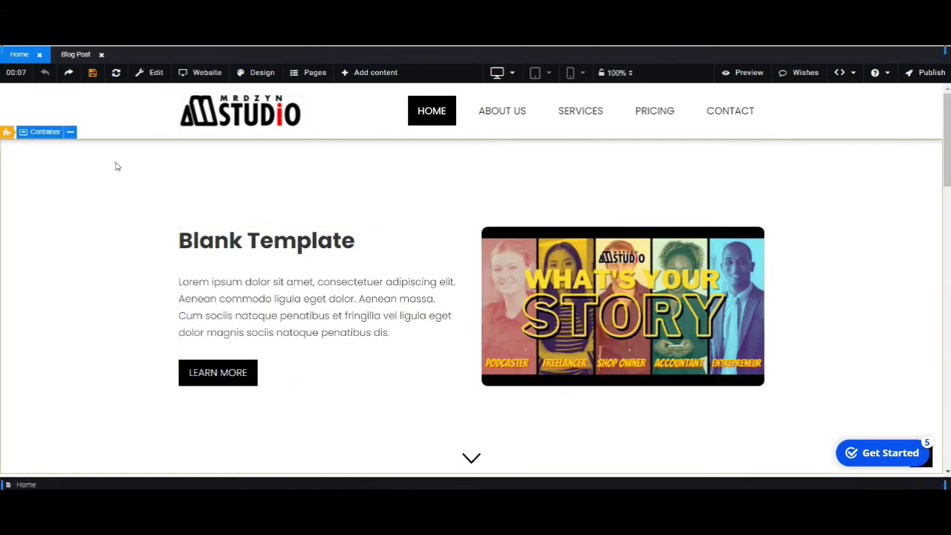
Create a new English page named Blog and save the pending changes of the Home page.
mouse_move(340, 75)
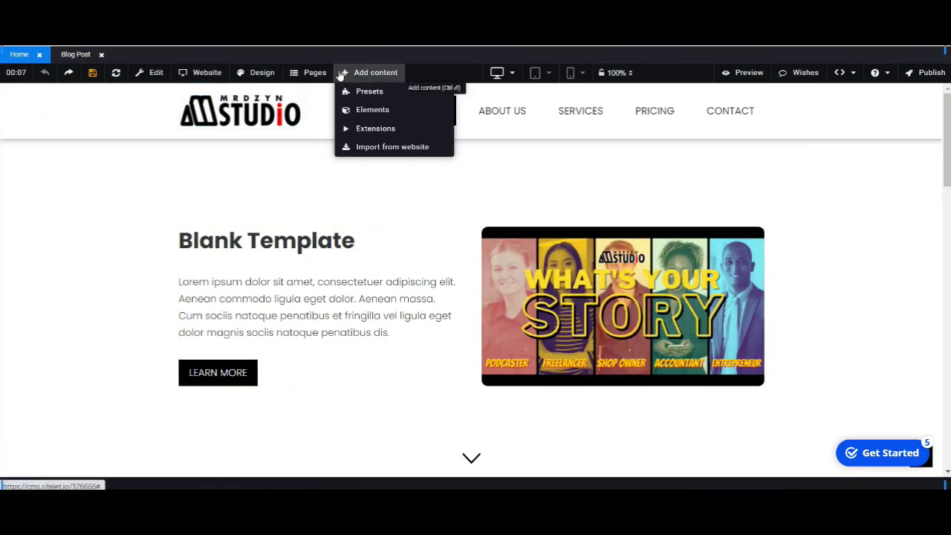
left_click(318, 72)
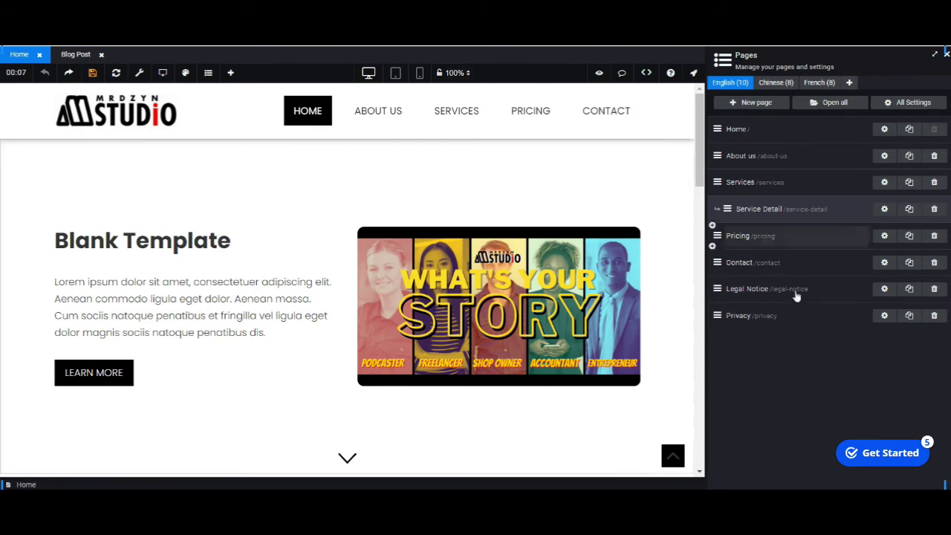
left_click(768, 108)
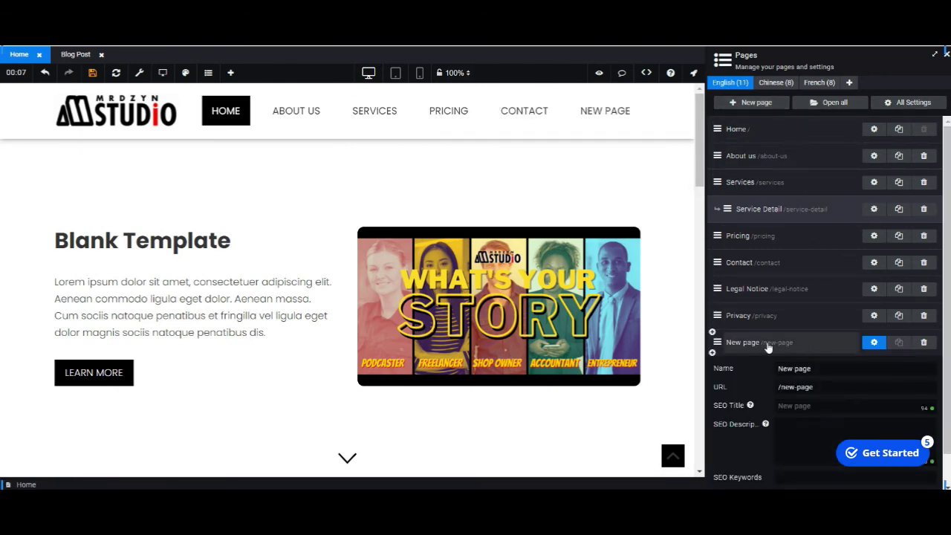
left_click(767, 343)
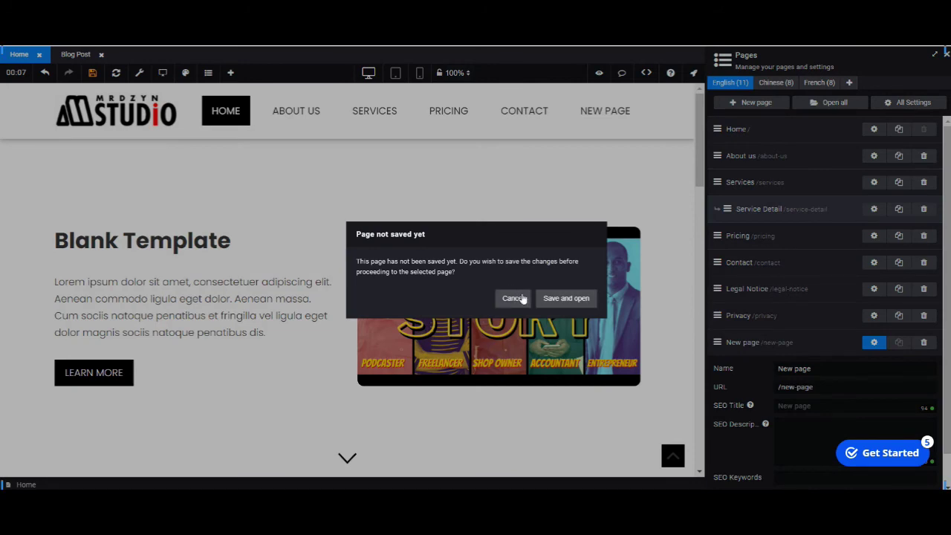
left_click(553, 299)
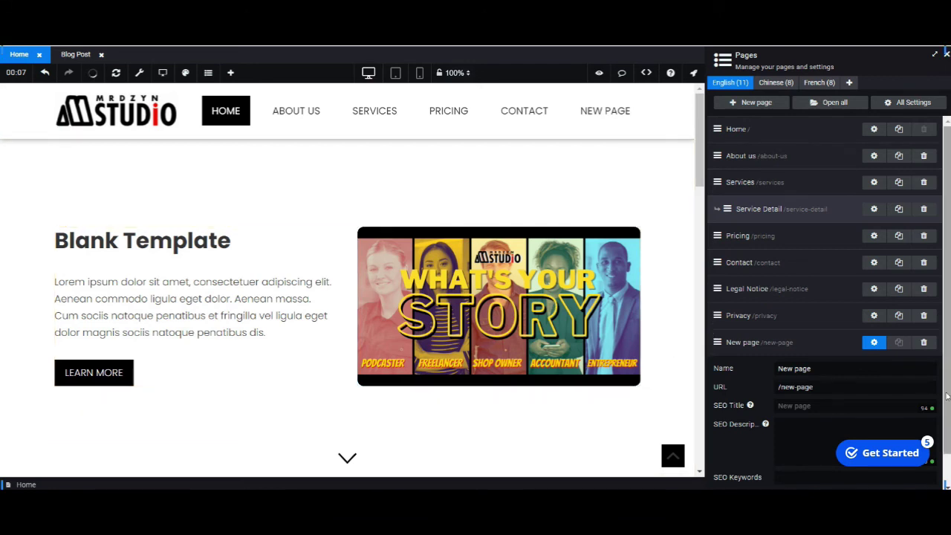
triple_click(831, 367)
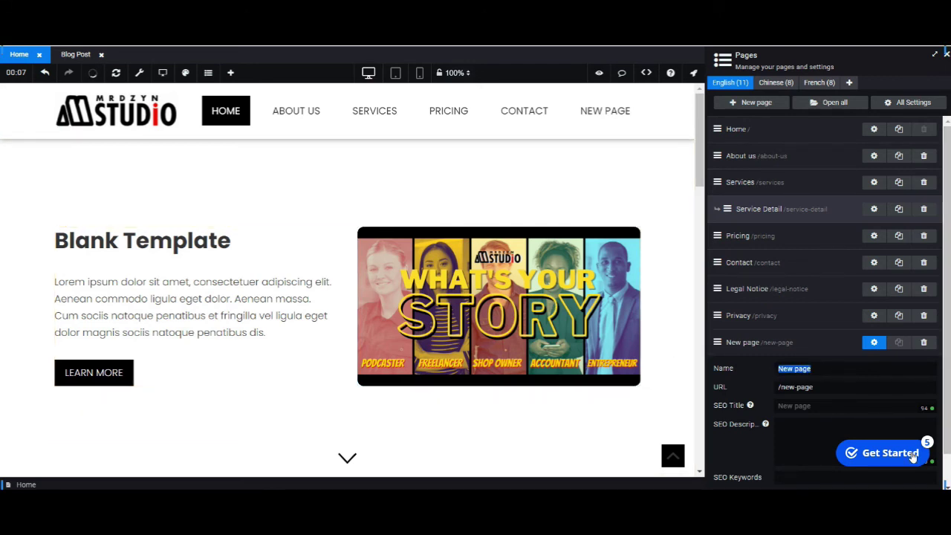
type("Blog")
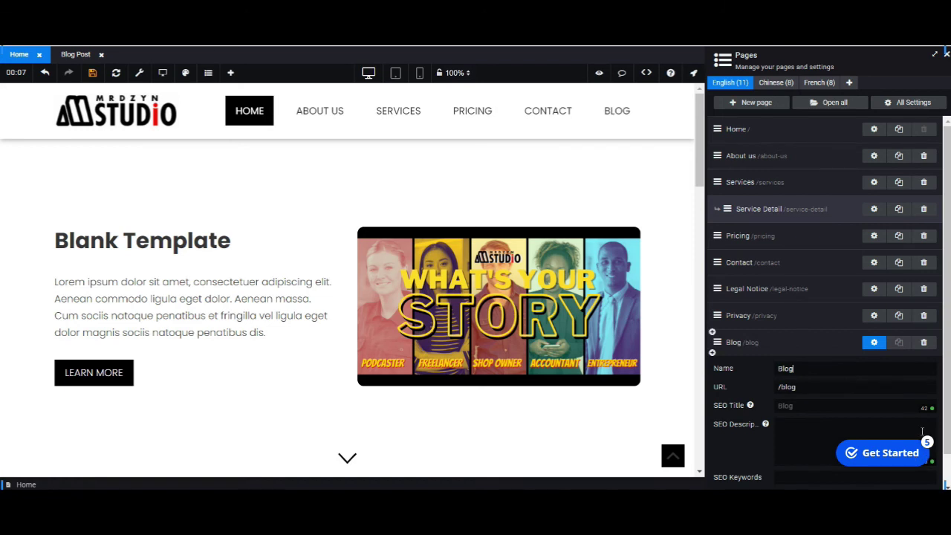
key("Tab")
Exclude the Blog page from the navigation menu and include it again.
scroll(827, 400, "down", 1)
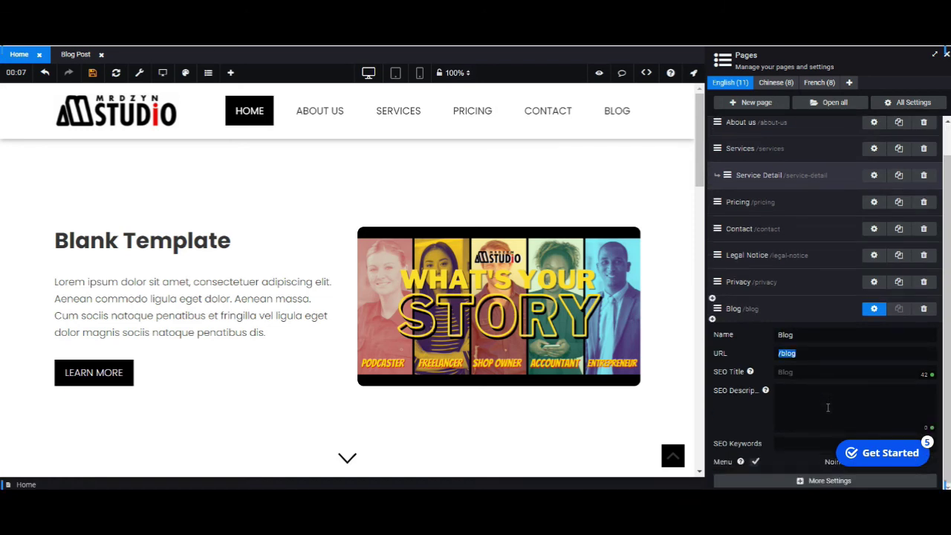
left_click(755, 461)
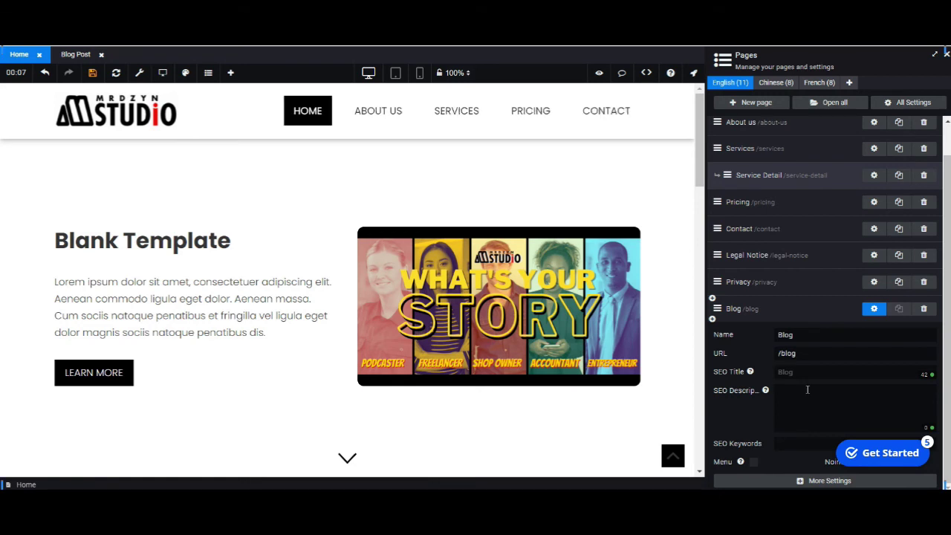
left_click(755, 463)
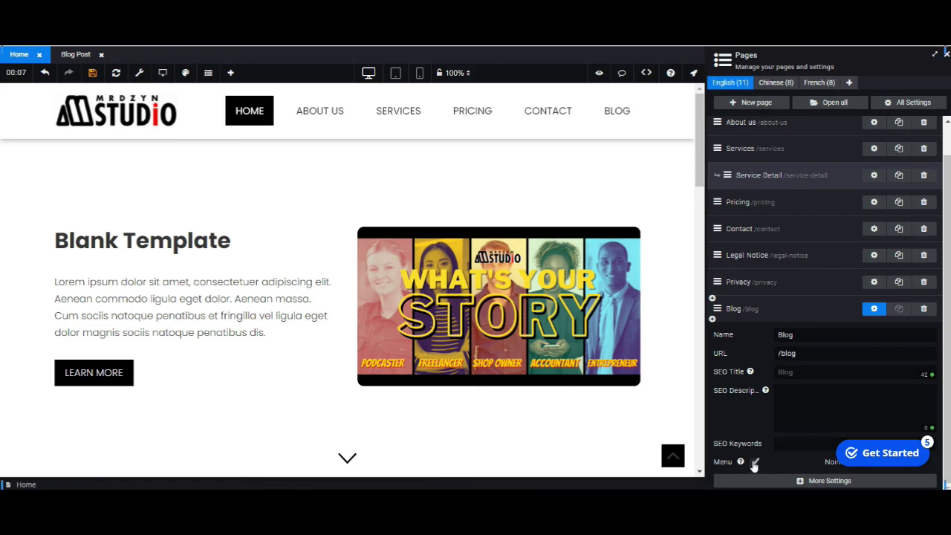
left_click(619, 124)
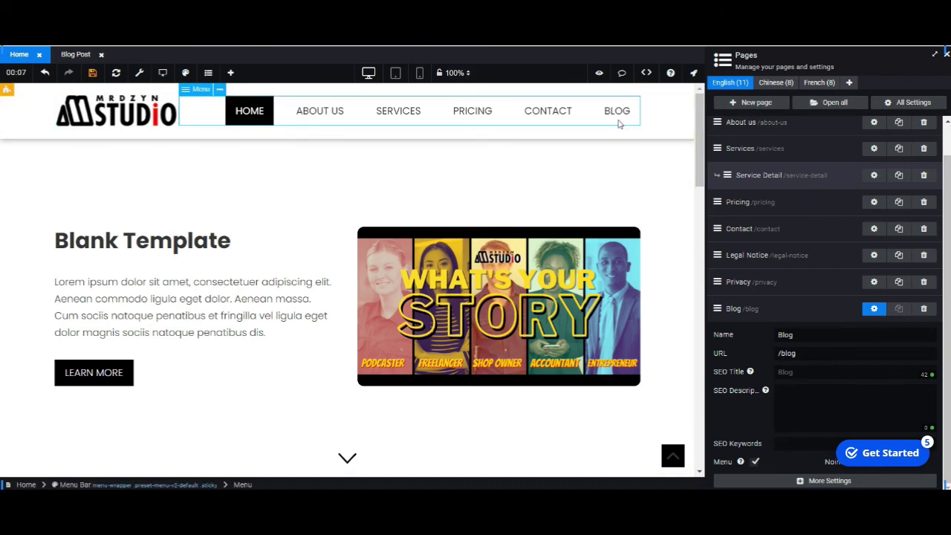
Save and open the new page, then add the Blog collection extension to it, deleting and re-creating the existing Blog collection.
left_click(742, 310)
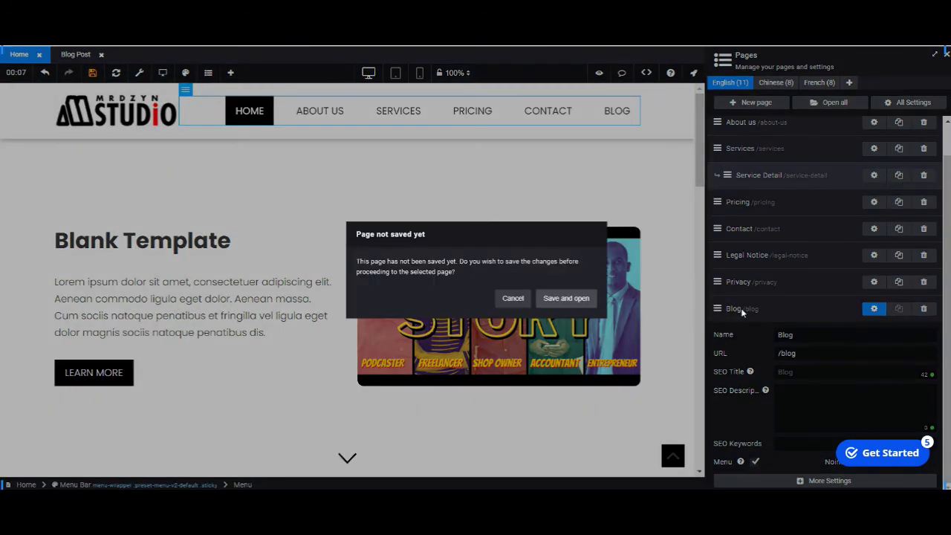
left_click(577, 298)
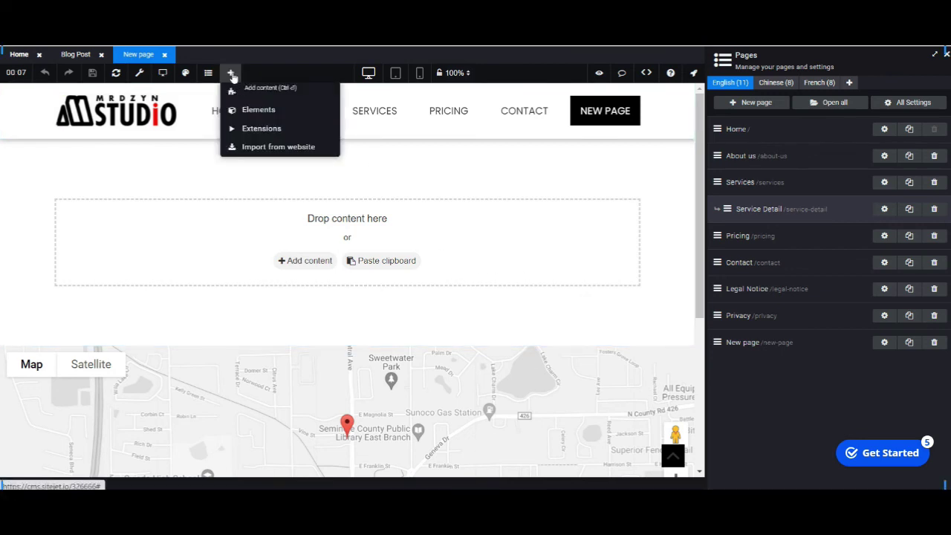
left_click(946, 54)
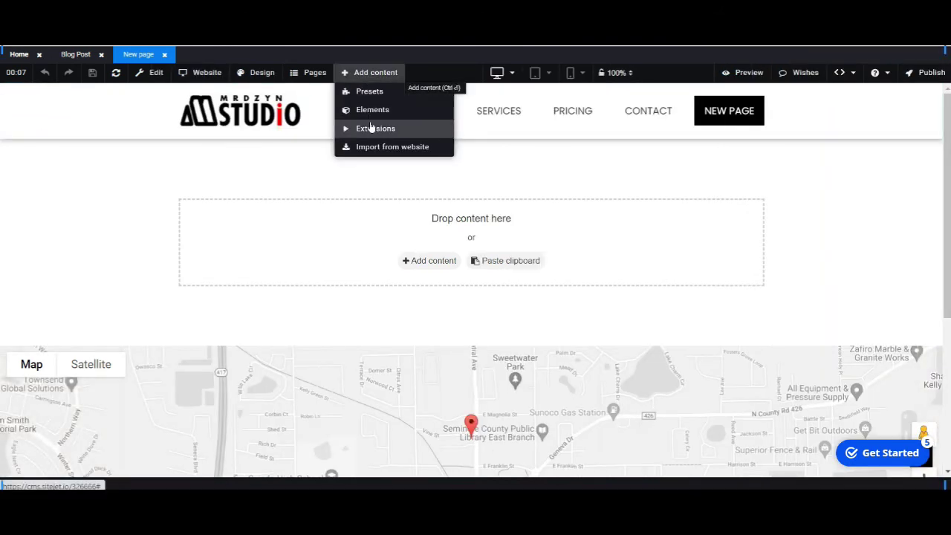
left_click(372, 128)
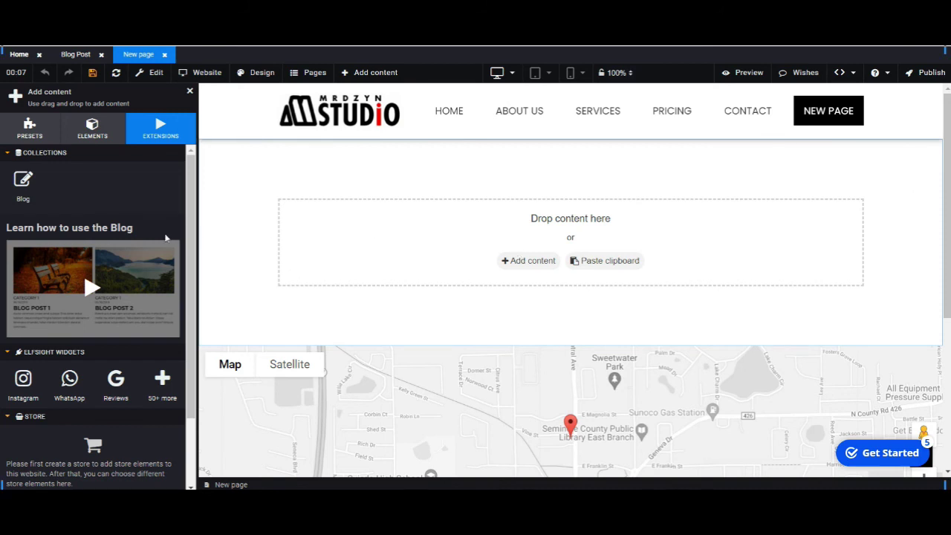
left_click_drag(23, 182, 499, 225)
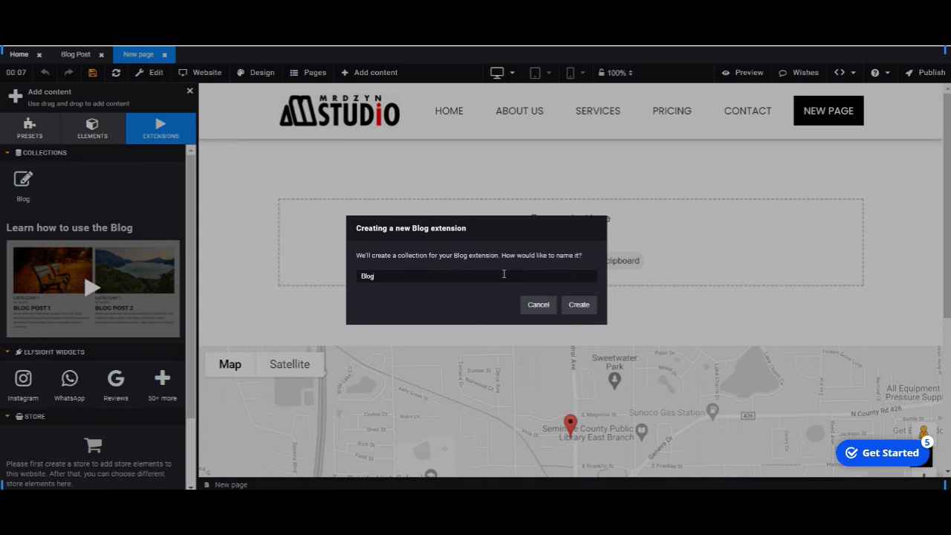
left_click(579, 304)
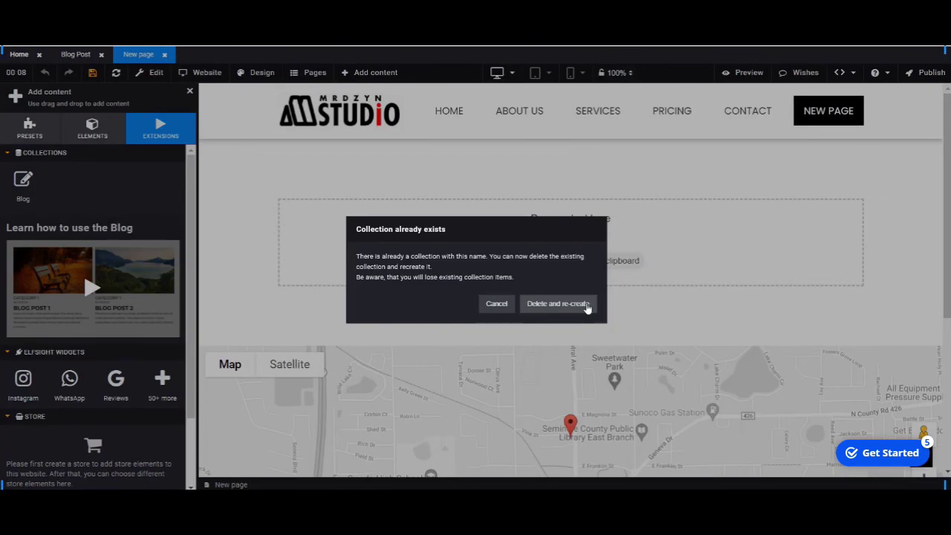
left_click(577, 309)
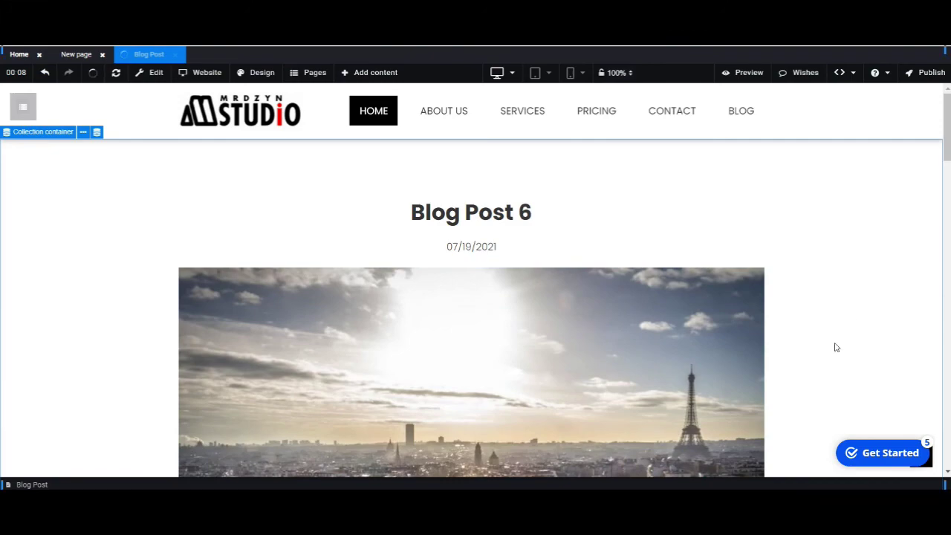
Look through the Blog Post template page from the headline down to the footer and save it.
scroll(835, 353, "down", 5)
scroll(832, 364, "down", 15)
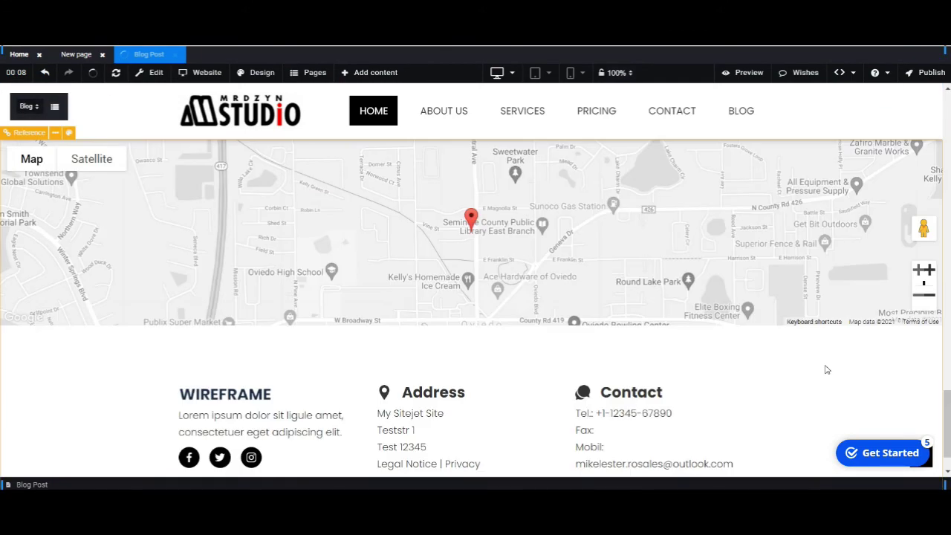
scroll(827, 369, "up", 2)
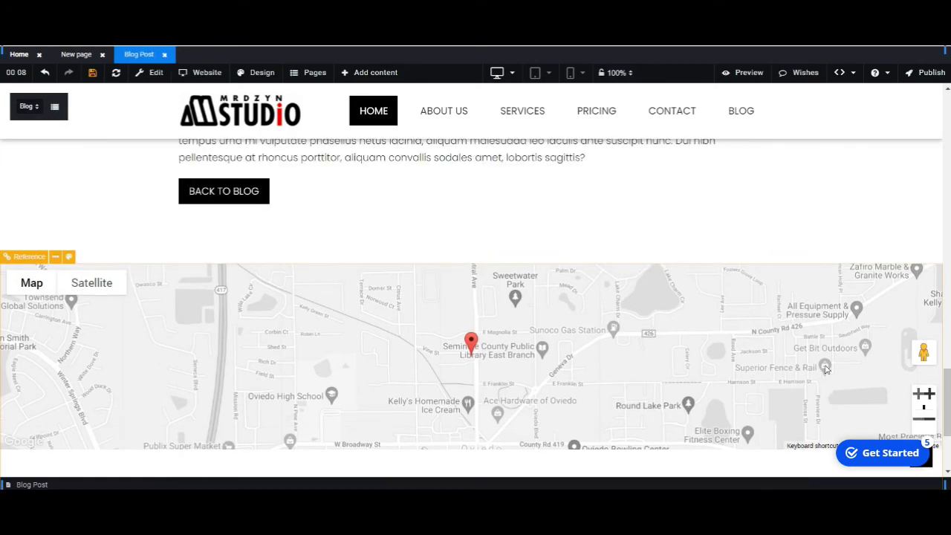
scroll(827, 369, "down", 3)
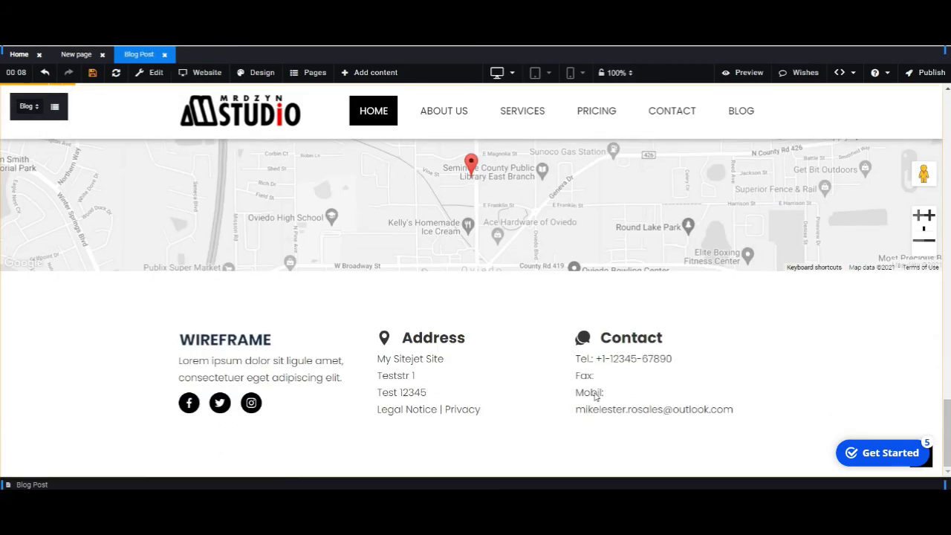
scroll(587, 397, "up", 6)
scroll(613, 397, "up", 20)
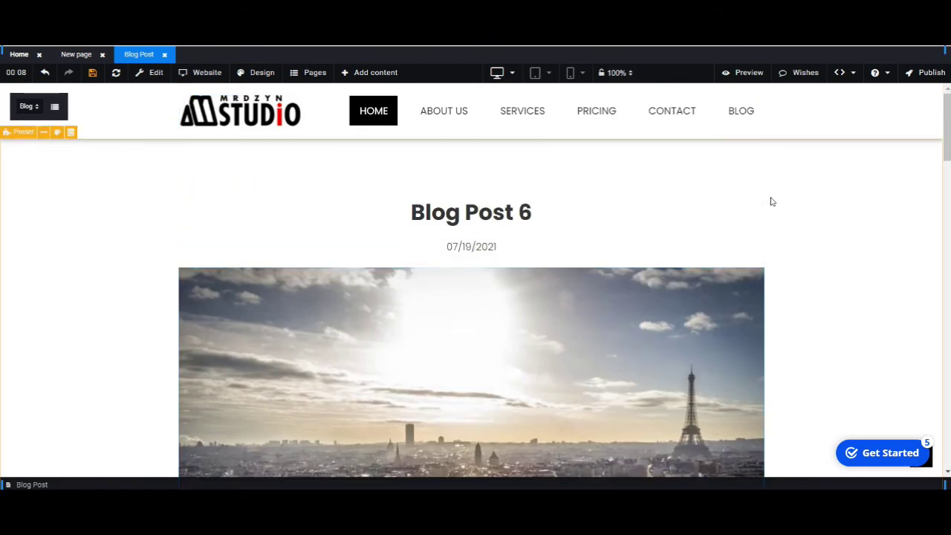
left_click(540, 217)
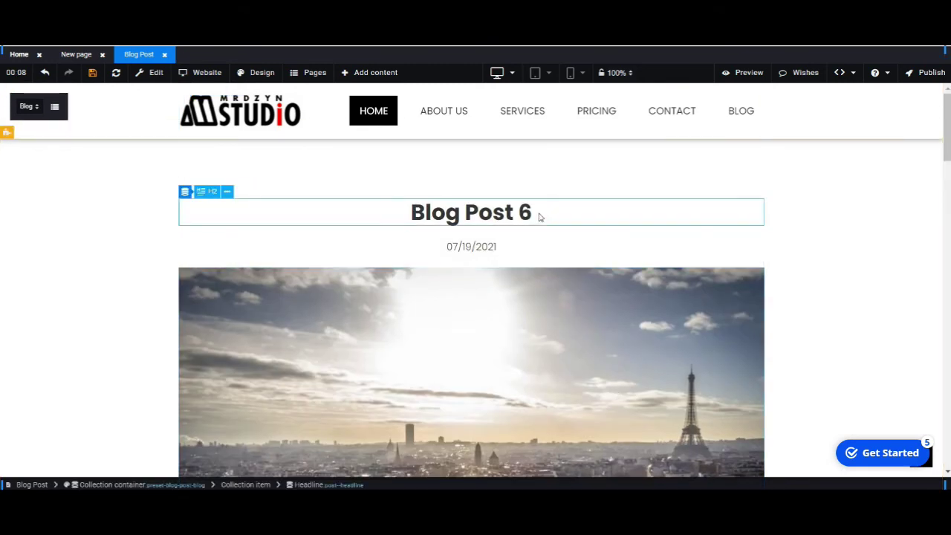
left_click(92, 73)
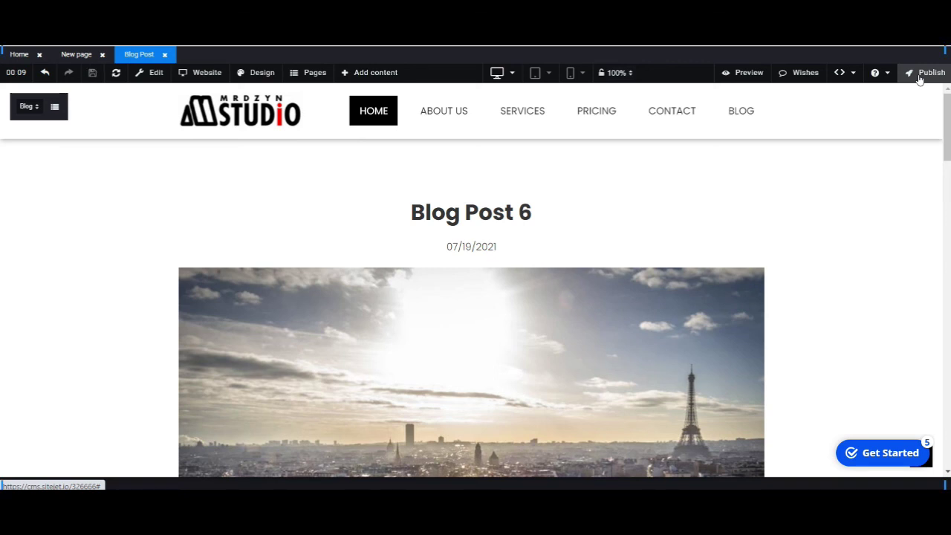
Open the site's publishing options, dismiss the domain name entry, and view the available Sitejet tools.
left_click(920, 79)
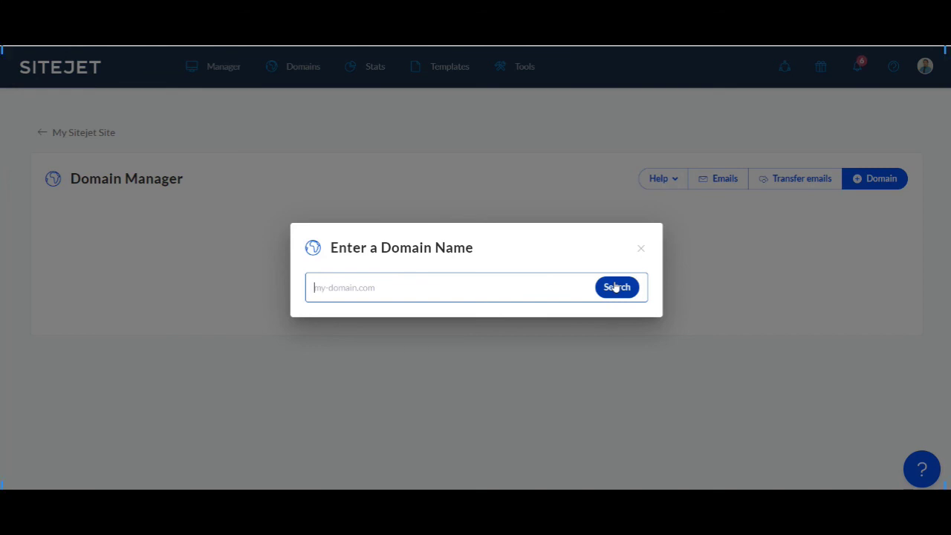
left_click(642, 250)
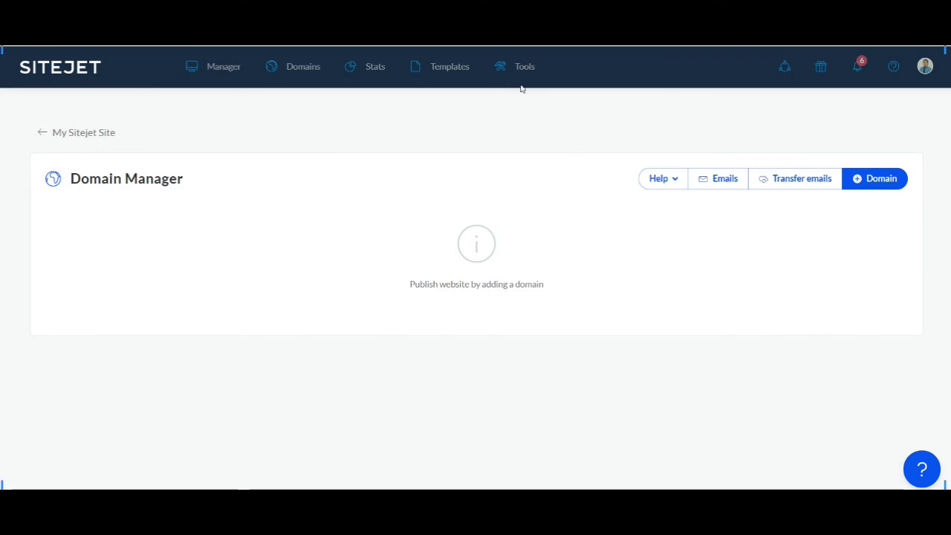
left_click(517, 78)
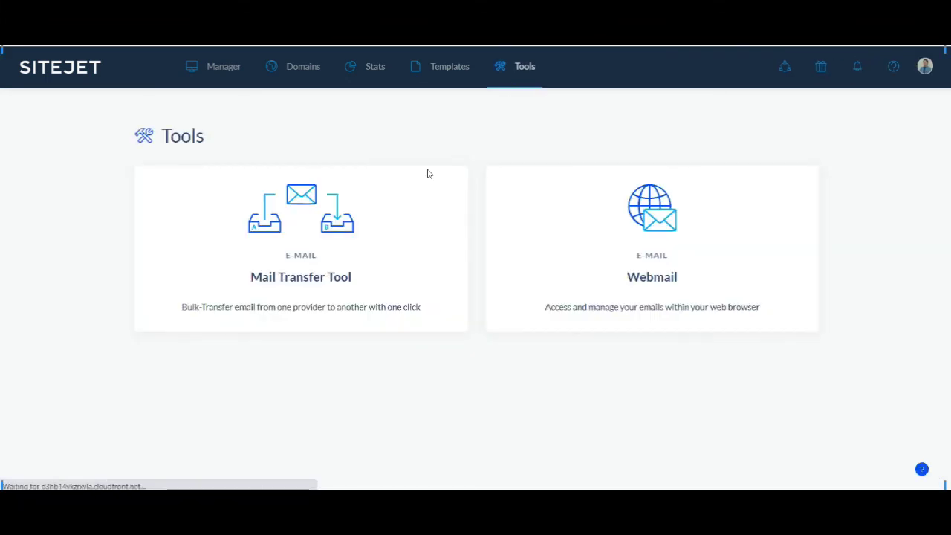